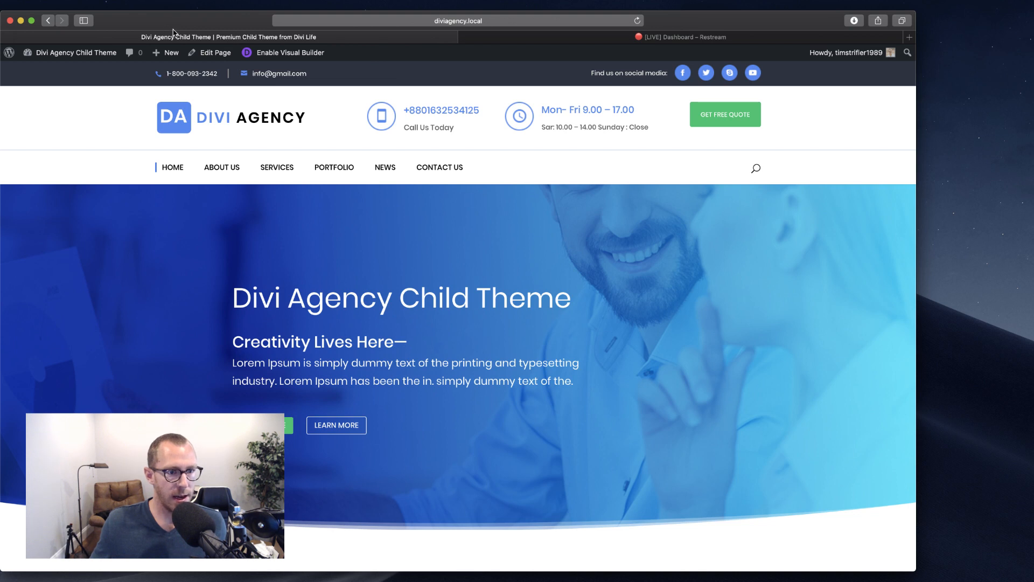
Step: Enable the Visual Builder on the Divi Agency Child Theme home page
{"action": "left_click", "coordinate": [134, 349]}
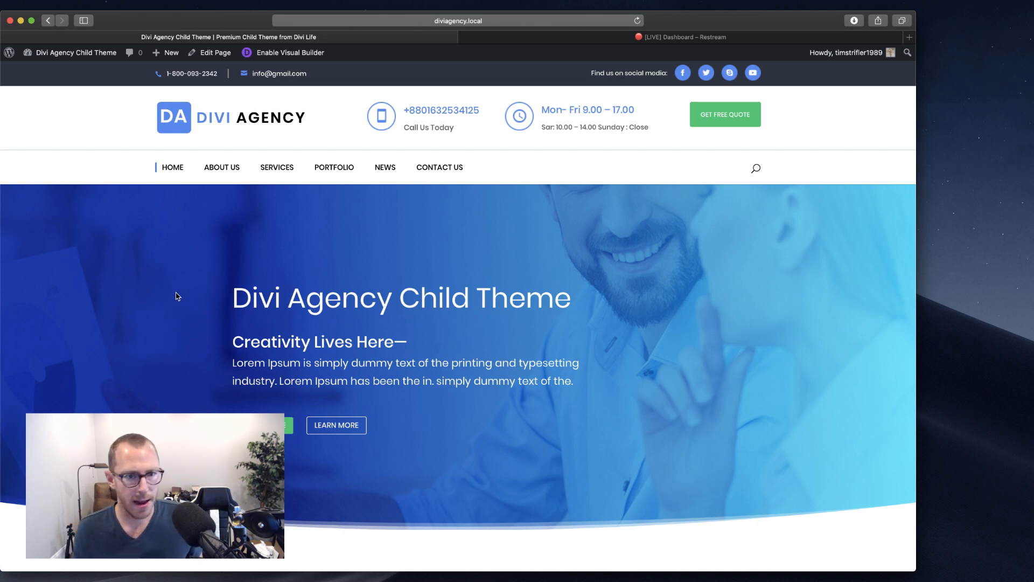
{"action": "left_click", "coordinate": [285, 53]}
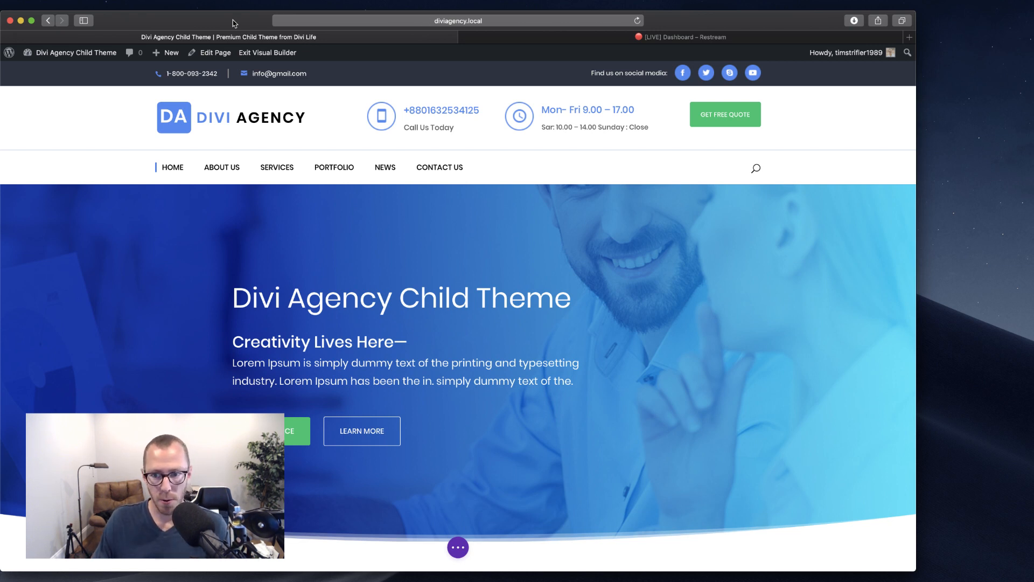
{"action": "mouse_move", "coordinate": [571, 270]}
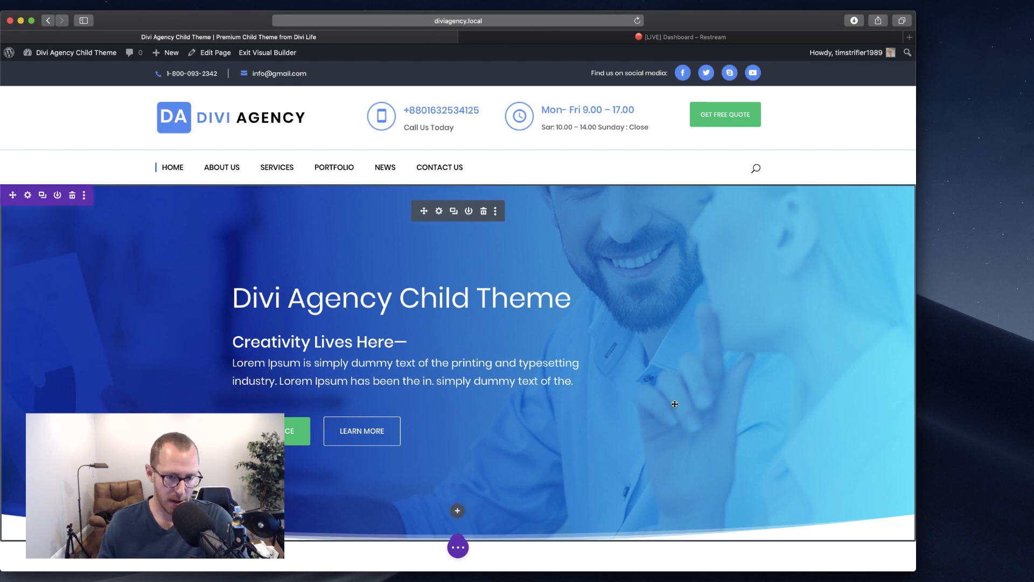
Step: Duplicate the Support blurb in the About Us section and undo the duplication
{"action": "scroll", "coordinate": [675, 404], "scroll_direction": "down", "scroll_amount": 15}
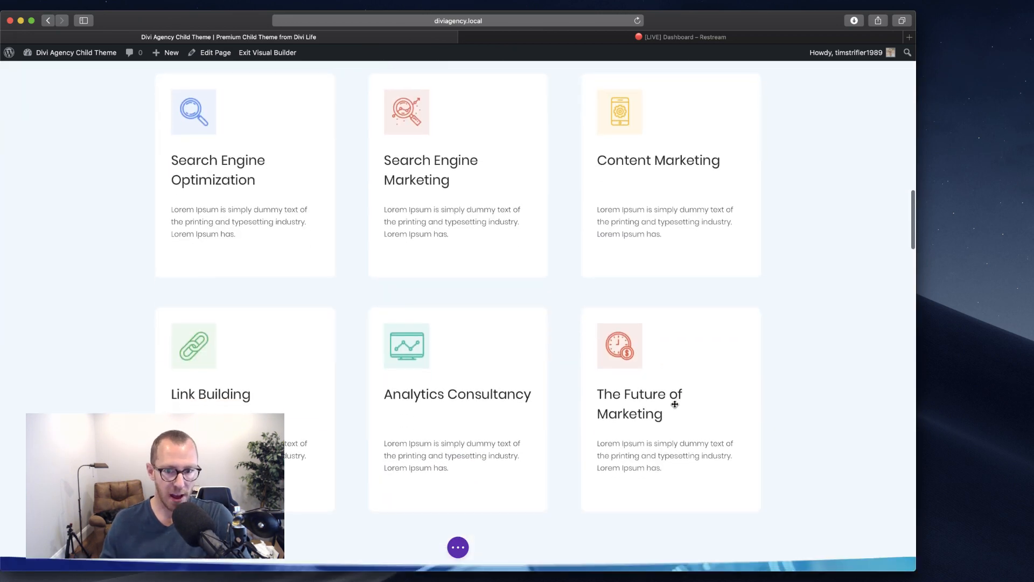
{"action": "scroll", "coordinate": [674, 404], "scroll_direction": "up", "scroll_amount": 15}
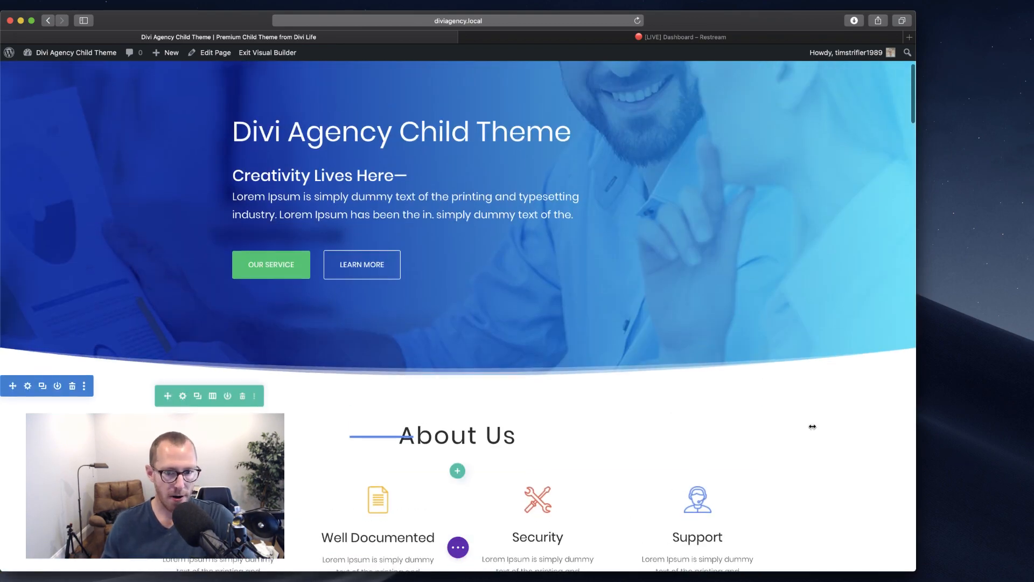
{"action": "scroll", "coordinate": [812, 426], "scroll_direction": "up", "scroll_amount": 3}
{"action": "scroll", "coordinate": [813, 426], "scroll_direction": "down", "scroll_amount": 5}
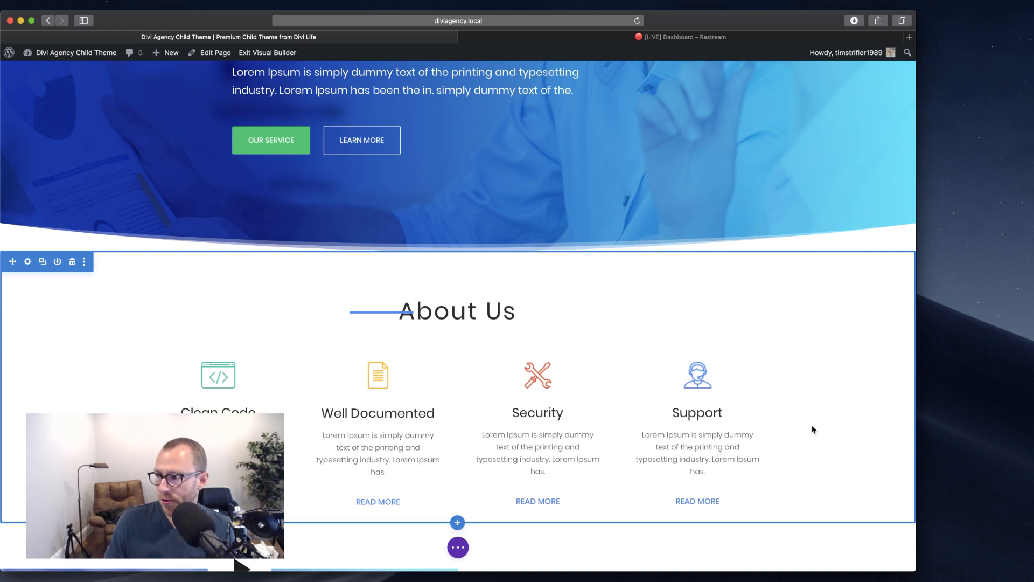
{"action": "mouse_move", "coordinate": [698, 411]}
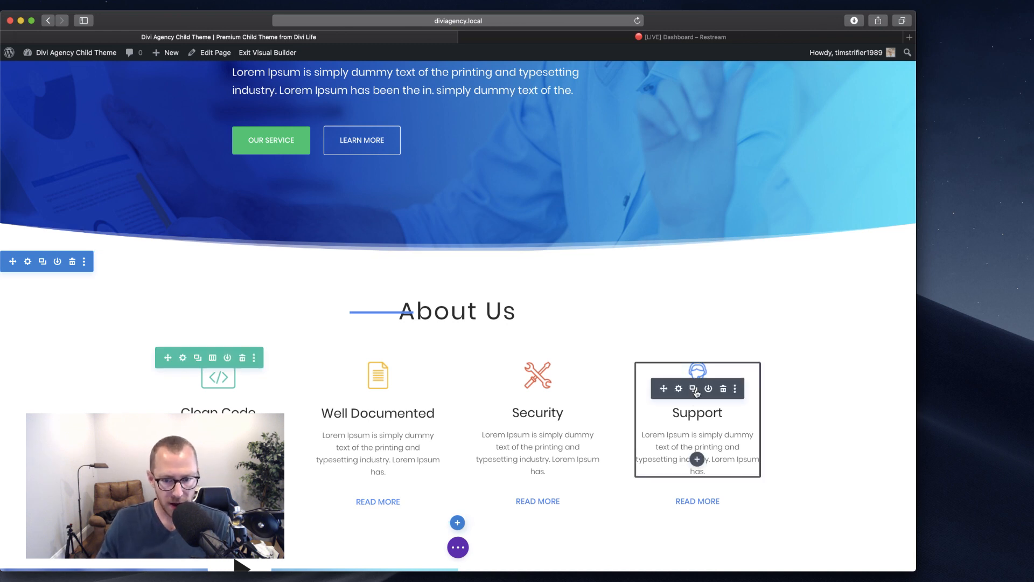
{"action": "left_click", "coordinate": [695, 389]}
{"action": "scroll", "coordinate": [696, 377], "scroll_direction": "down", "scroll_amount": 5}
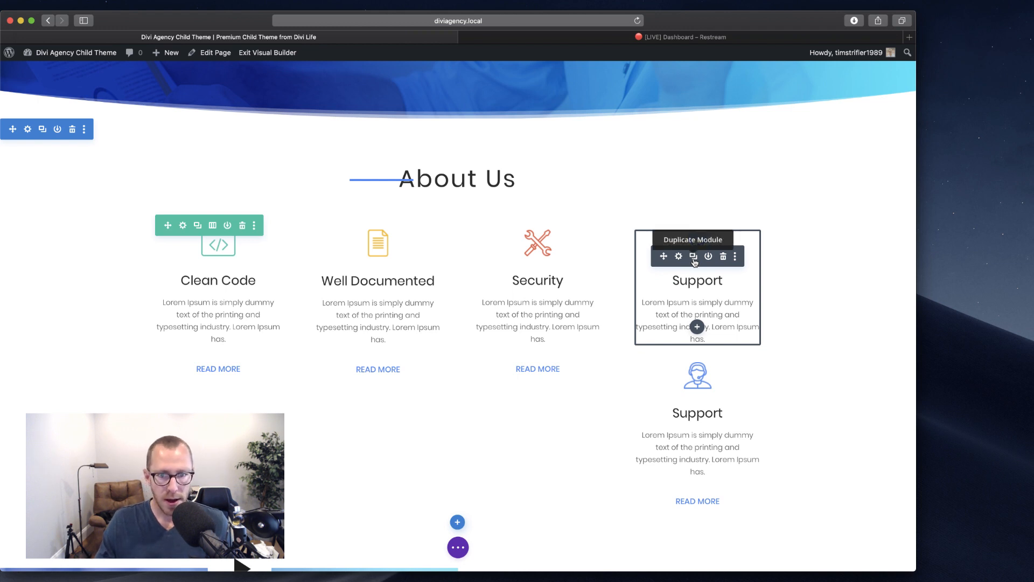
{"action": "key", "text": "super+z"}
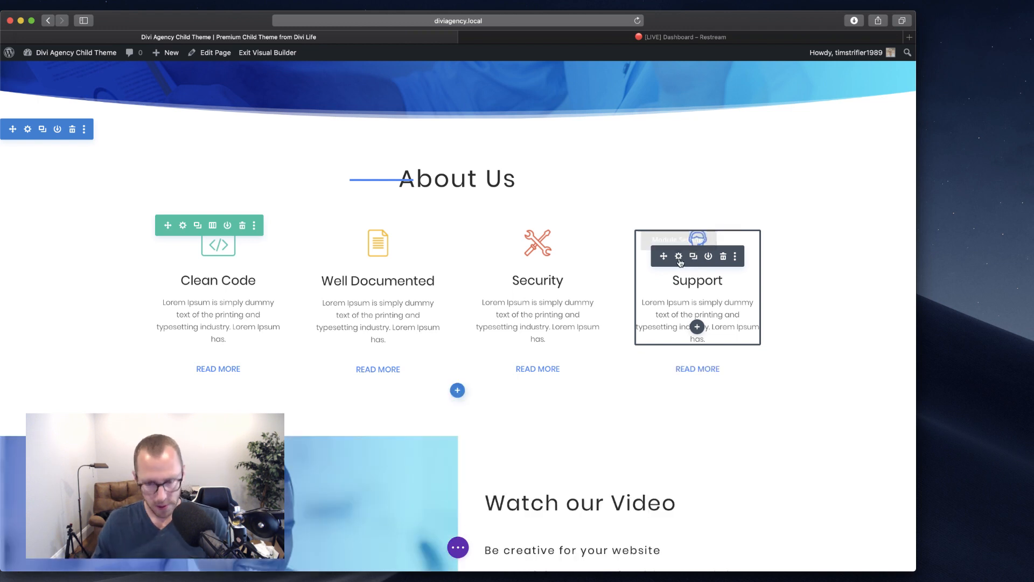
Step: Copy the Support blurb module and paste a copy into each of the four About Us columns
{"action": "right_click", "coordinate": [679, 258]}
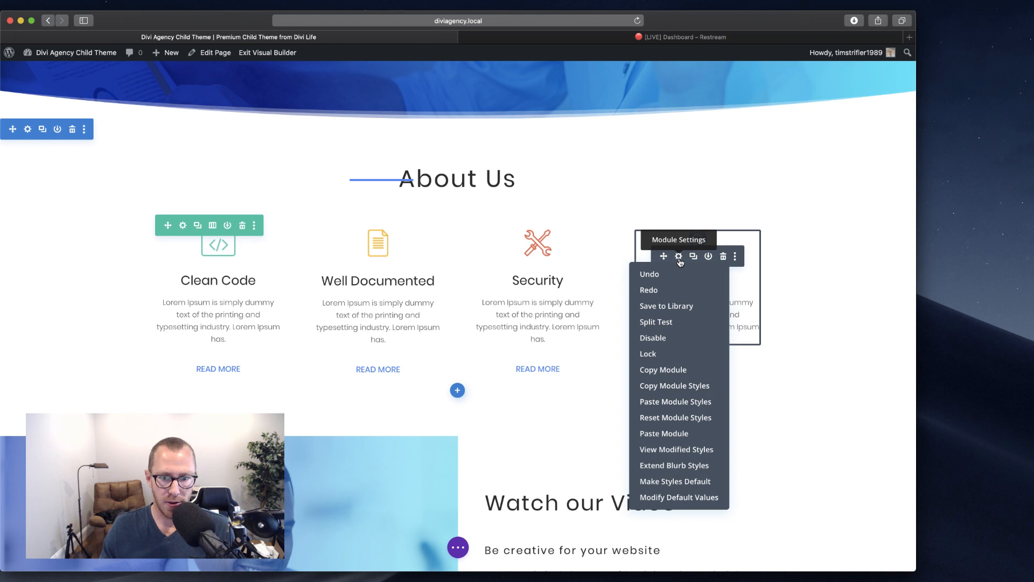
{"action": "left_click", "coordinate": [669, 371]}
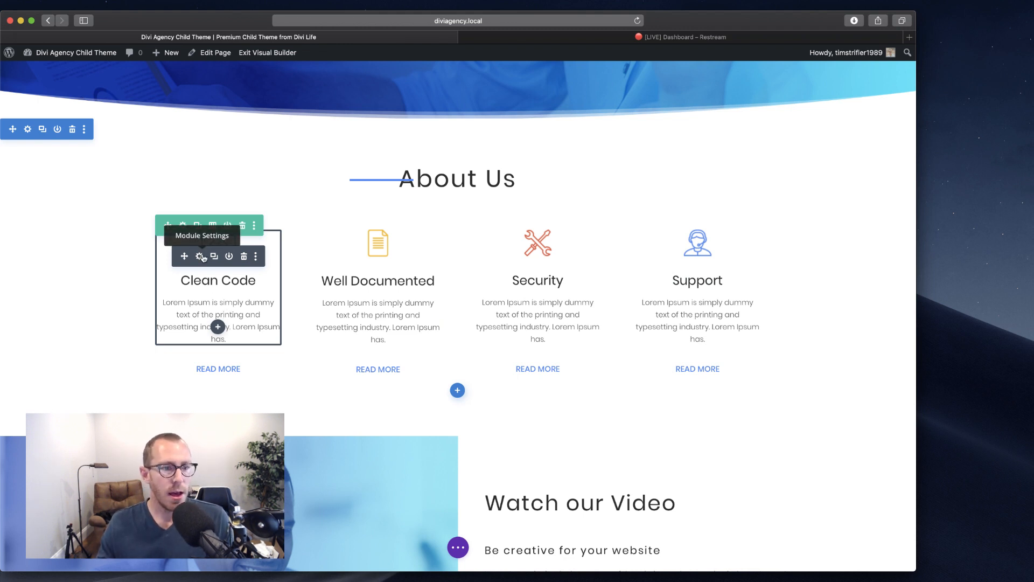
{"action": "key", "text": "super+v"}
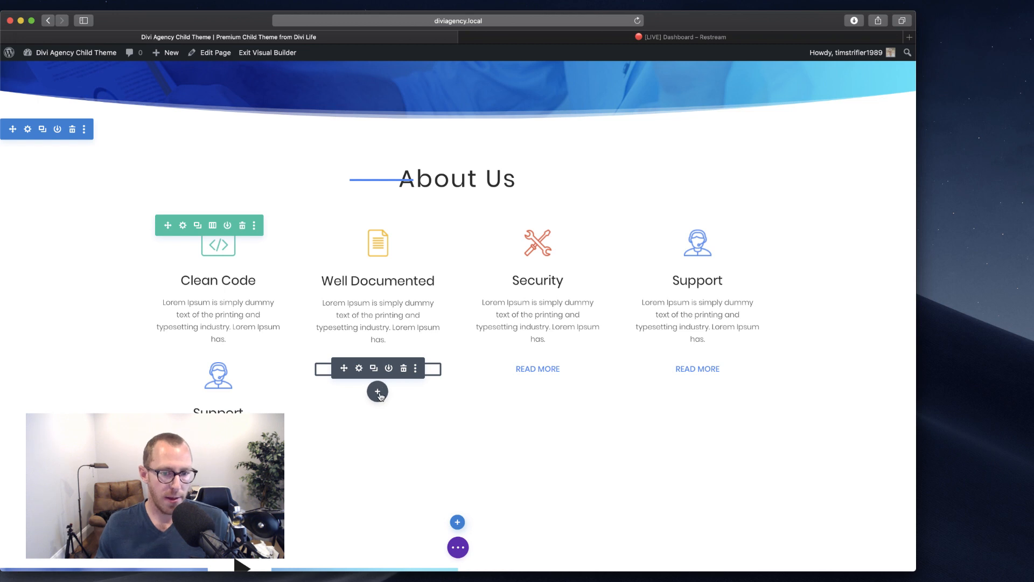
{"action": "key", "text": "super+v"}
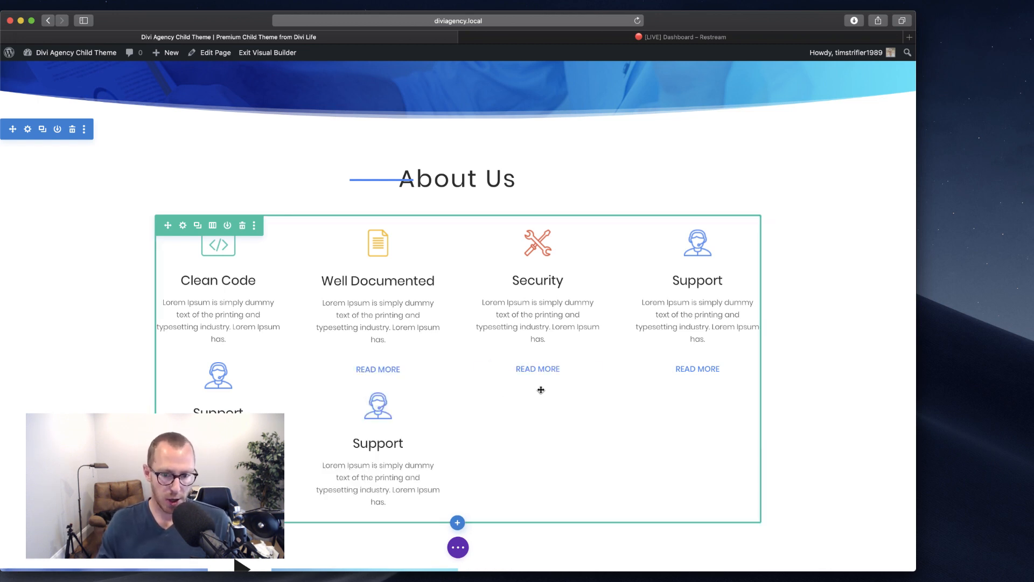
{"action": "mouse_move", "coordinate": [537, 391]}
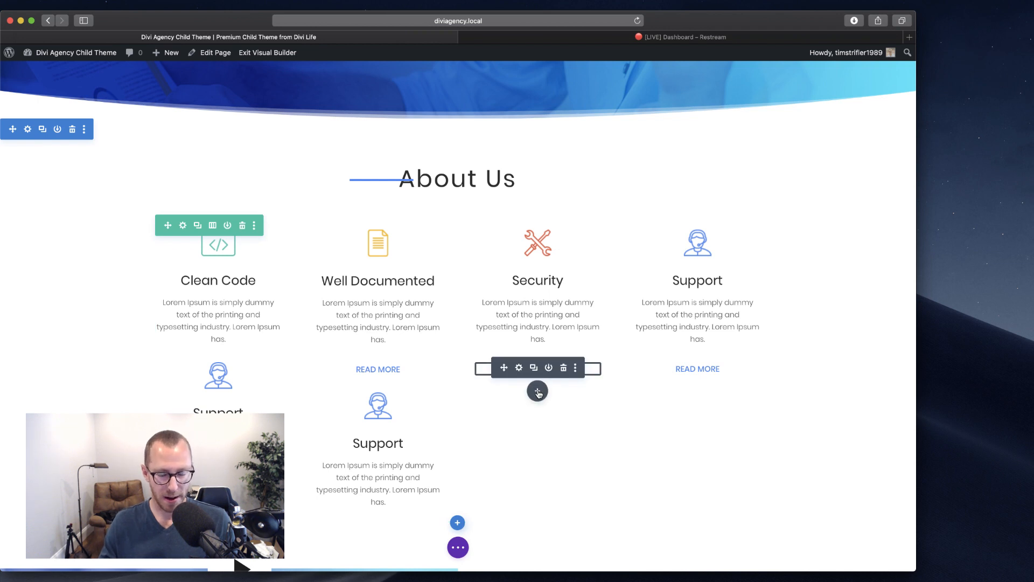
{"action": "key", "text": "super+v"}
{"action": "mouse_move", "coordinate": [697, 391]}
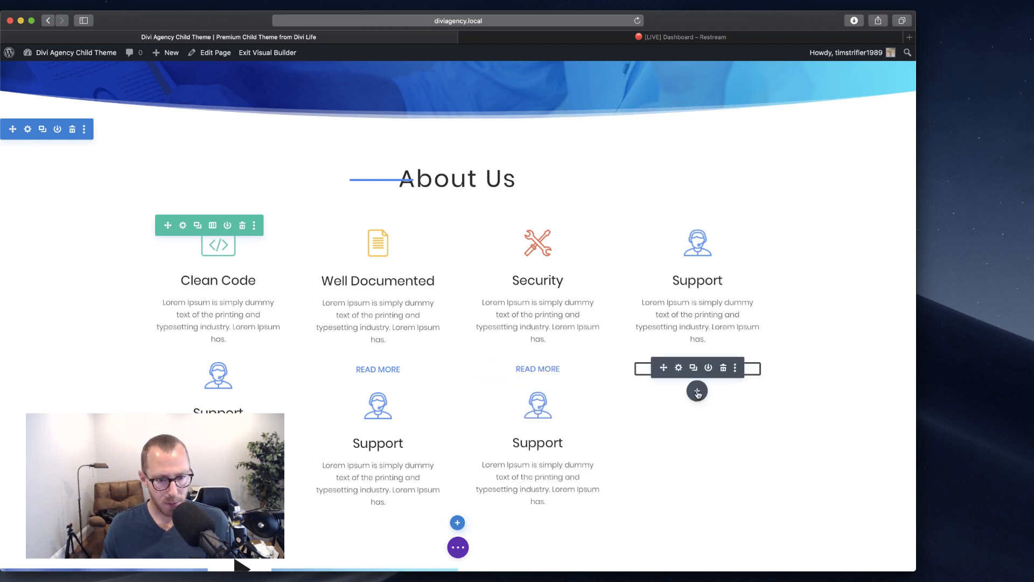
{"action": "key", "text": "super+v"}
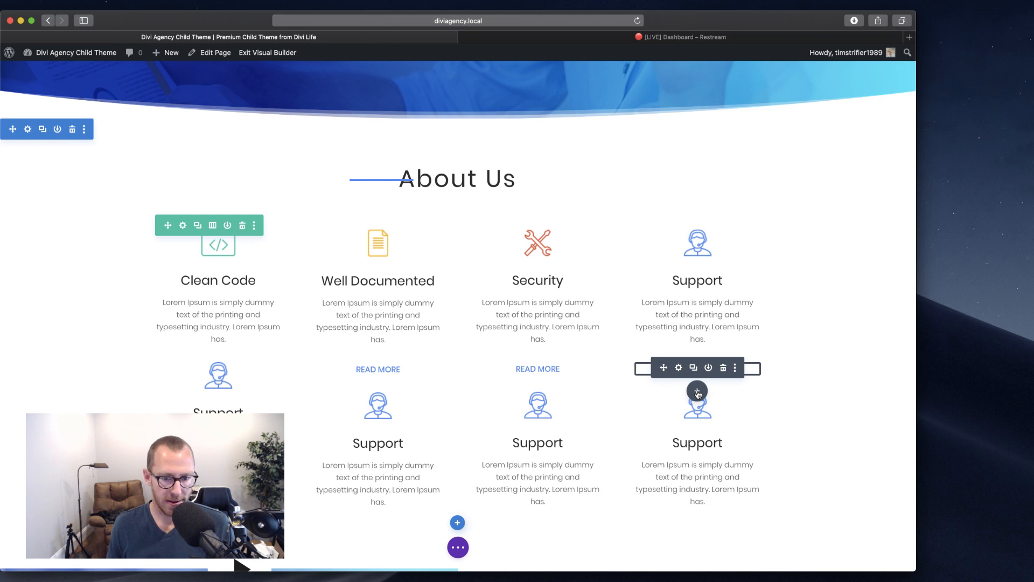
Step: Undo all four pasted Support blurbs in the About Us section
{"action": "key", "text": "super+z"}
{"action": "key", "text": "super+z"}
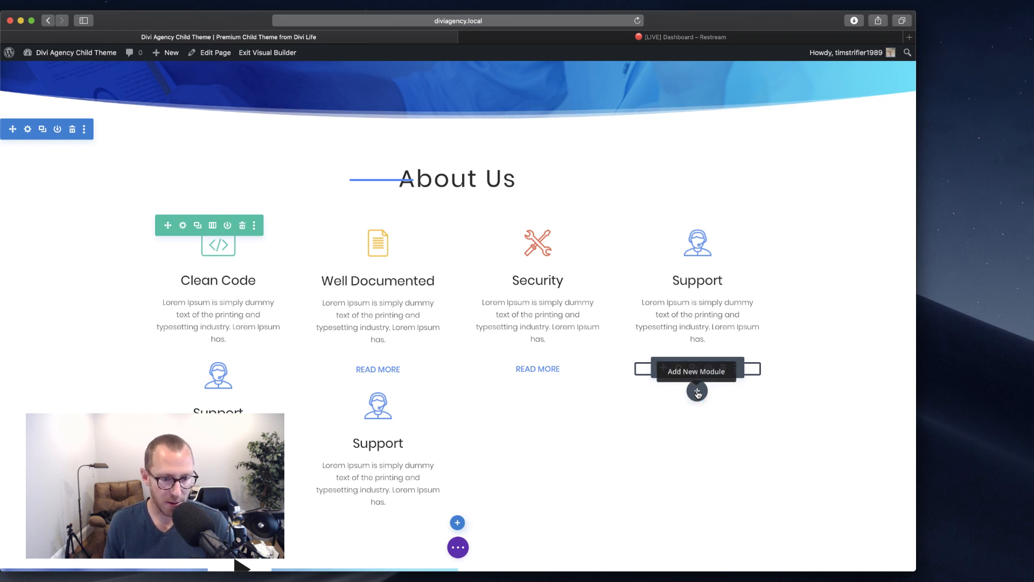
{"action": "key", "text": "super+z"}
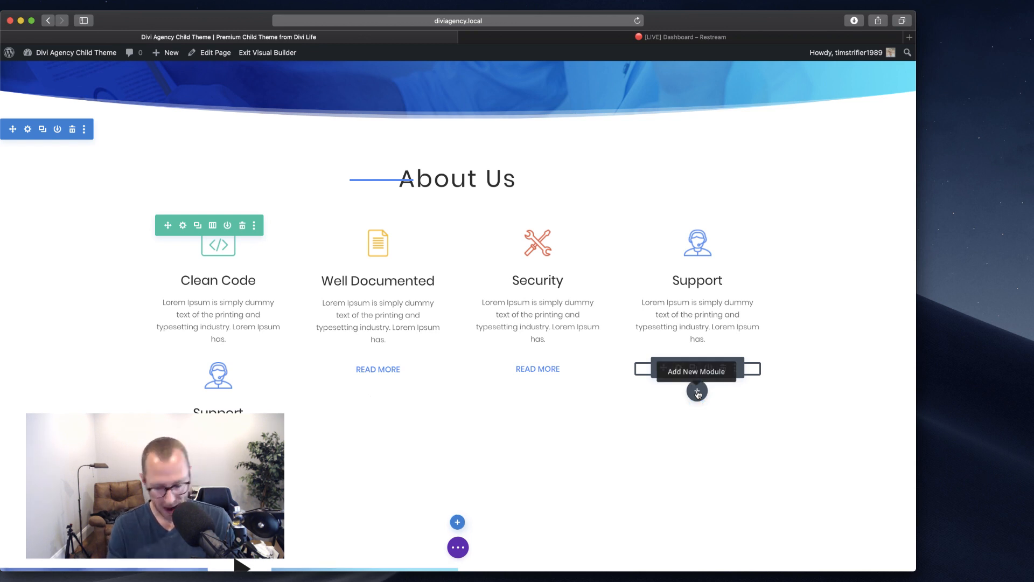
{"action": "key", "text": "super+z"}
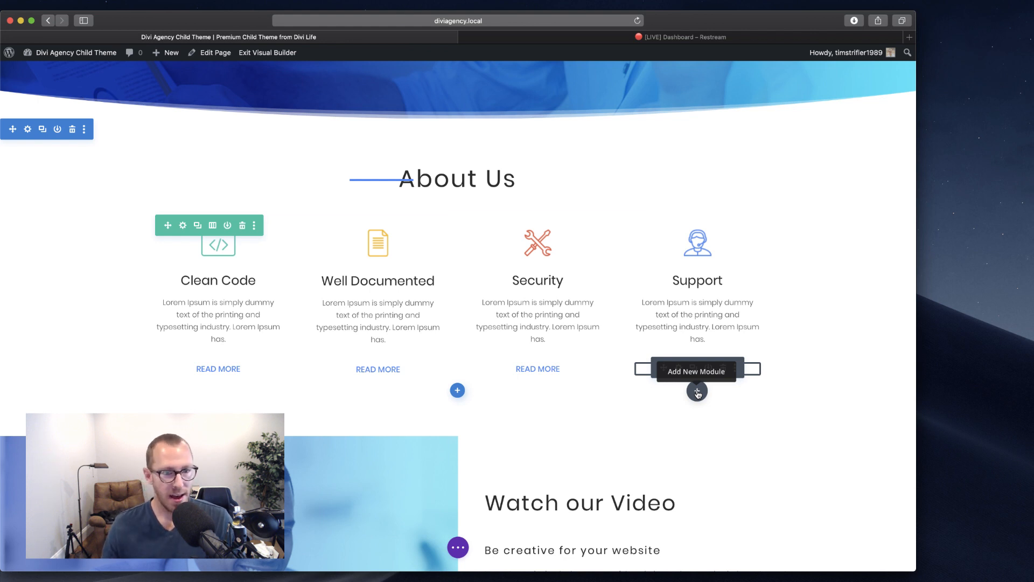
Step: Apply the first box shadow preset, an even shadow on all sides, to the Security blurb in the About Us section
{"action": "mouse_move", "coordinate": [198, 259]}
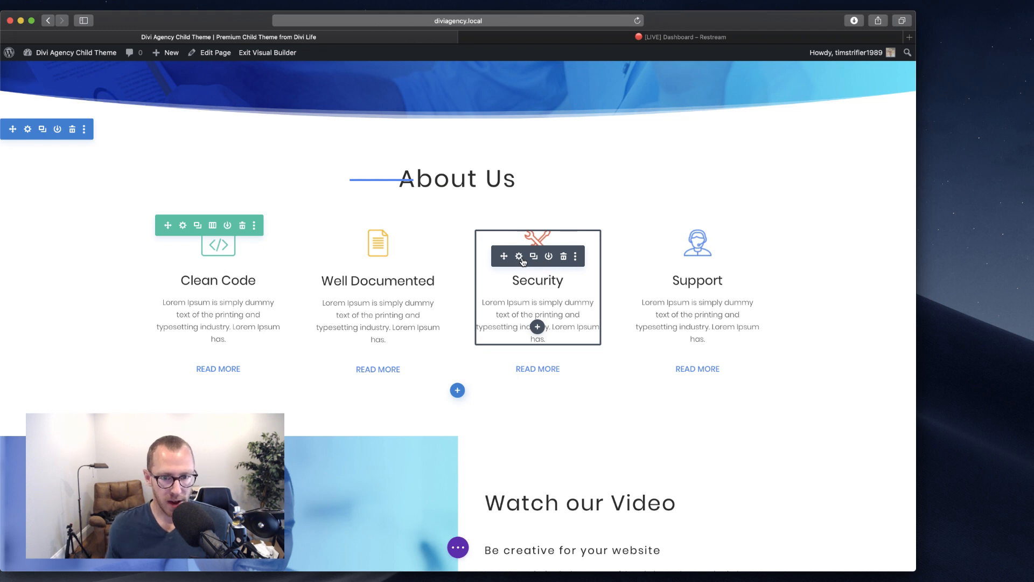
{"action": "left_click", "coordinate": [520, 257]}
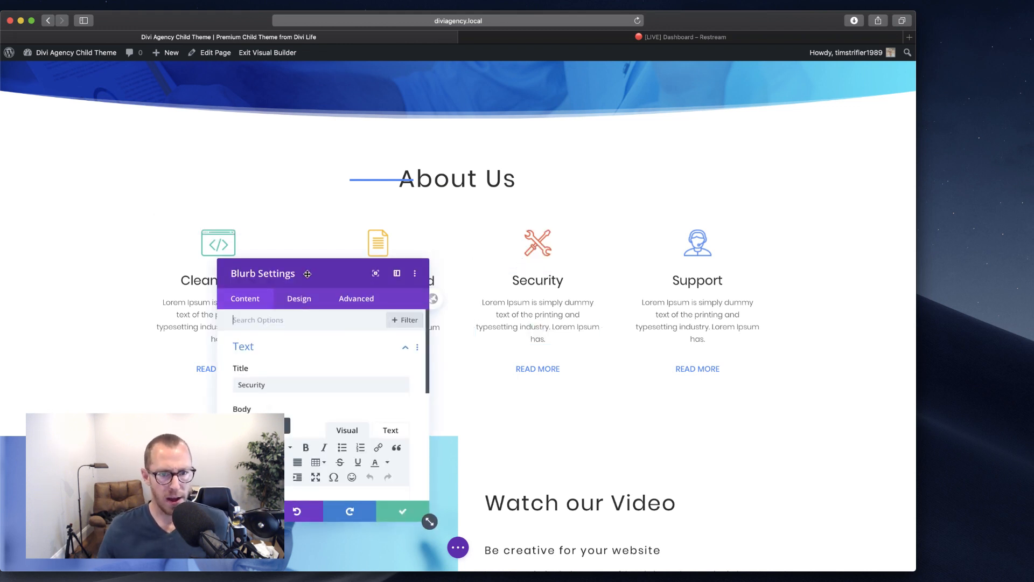
{"action": "left_click_drag", "start_coordinate": [307, 273], "coordinate": [400, 194]}
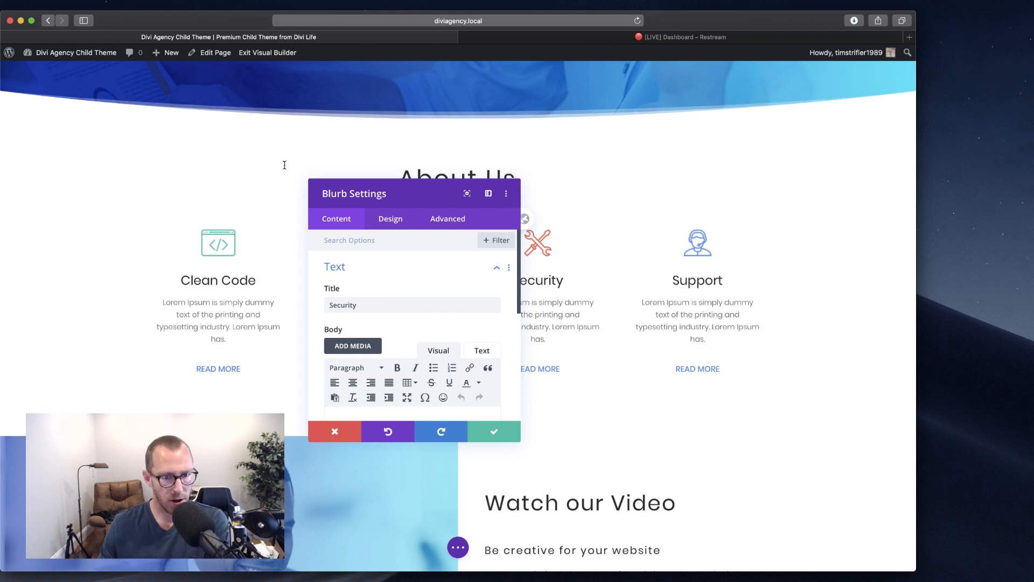
{"action": "left_click", "coordinate": [391, 217]}
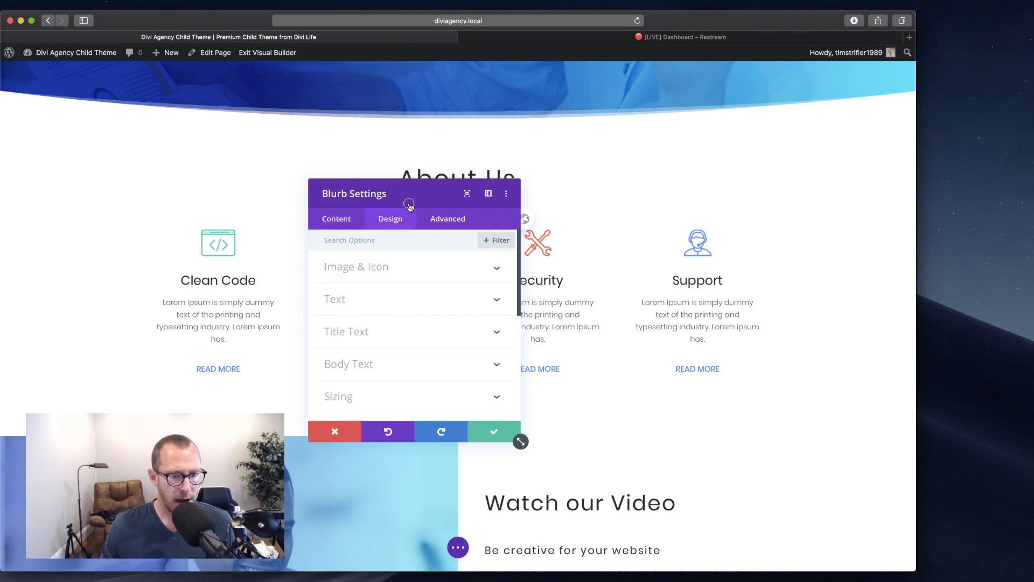
{"action": "left_click_drag", "start_coordinate": [409, 206], "coordinate": [323, 196]}
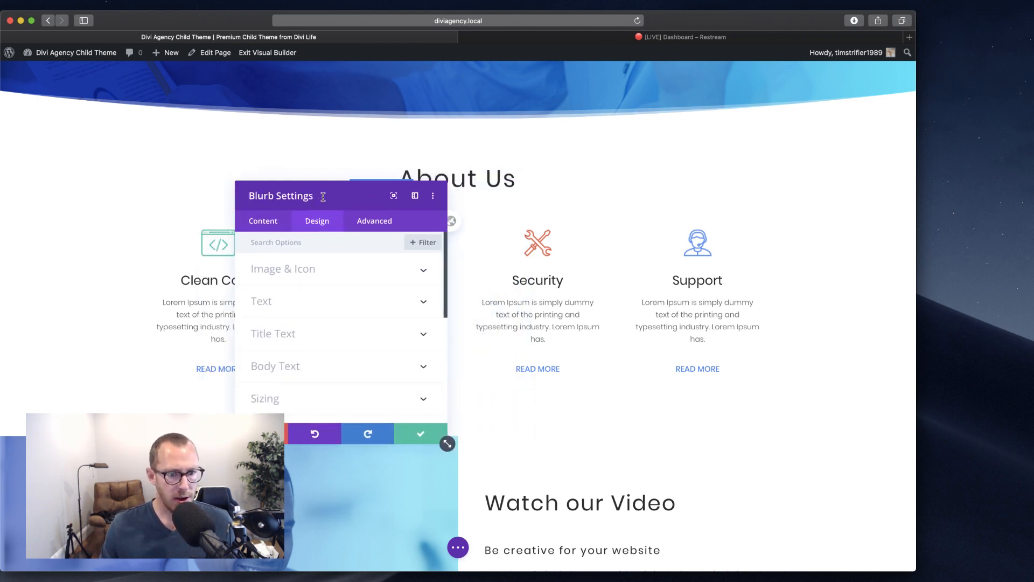
{"action": "scroll", "coordinate": [340, 399], "scroll_direction": "down", "scroll_amount": 5}
{"action": "left_click", "coordinate": [316, 385]}
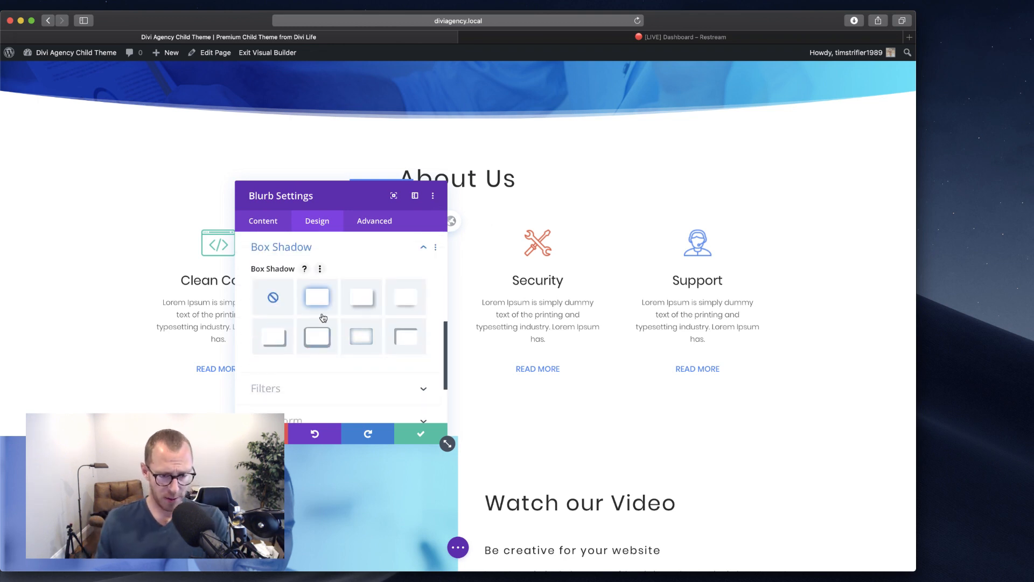
{"action": "left_click", "coordinate": [320, 304]}
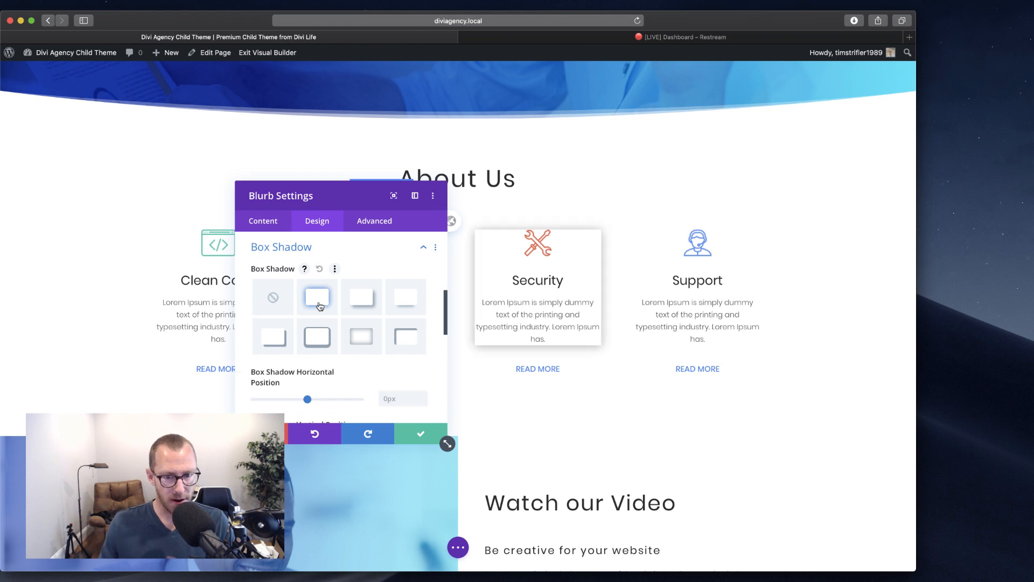
{"action": "left_click", "coordinate": [282, 262]}
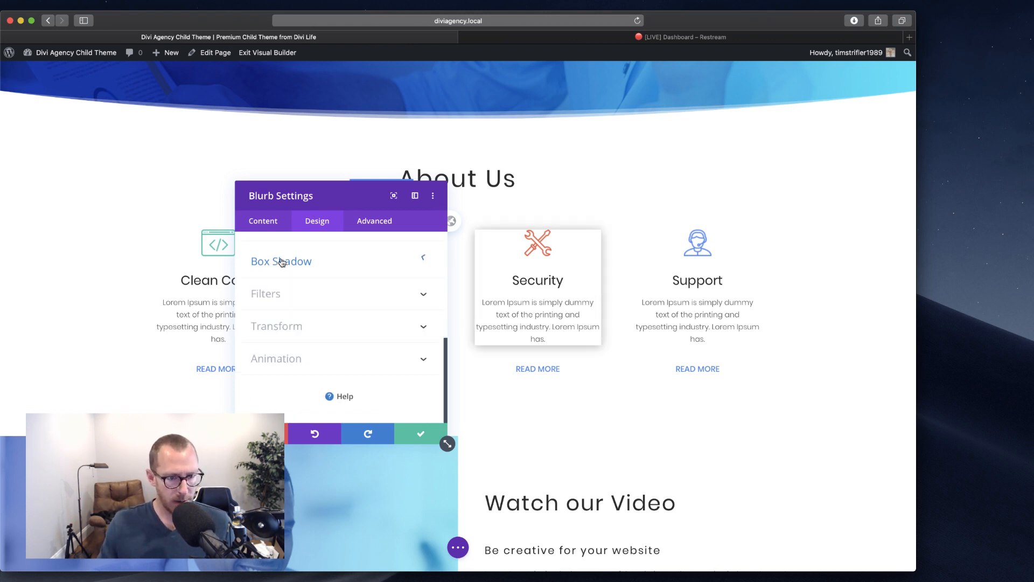
Step: Set the Security blurb's padding to a linked 20px for top and bottom and a linked 15px for left and right
{"action": "scroll", "coordinate": [312, 267], "scroll_direction": "up", "scroll_amount": 3}
{"action": "left_click", "coordinate": [291, 309]}
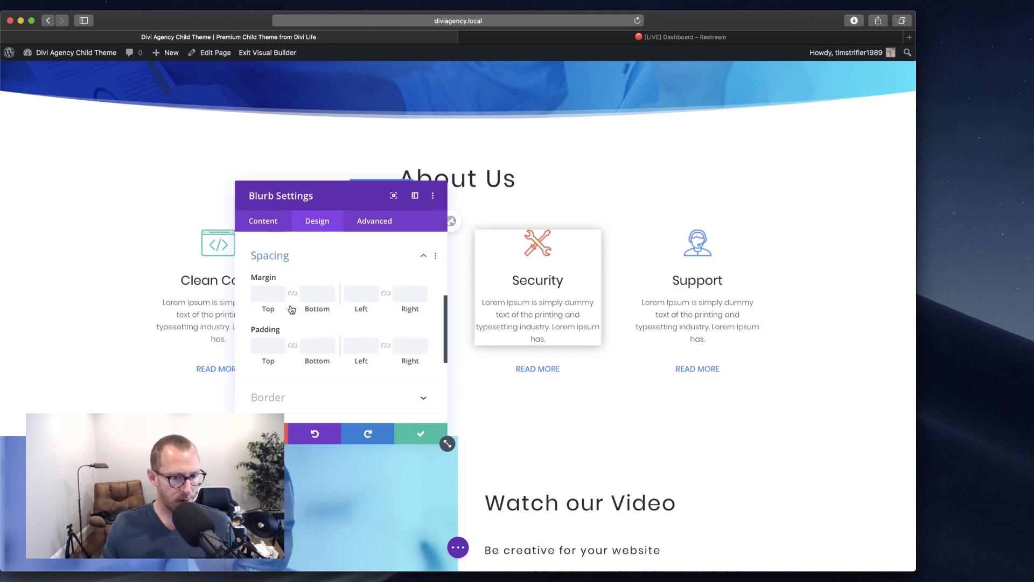
{"action": "left_click", "coordinate": [267, 339]}
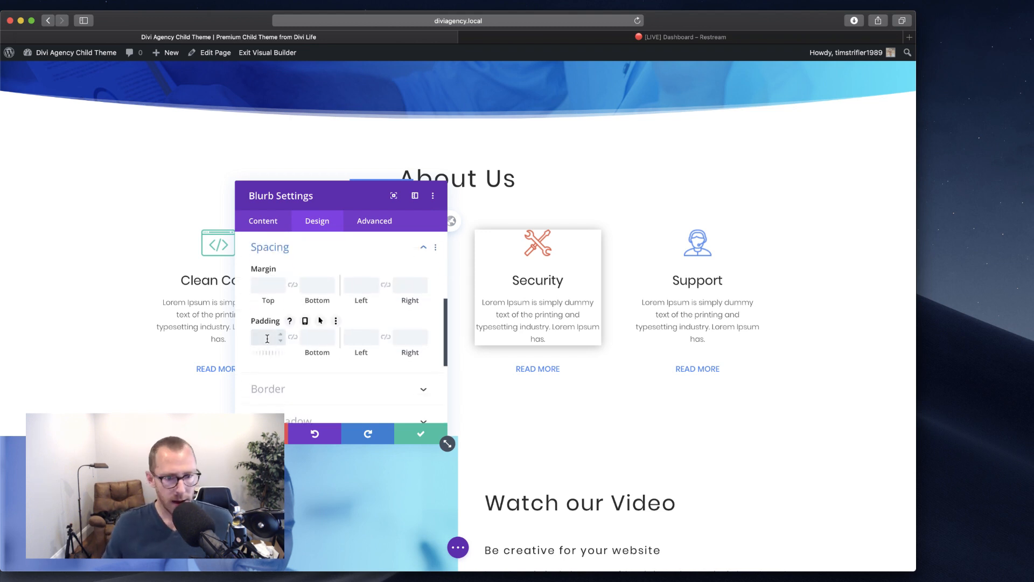
{"action": "type", "text": "20px"}
{"action": "left_click", "coordinate": [293, 336]}
{"action": "left_click", "coordinate": [359, 337]}
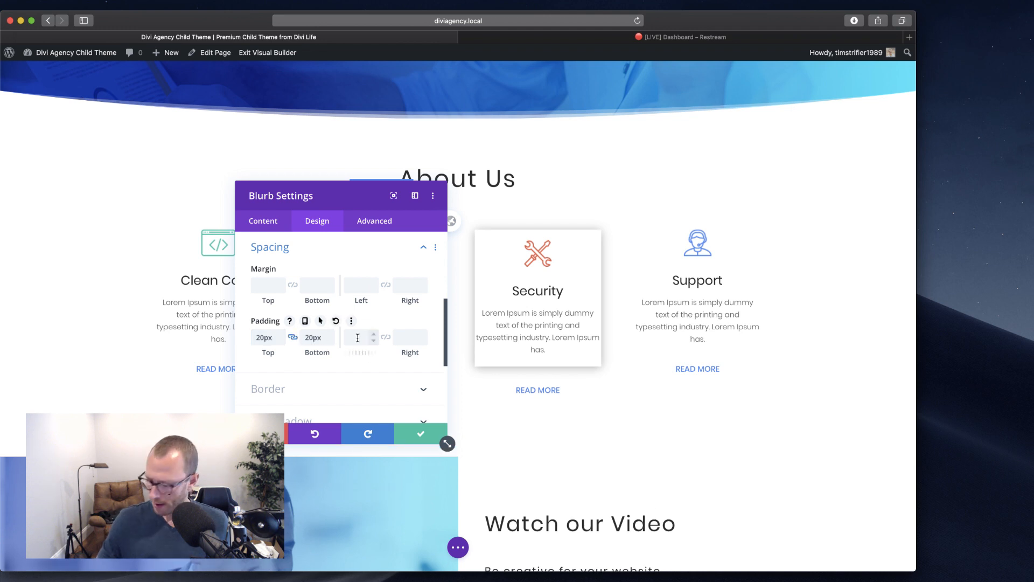
{"action": "type", "text": "15"}
{"action": "left_click", "coordinate": [385, 337]}
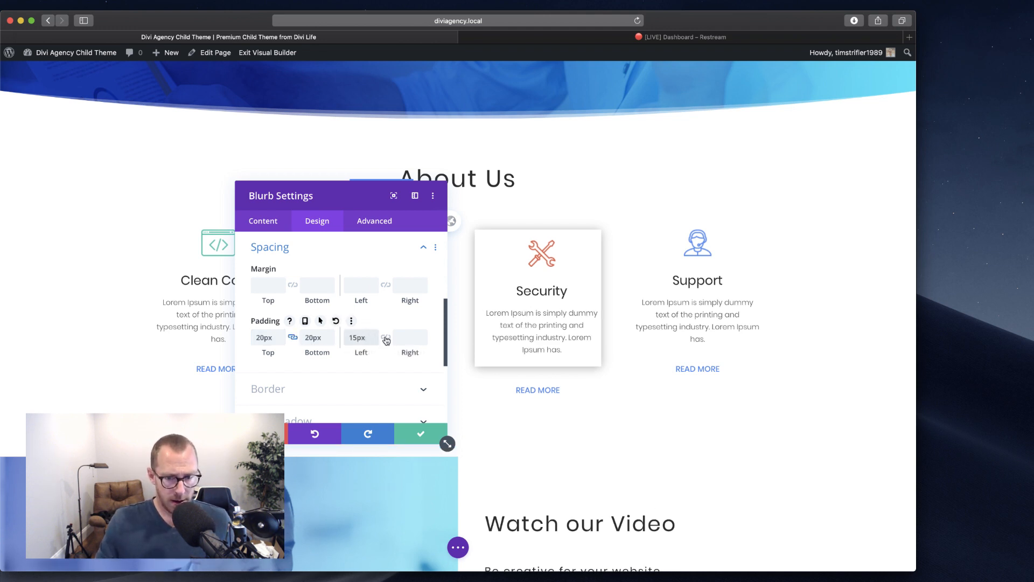
{"action": "left_click", "coordinate": [289, 252]}
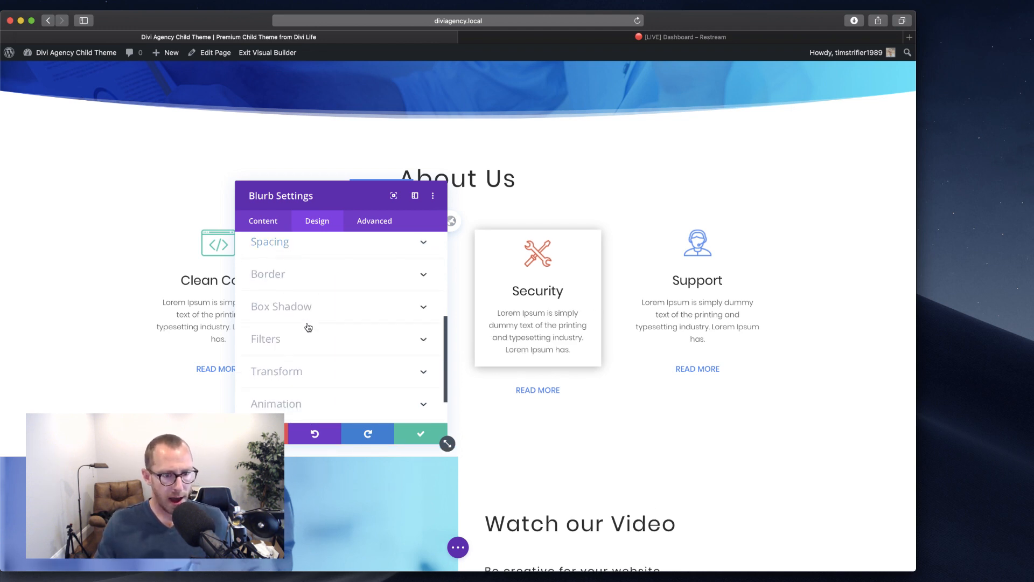
Step: Round all four corners of the Security blurb with a linked 20px radius
{"action": "left_click", "coordinate": [289, 281]}
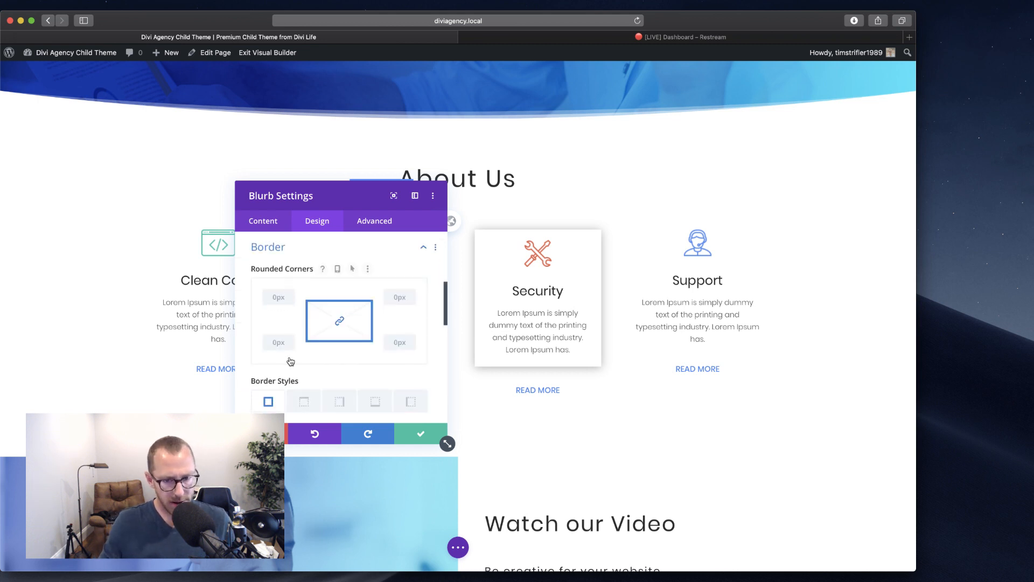
{"action": "scroll", "coordinate": [290, 360], "scroll_direction": "down", "scroll_amount": 1}
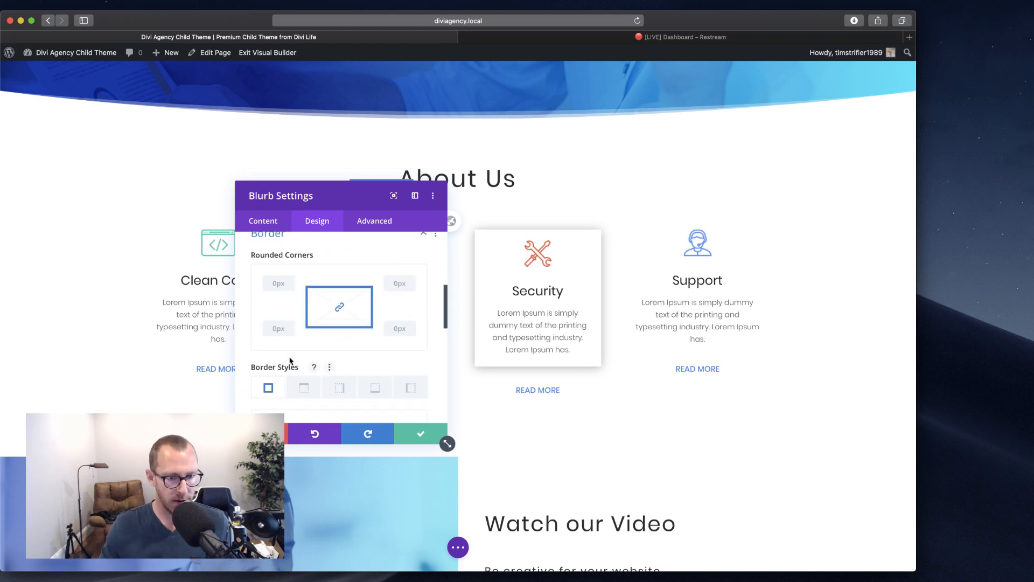
{"action": "left_click", "coordinate": [274, 284]}
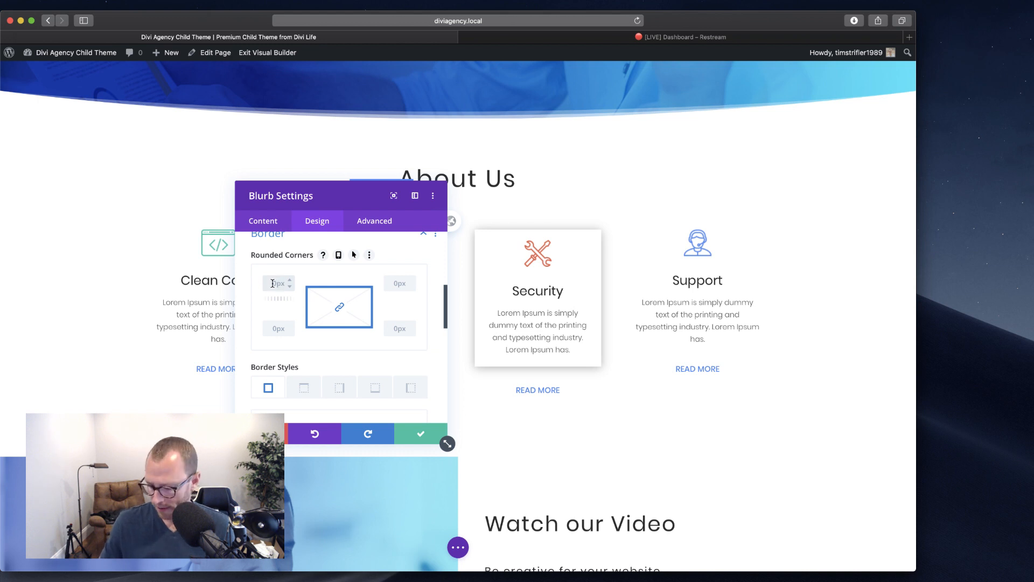
{"action": "type", "text": "20"}
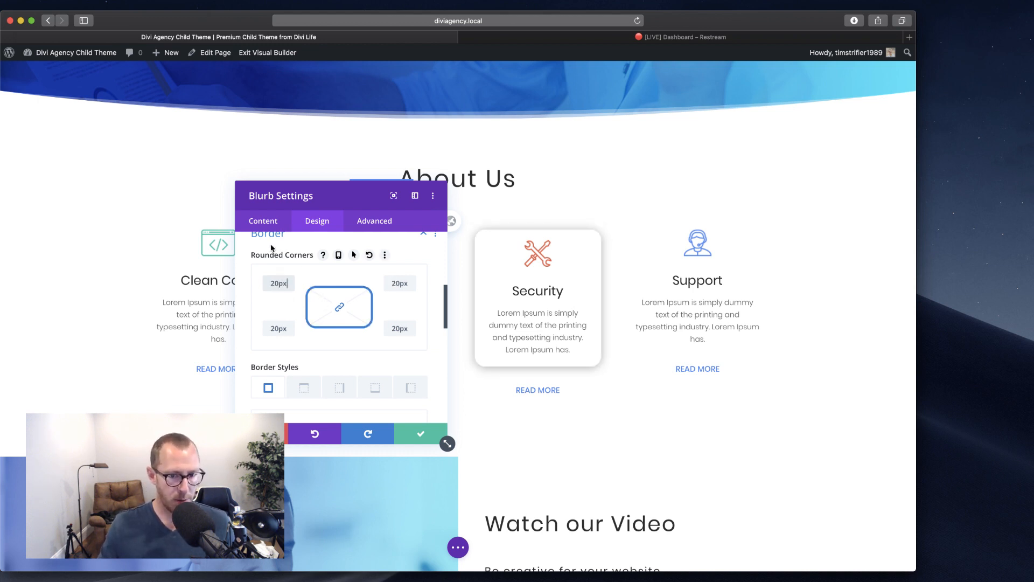
{"action": "scroll", "coordinate": [273, 247], "scroll_direction": "up", "scroll_amount": 2}
{"action": "left_click", "coordinate": [338, 292]}
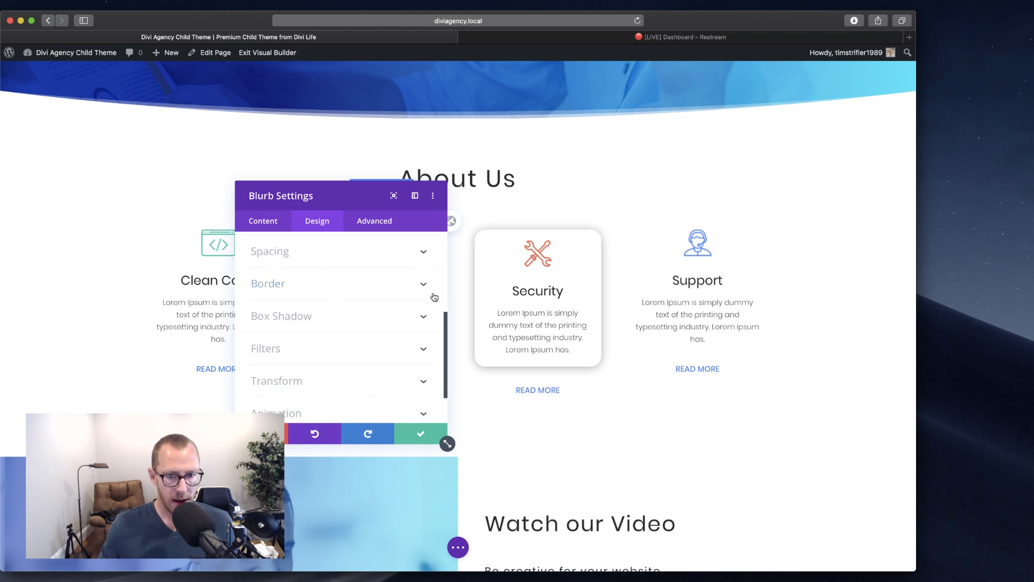
Step: Change the Security blurb's box shadow to the third preset, a shadow beneath the box, and save the blurb settings
{"action": "scroll", "coordinate": [342, 337], "scroll_direction": "down", "scroll_amount": 2}
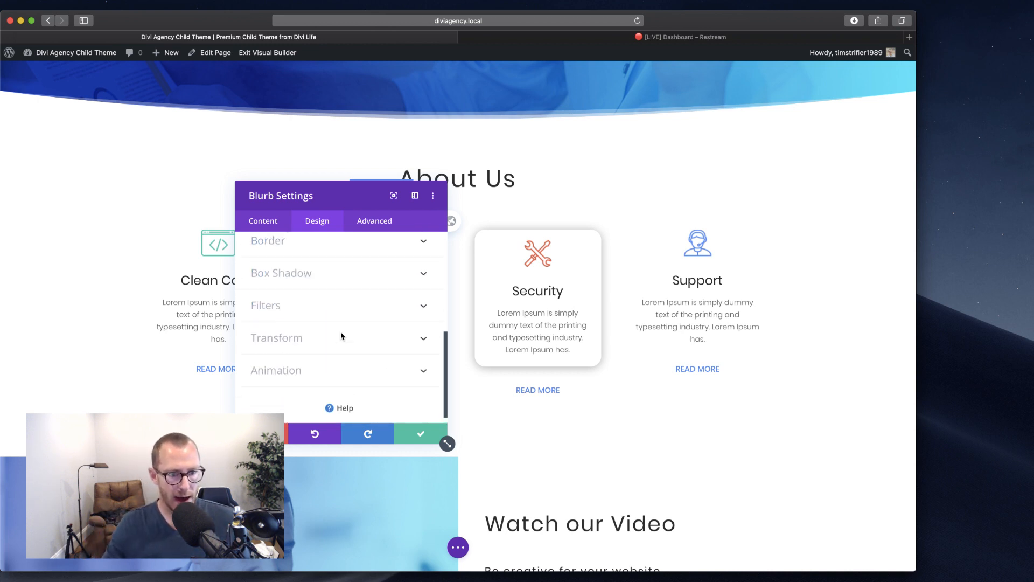
{"action": "scroll", "coordinate": [342, 337], "scroll_direction": "up", "scroll_amount": 2}
{"action": "left_click", "coordinate": [326, 324]}
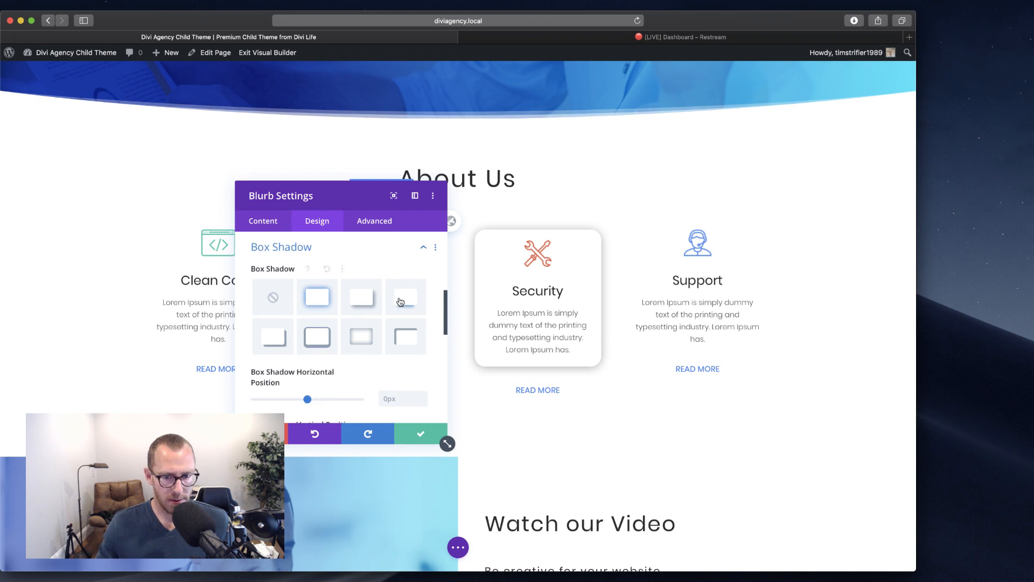
{"action": "left_click", "coordinate": [400, 301]}
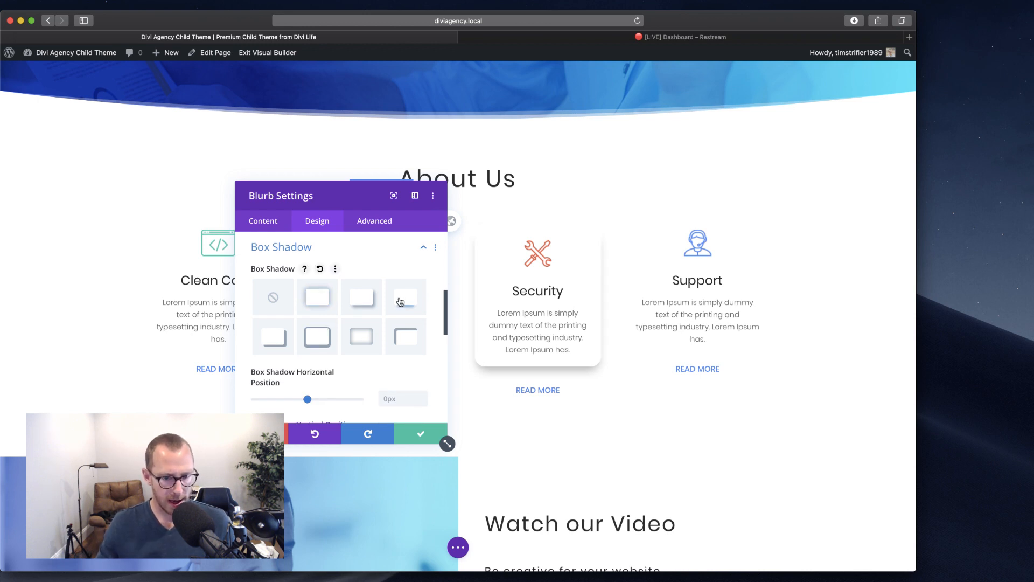
{"action": "left_click", "coordinate": [422, 437]}
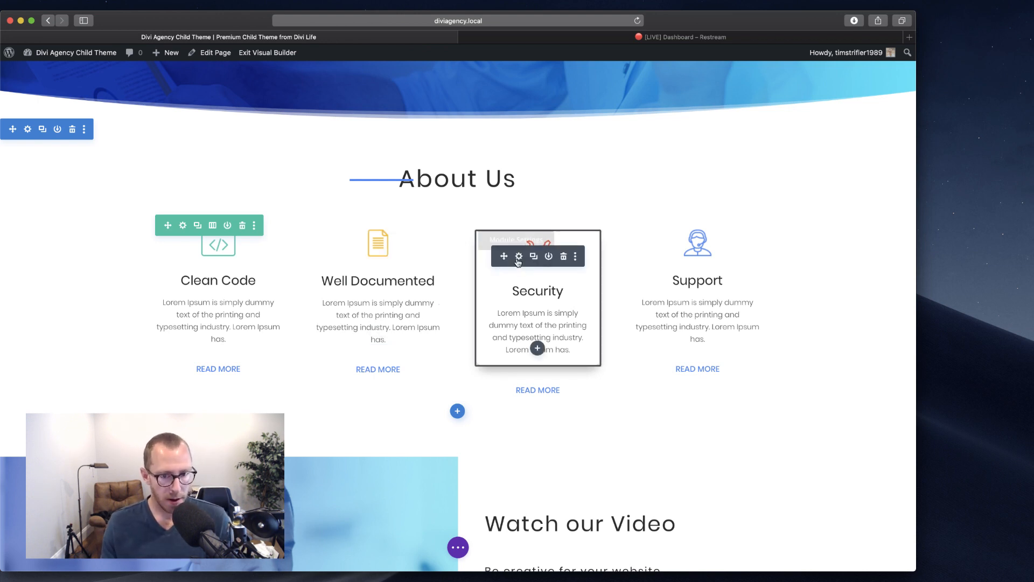
Step: Copy the Security blurb's module styles and paste them onto the Well Documented, Clean Code and Support blurbs
{"action": "right_click", "coordinate": [518, 259]}
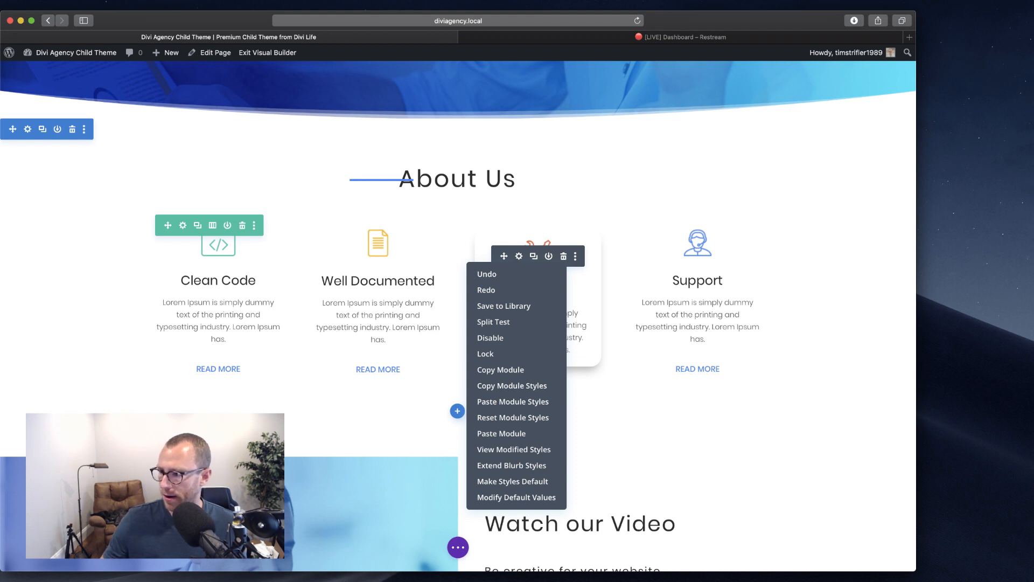
{"action": "left_click", "coordinate": [521, 387]}
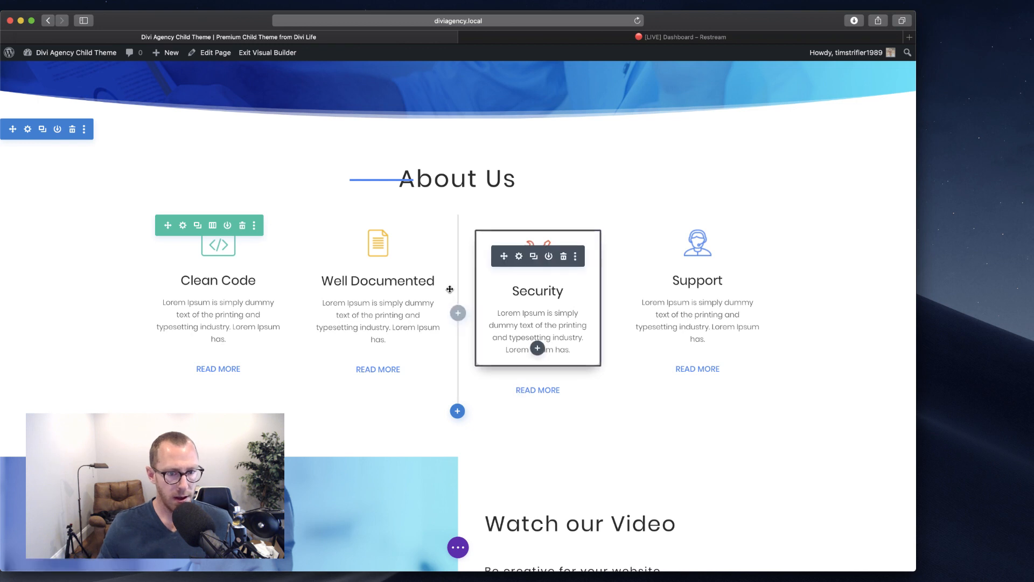
{"action": "right_click", "coordinate": [356, 259]}
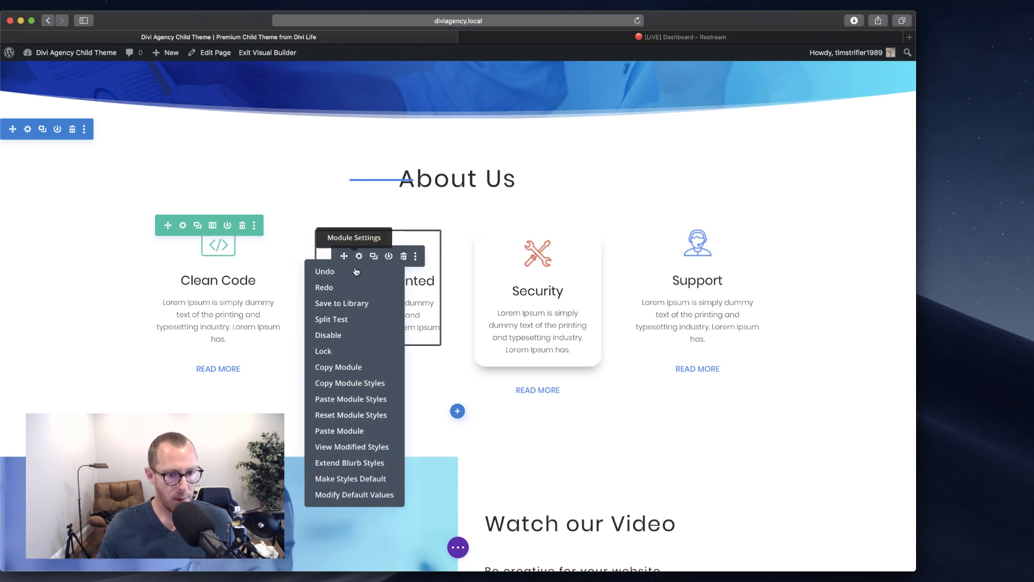
{"action": "left_click", "coordinate": [365, 399]}
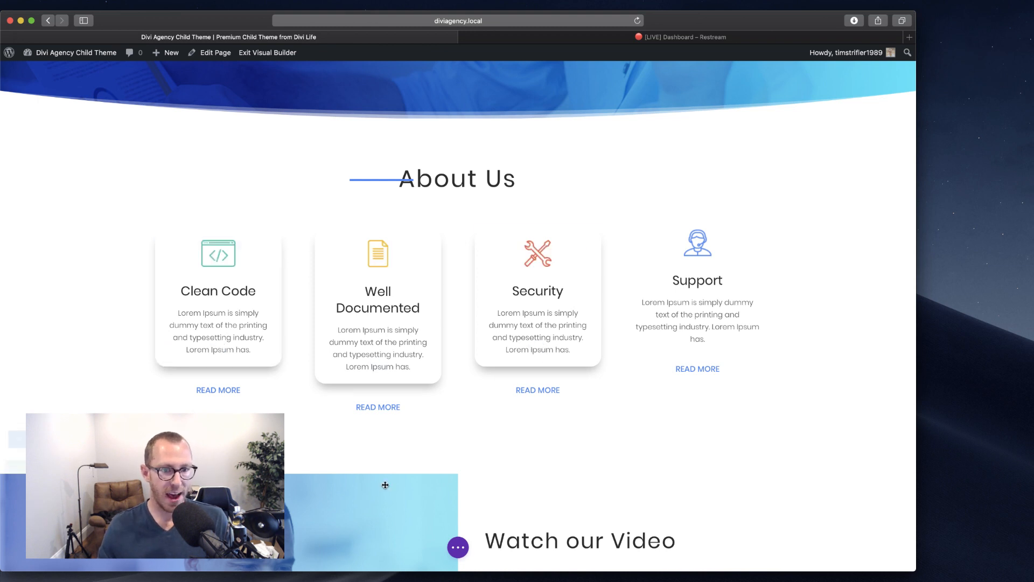
{"action": "mouse_move", "coordinate": [683, 274]}
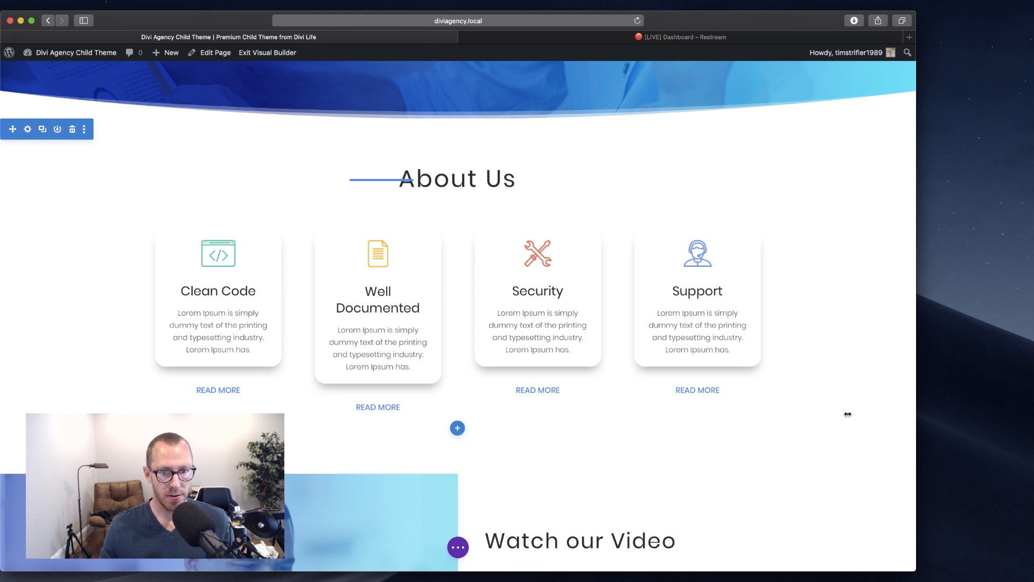
Step: Set the Well Documented blurb's title text size to 20px
{"action": "mouse_move", "coordinate": [428, 309]}
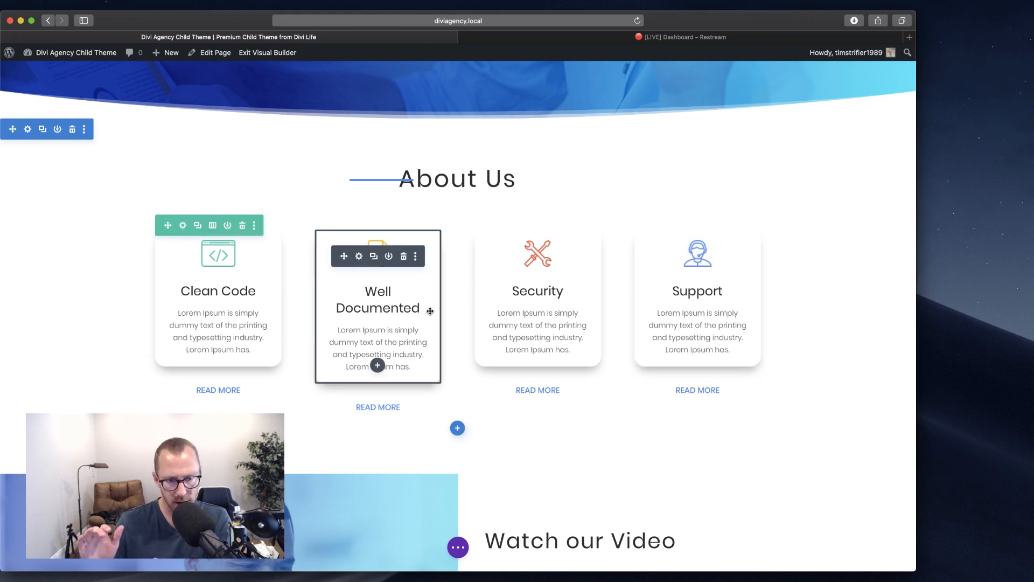
{"action": "left_click", "coordinate": [359, 258]}
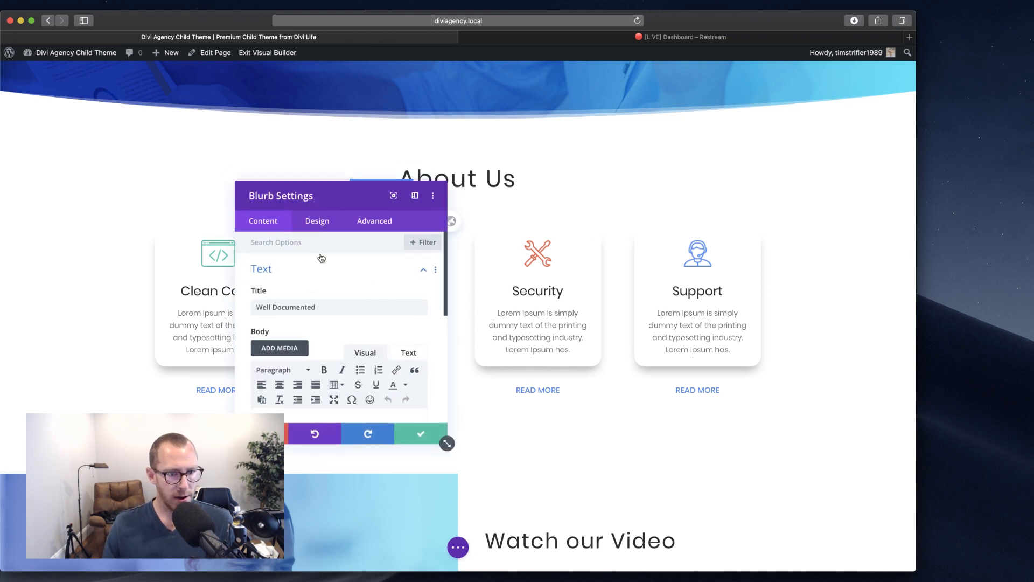
{"action": "left_click", "coordinate": [318, 221]}
{"action": "scroll", "coordinate": [344, 369], "scroll_direction": "down", "scroll_amount": 2}
{"action": "scroll", "coordinate": [343, 369], "scroll_direction": "up", "scroll_amount": 1}
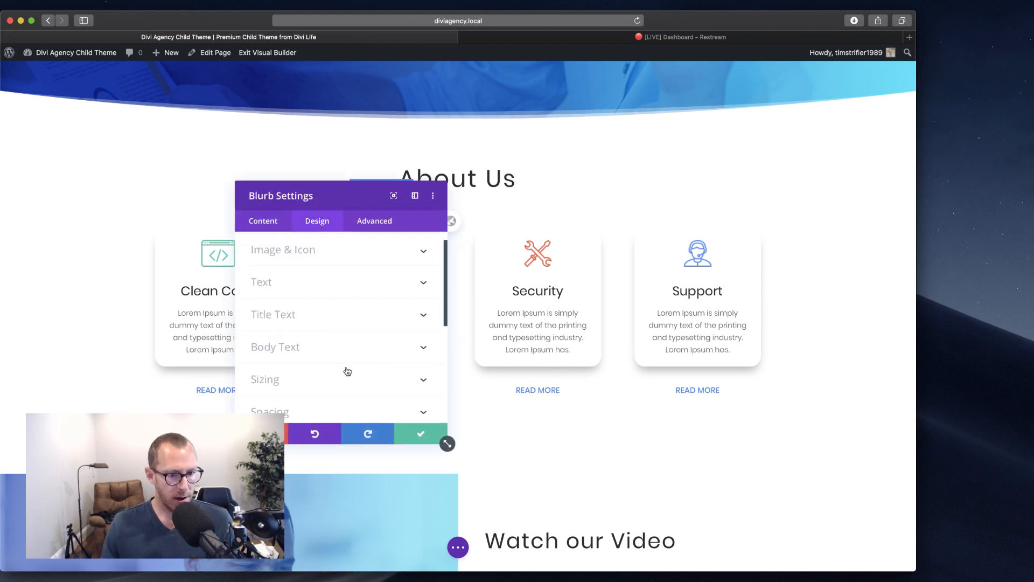
{"action": "left_click", "coordinate": [309, 320]}
{"action": "scroll", "coordinate": [342, 338], "scroll_direction": "down", "scroll_amount": 2}
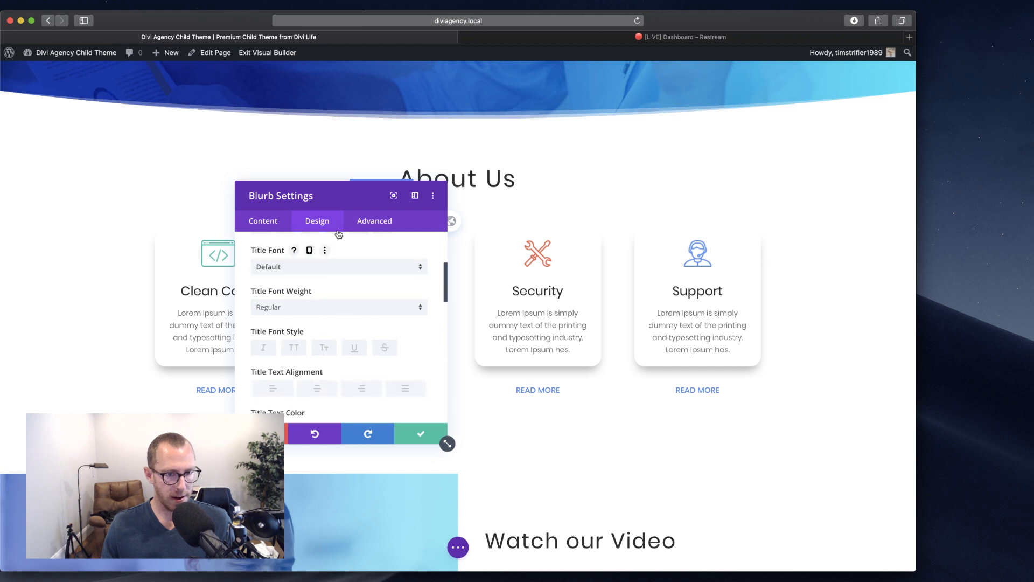
{"action": "left_click_drag", "start_coordinate": [325, 205], "coordinate": [187, 199]}
{"action": "scroll", "coordinate": [191, 302], "scroll_direction": "down", "scroll_amount": 3}
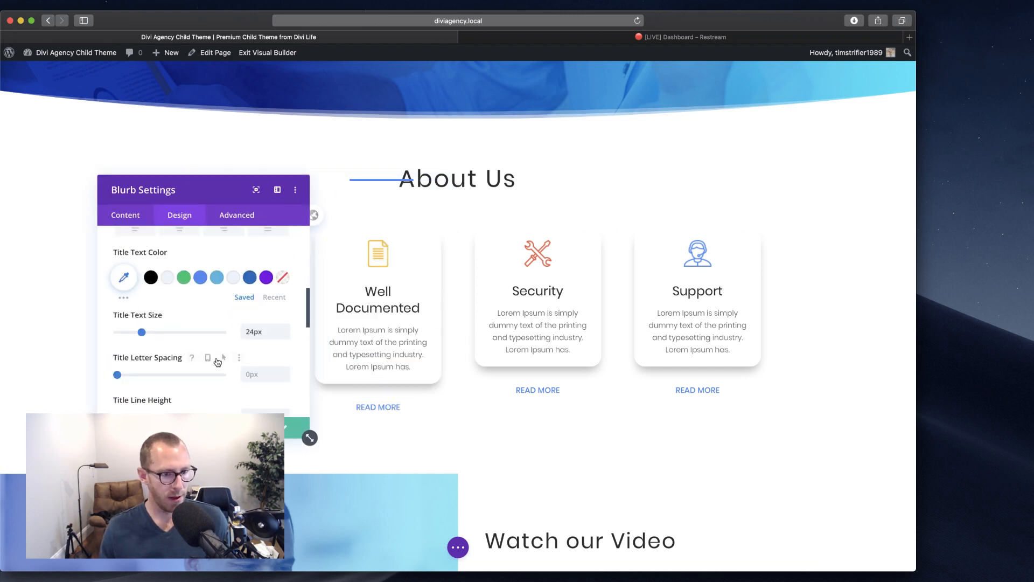
{"action": "left_click", "coordinate": [284, 335]}
{"action": "left_click", "coordinate": [284, 335]}
{"action": "double_click", "coordinate": [285, 335]}
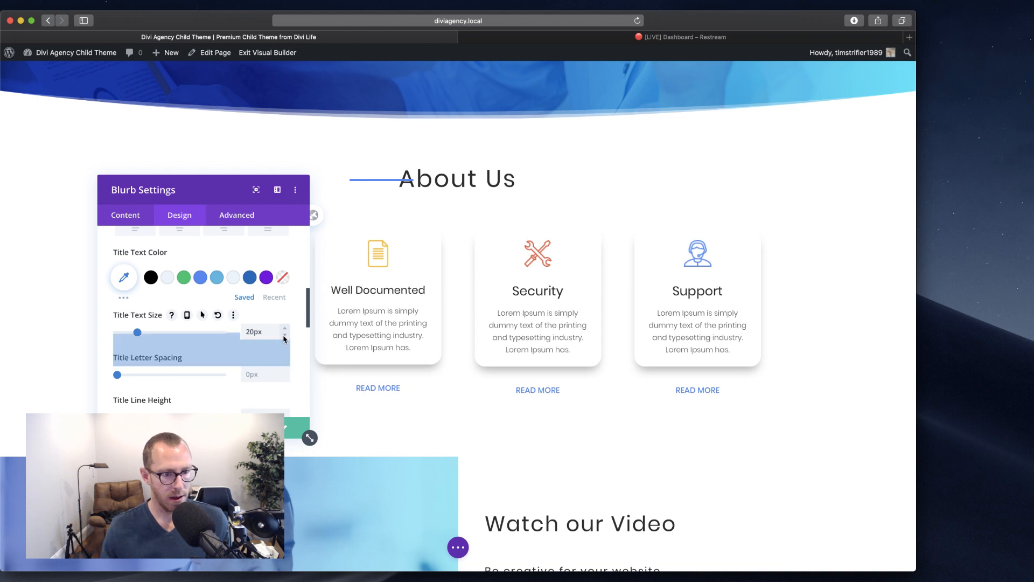
Step: Try a text shadow preset on the Well Documented title, reset the shadow to none, and save the blurb settings
{"action": "scroll", "coordinate": [201, 361], "scroll_direction": "down", "scroll_amount": 5}
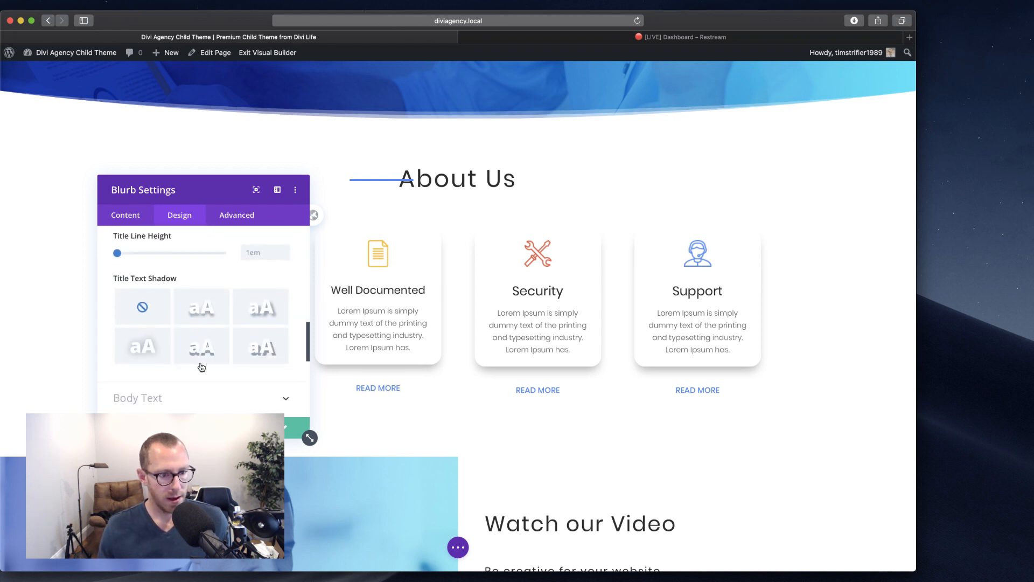
{"action": "left_click", "coordinate": [200, 339]}
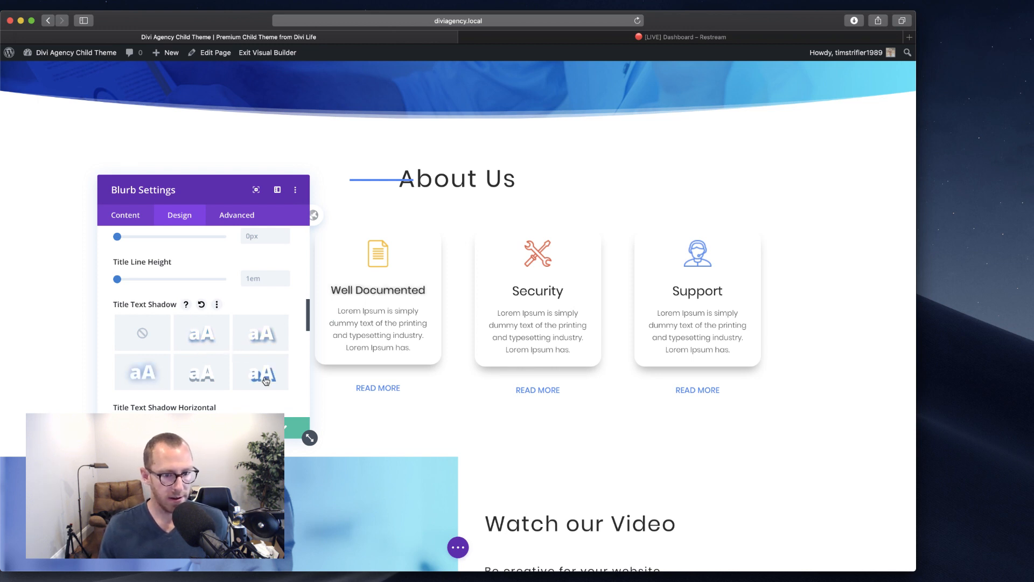
{"action": "left_click", "coordinate": [142, 333]}
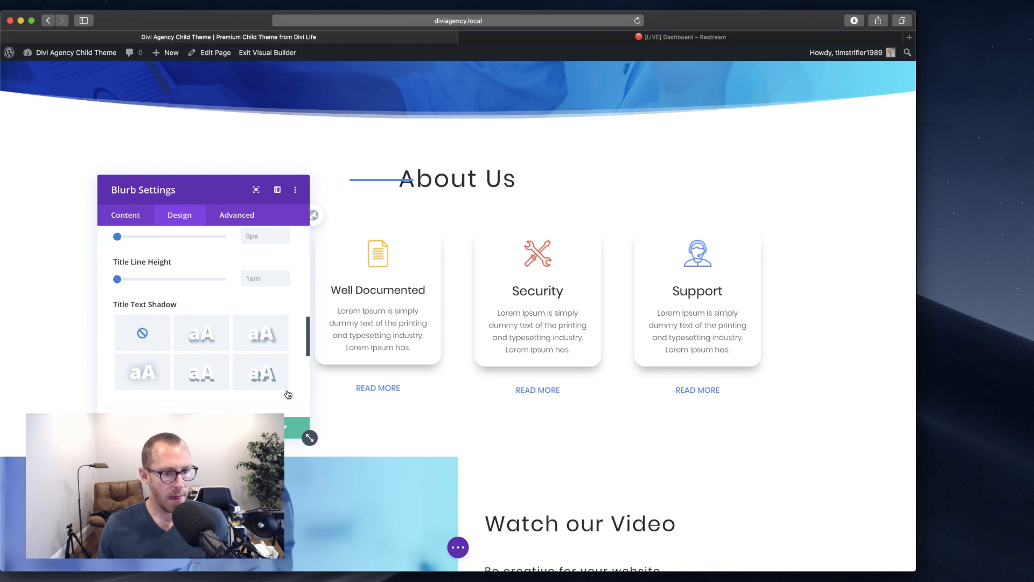
{"action": "scroll", "coordinate": [285, 306], "scroll_direction": "up", "scroll_amount": 5}
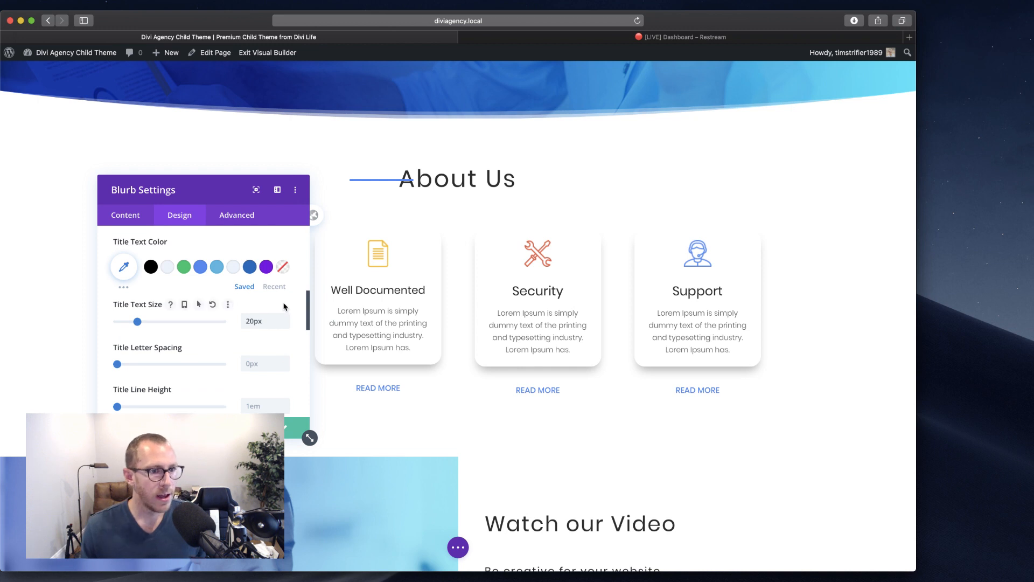
{"action": "scroll", "coordinate": [284, 306], "scroll_direction": "up", "scroll_amount": 3}
{"action": "left_click", "coordinate": [285, 423]}
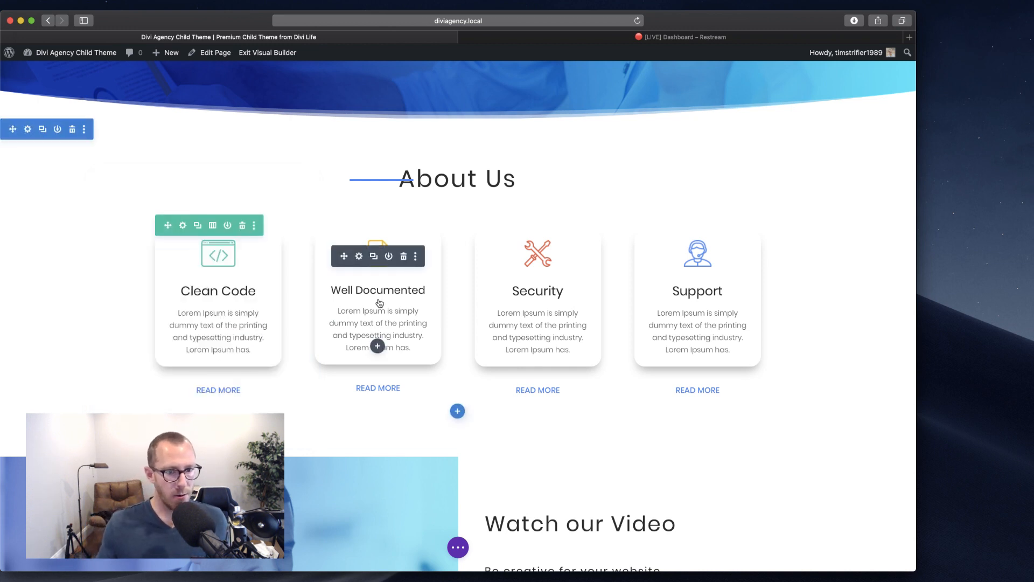
Step: Extend the Well Documented blurb's styles to the other About Us blurbs and check the rest of the page
{"action": "right_click", "coordinate": [358, 256]}
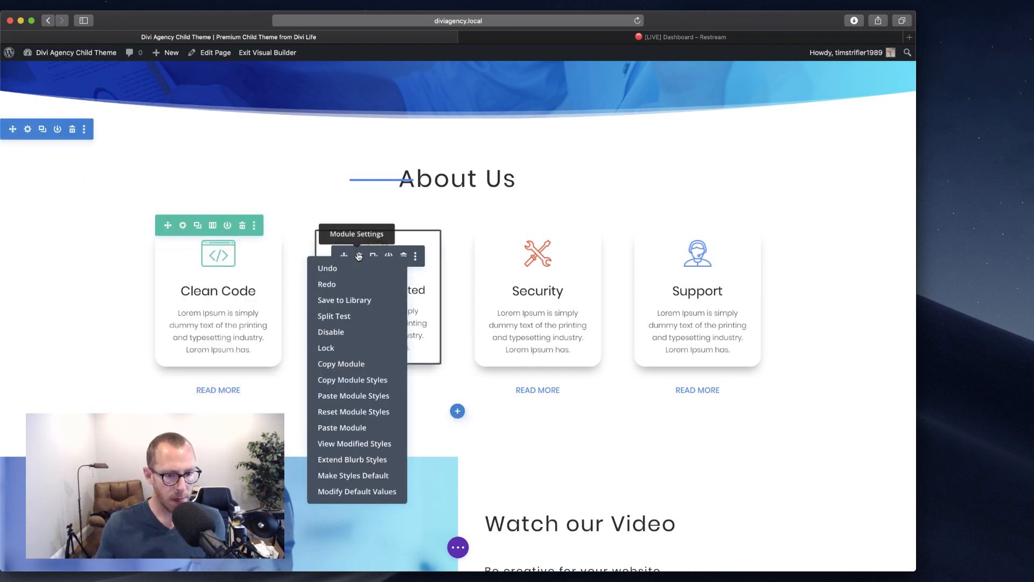
{"action": "left_click", "coordinate": [356, 464]}
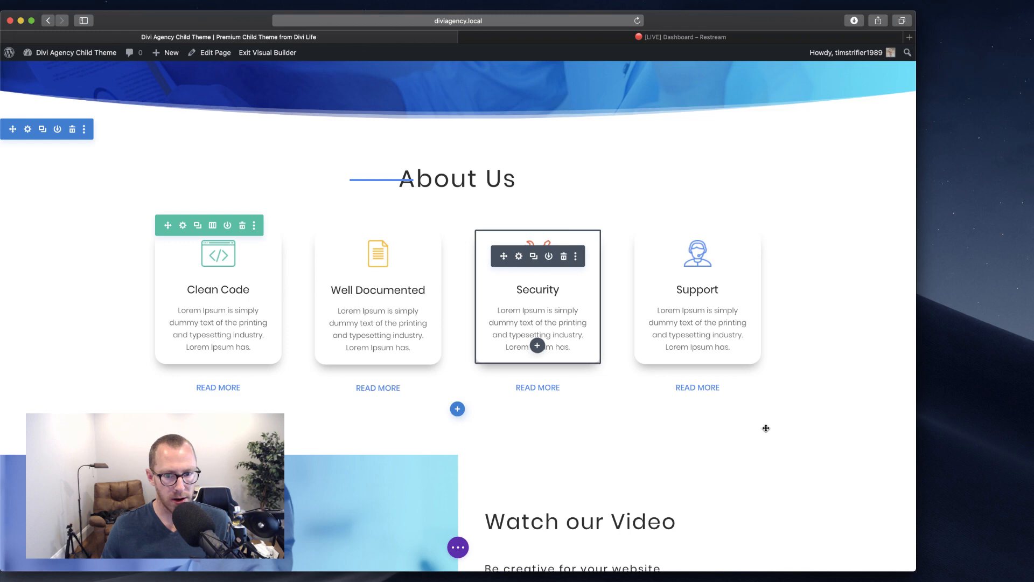
{"action": "scroll", "coordinate": [765, 427], "scroll_direction": "down", "scroll_amount": 8}
{"action": "scroll", "coordinate": [725, 406], "scroll_direction": "down", "scroll_amount": 5}
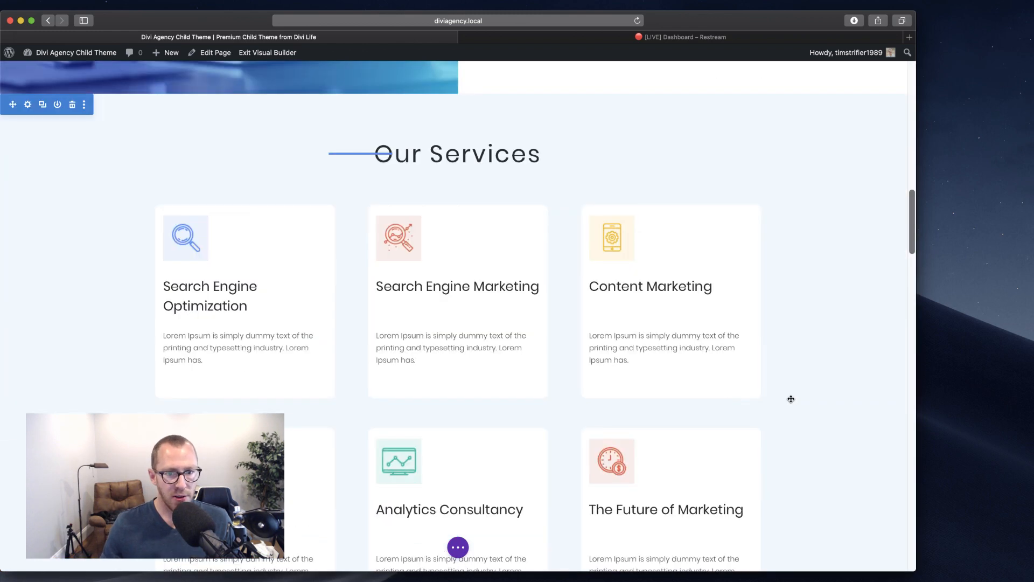
{"action": "scroll", "coordinate": [790, 397], "scroll_direction": "down", "scroll_amount": 5}
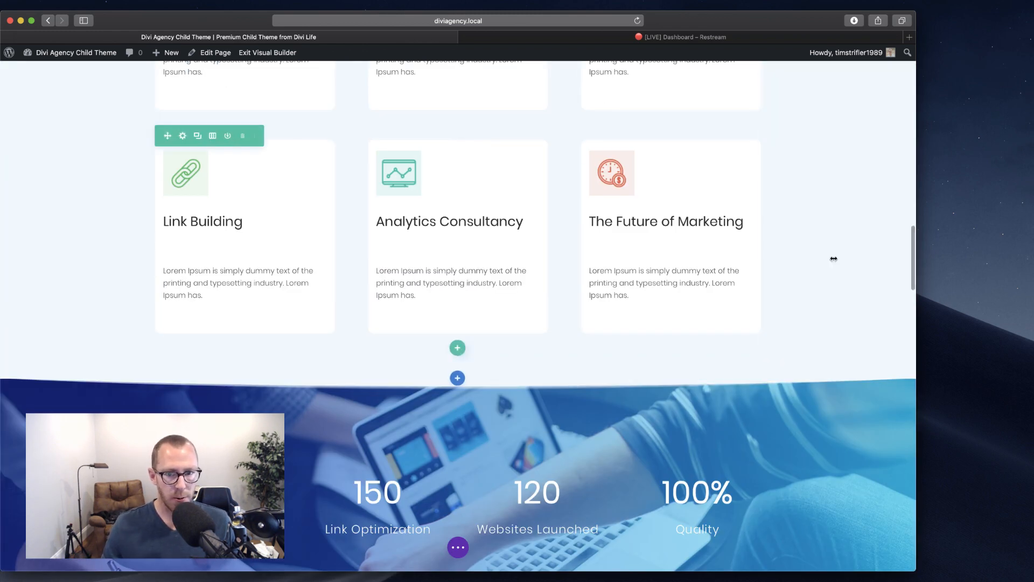
{"action": "scroll", "coordinate": [659, 252], "scroll_direction": "up", "scroll_amount": 20}
{"action": "scroll", "coordinate": [494, 485], "scroll_direction": "down", "scroll_amount": 9}
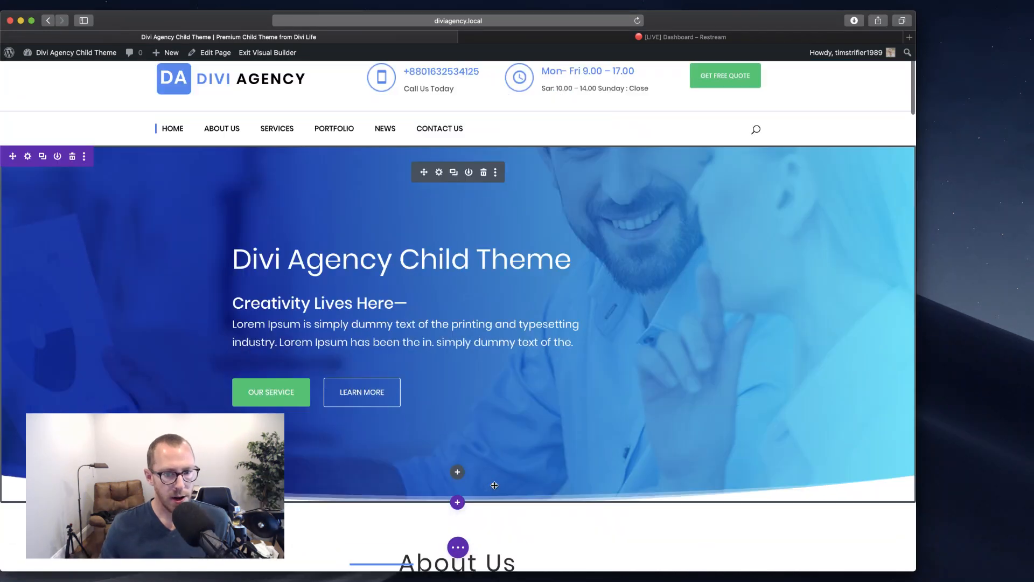
{"action": "scroll", "coordinate": [494, 484], "scroll_direction": "down", "scroll_amount": 1}
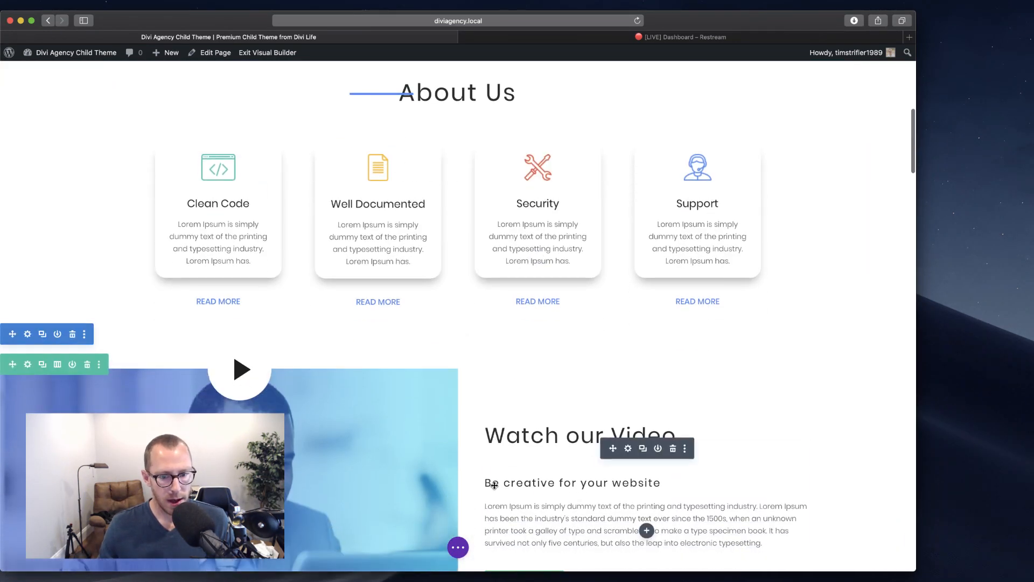
Step: Revert the page to the 1:09:49 PM Edited Blurb state in the editing history, undoing the extended styles
{"action": "left_click", "coordinate": [458, 547]}
{"action": "left_click", "coordinate": [531, 547]}
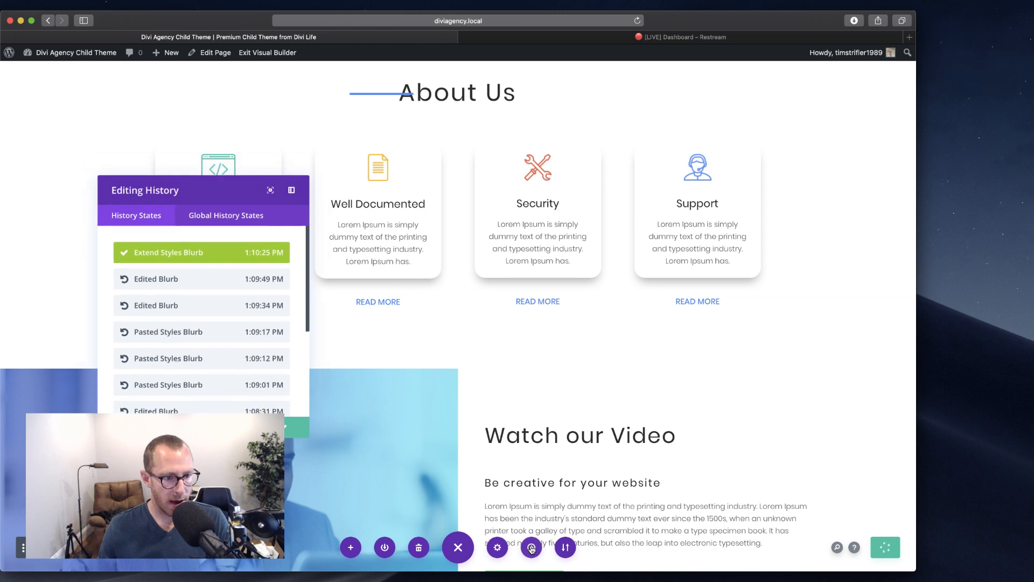
{"action": "left_click", "coordinate": [190, 289]}
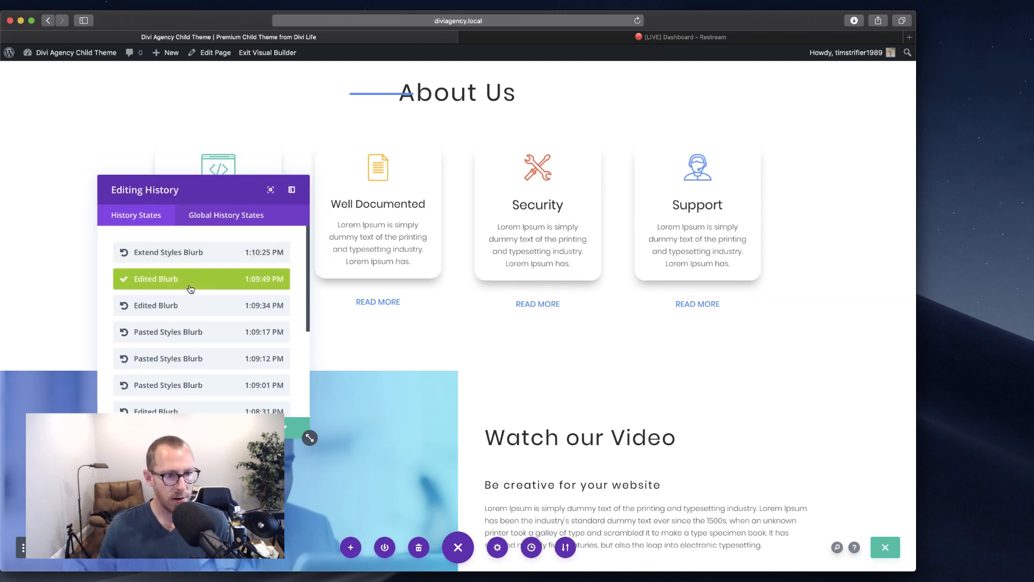
{"action": "left_click", "coordinate": [288, 431]}
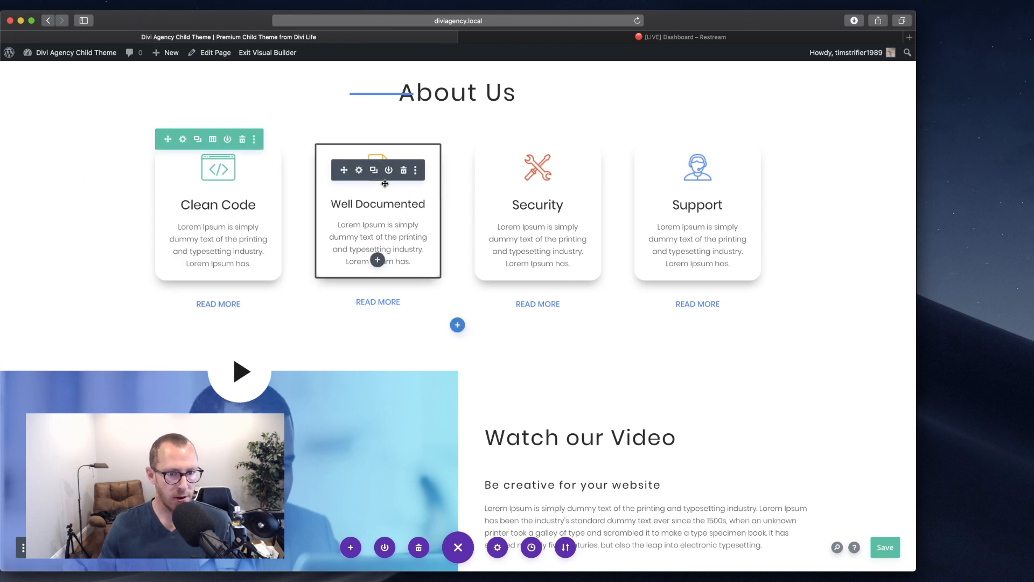
Step: Extend the Well Documented blurb's styles to all blurbs throughout This Row
{"action": "right_click", "coordinate": [359, 173]}
{"action": "left_click", "coordinate": [365, 377]}
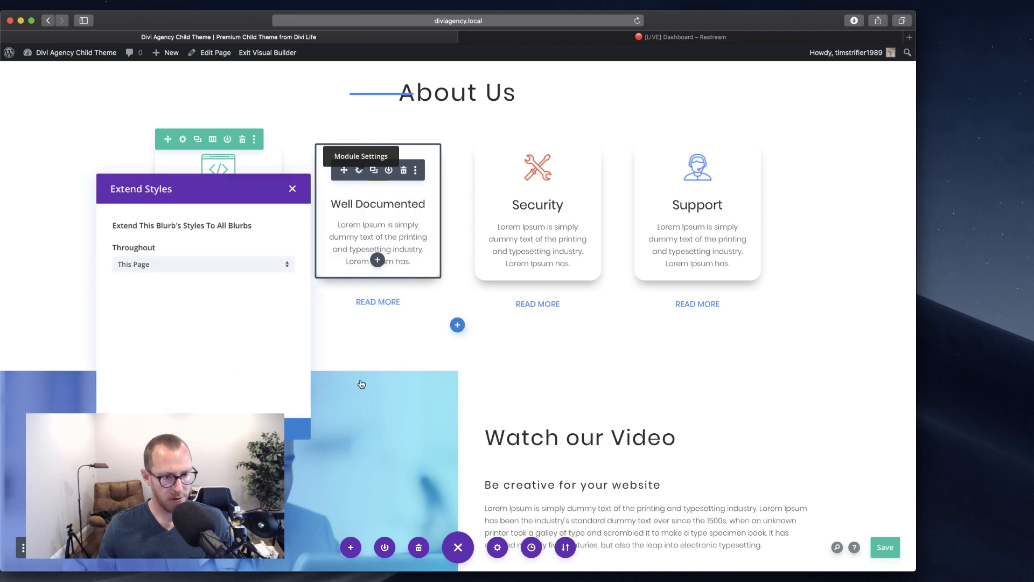
{"action": "left_click", "coordinate": [201, 271]}
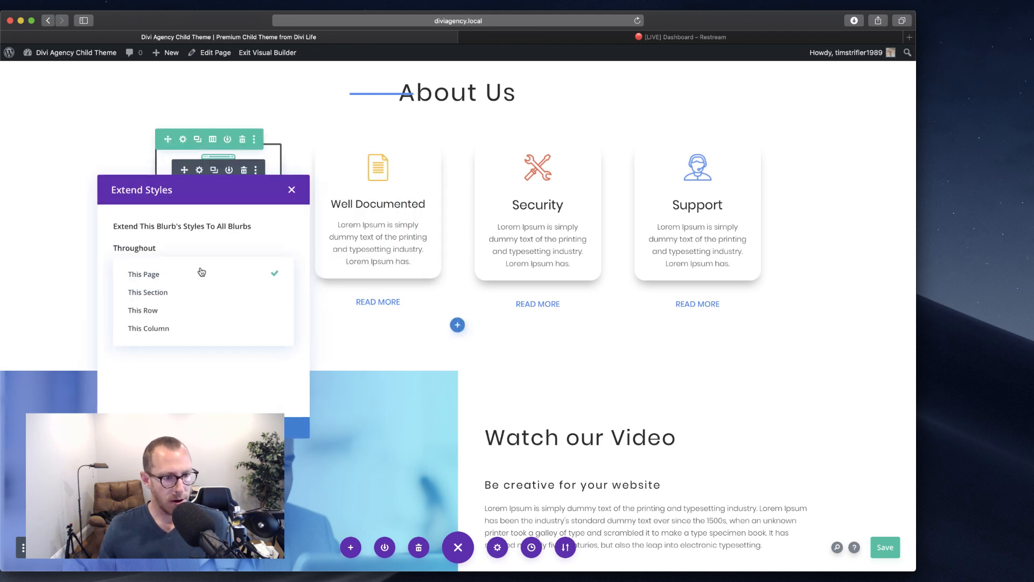
{"action": "left_click", "coordinate": [177, 311]}
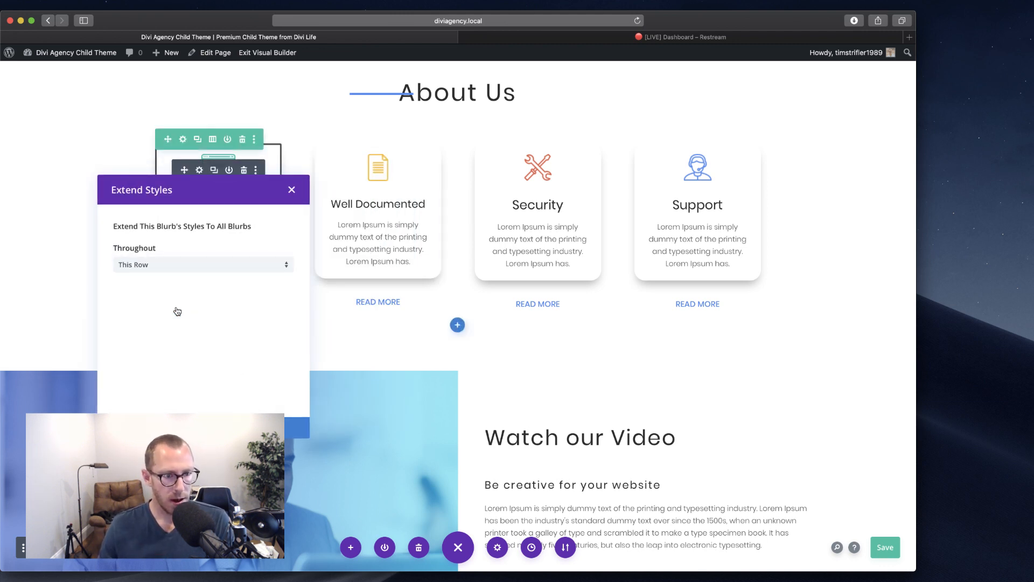
{"action": "left_click", "coordinate": [215, 427]}
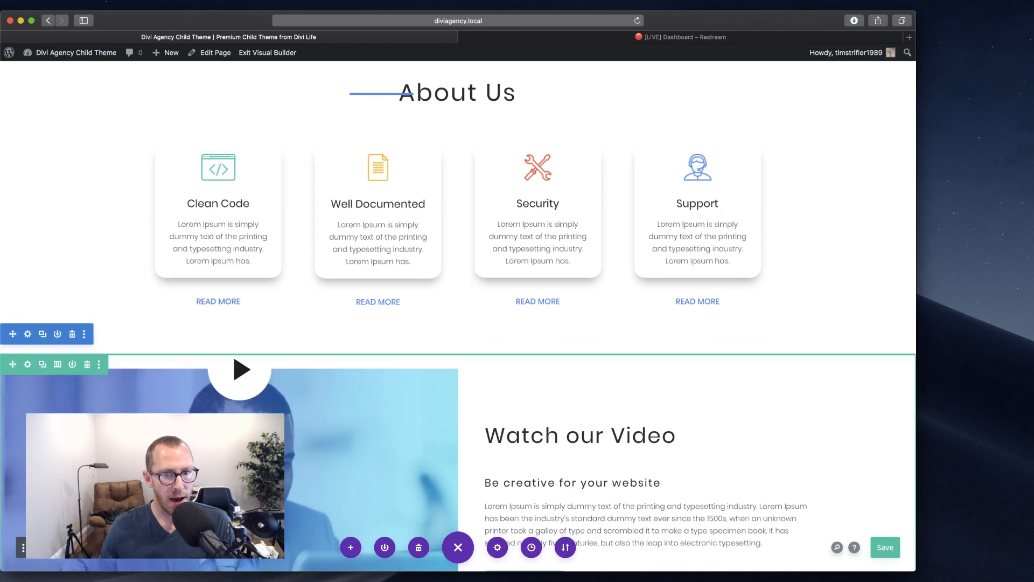
Step: Check the sections below the About Us blurbs for the extended styles, and save the page
{"action": "scroll", "coordinate": [673, 410], "scroll_direction": "down", "scroll_amount": 20}
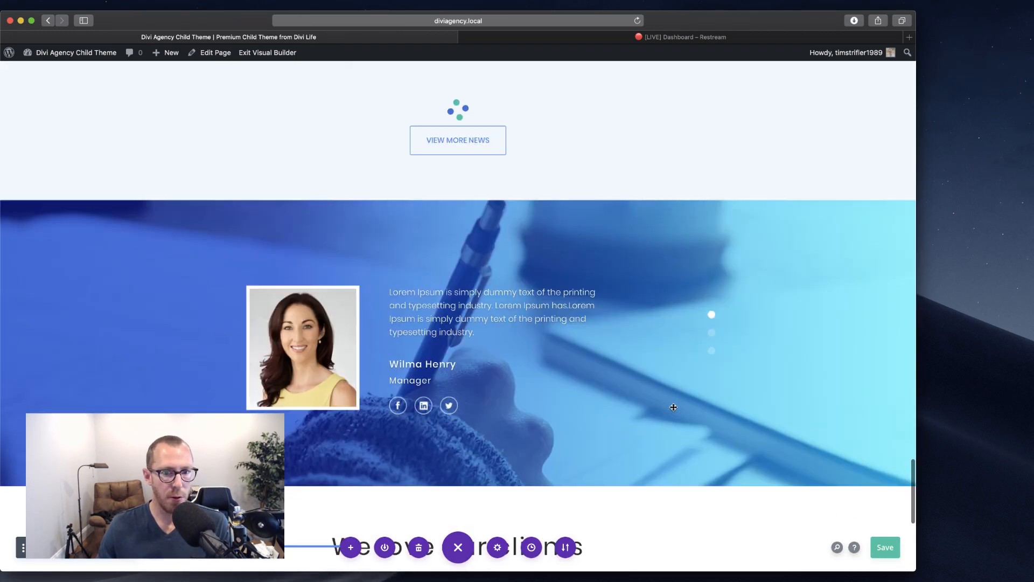
{"action": "scroll", "coordinate": [673, 408], "scroll_direction": "down", "scroll_amount": 5}
{"action": "scroll", "coordinate": [674, 407], "scroll_direction": "up", "scroll_amount": 20}
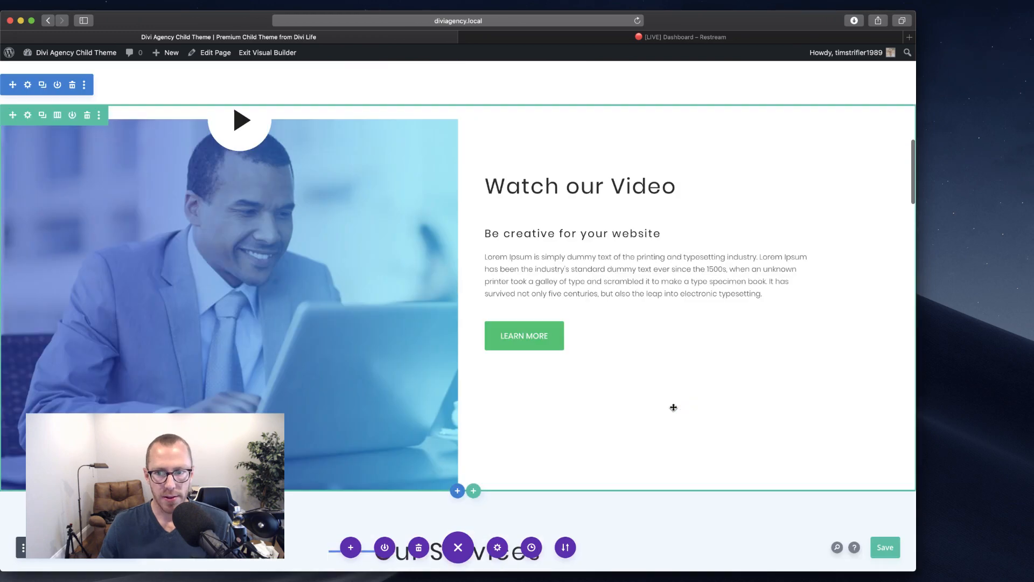
{"action": "scroll", "coordinate": [673, 408], "scroll_direction": "up", "scroll_amount": 5}
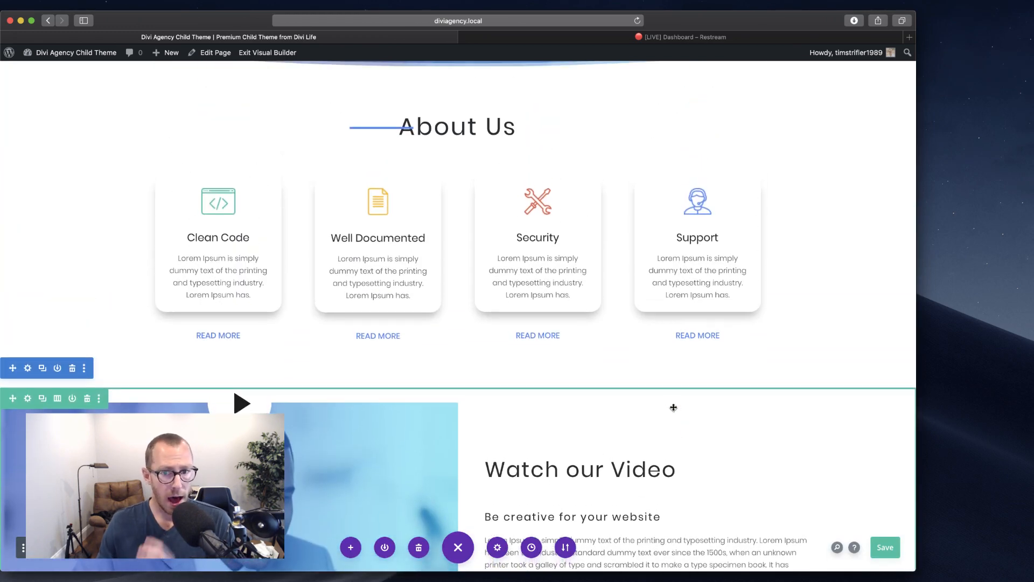
{"action": "scroll", "coordinate": [673, 408], "scroll_direction": "up", "scroll_amount": 2}
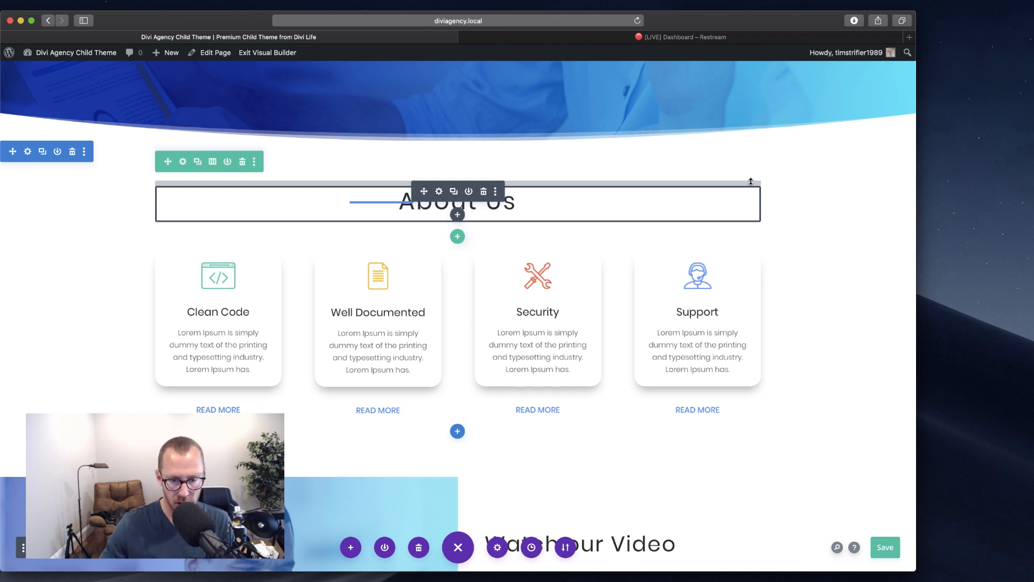
{"action": "key", "text": "super+s"}
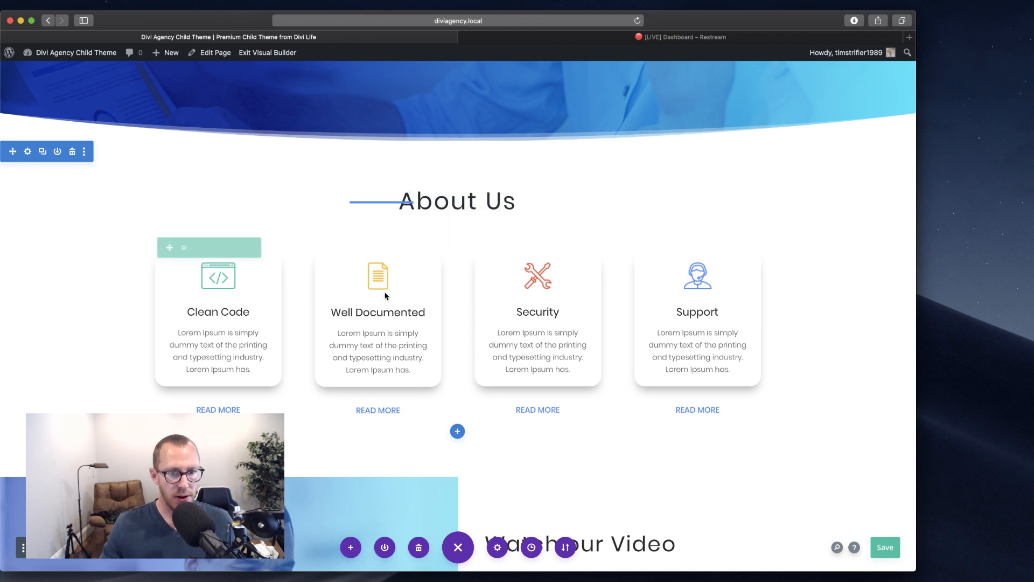
Step: Compare the About Us blurbs with the Our Services blurbs further down the page
{"action": "mouse_move", "coordinate": [386, 293]}
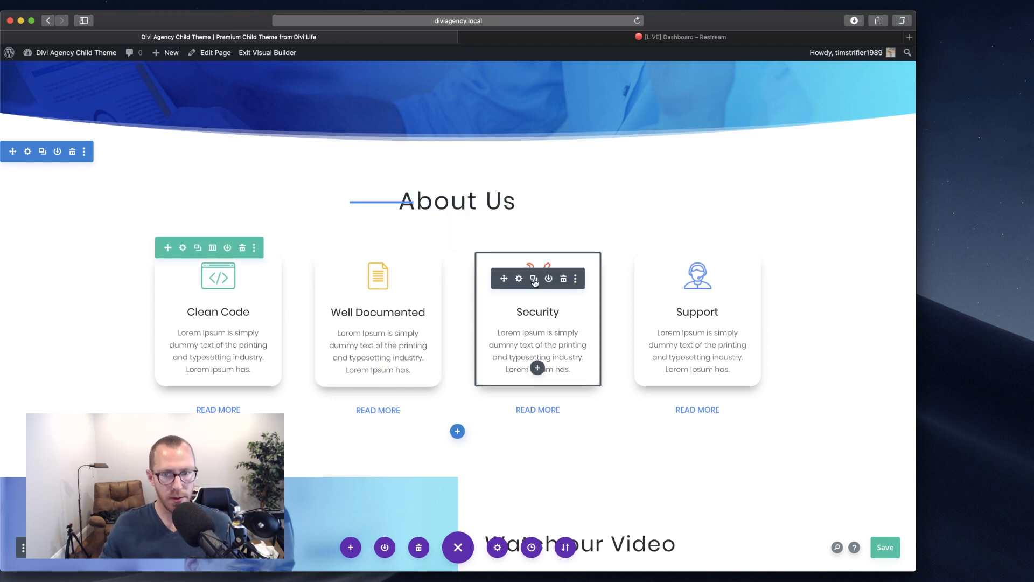
{"action": "scroll", "coordinate": [859, 341], "scroll_direction": "down", "scroll_amount": 10}
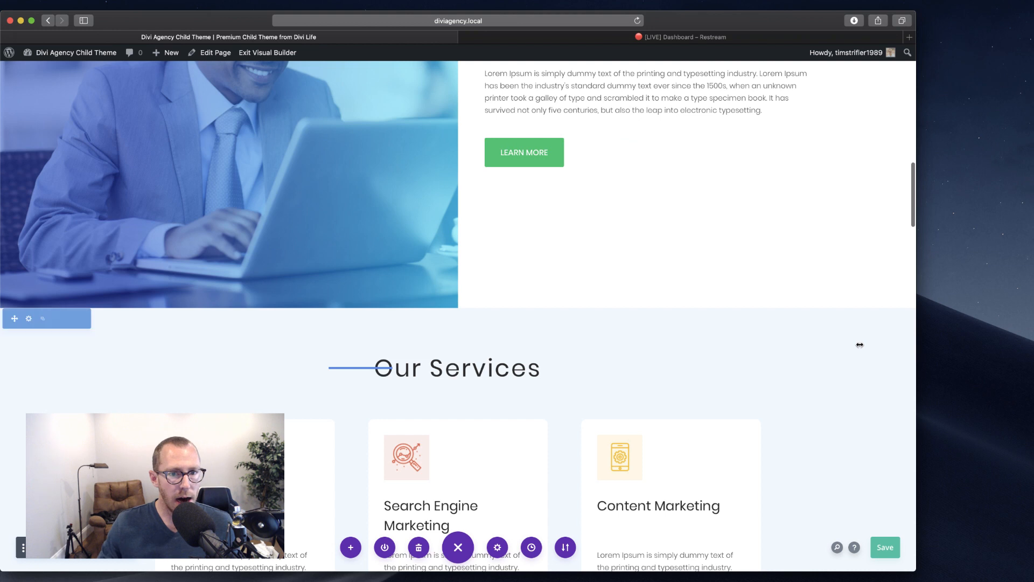
{"action": "scroll", "coordinate": [859, 342], "scroll_direction": "up", "scroll_amount": 10}
{"action": "mouse_move", "coordinate": [860, 344]}
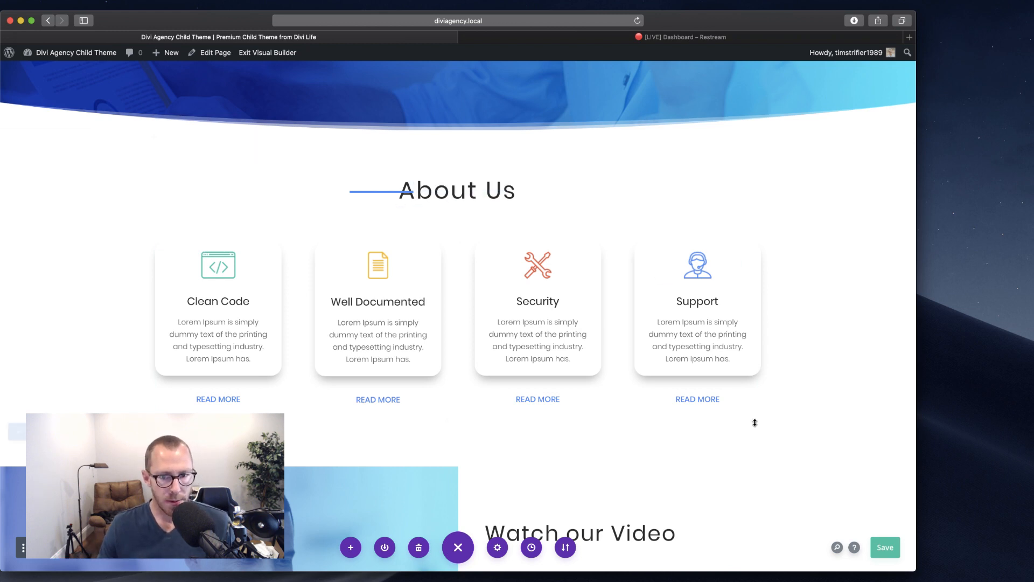
{"action": "scroll", "coordinate": [752, 422], "scroll_direction": "down", "scroll_amount": 10}
{"action": "scroll", "coordinate": [753, 422], "scroll_direction": "up", "scroll_amount": 8}
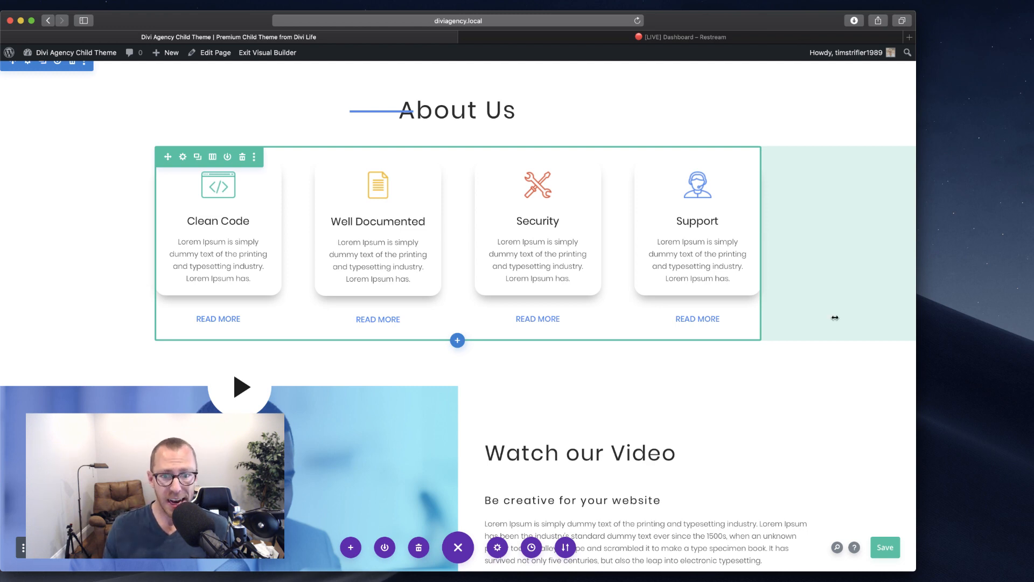
{"action": "scroll", "coordinate": [835, 349], "scroll_direction": "down", "scroll_amount": 15}
{"action": "scroll", "coordinate": [838, 350], "scroll_direction": "up", "scroll_amount": 10}
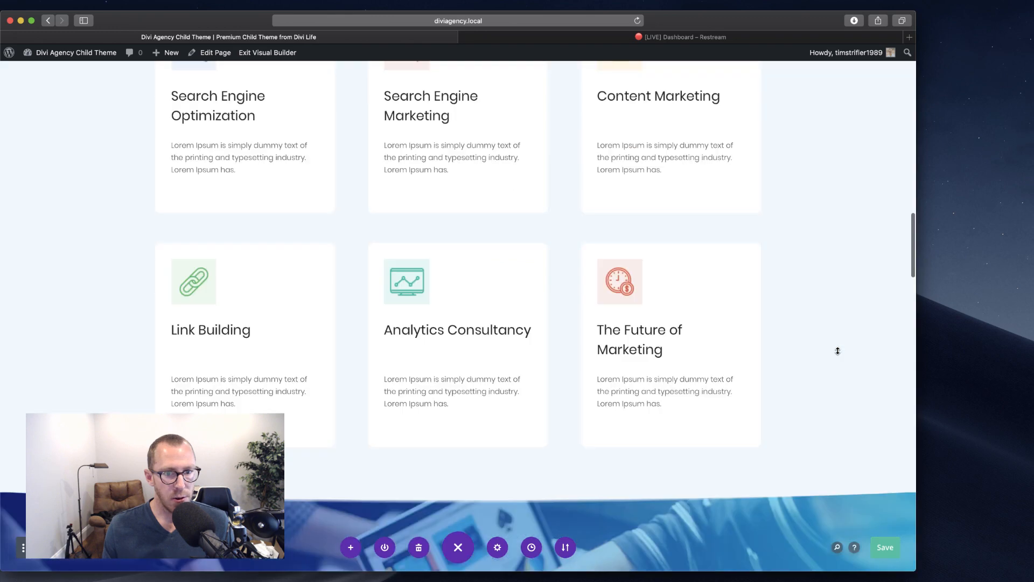
{"action": "scroll", "coordinate": [838, 351], "scroll_direction": "up", "scroll_amount": 5}
{"action": "scroll", "coordinate": [838, 351], "scroll_direction": "up", "scroll_amount": 2}
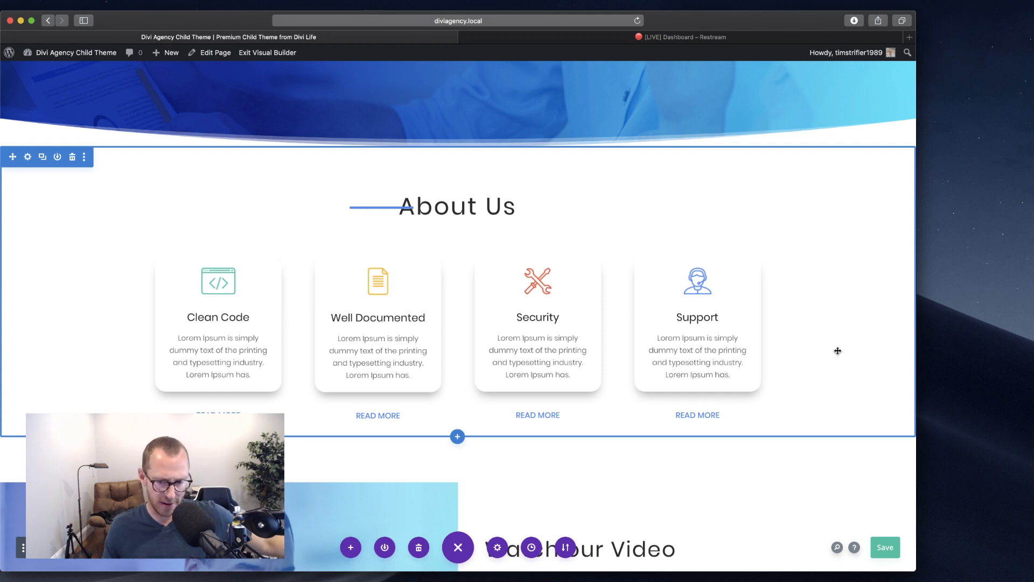
{"action": "scroll", "coordinate": [837, 350], "scroll_direction": "down", "scroll_amount": 5}
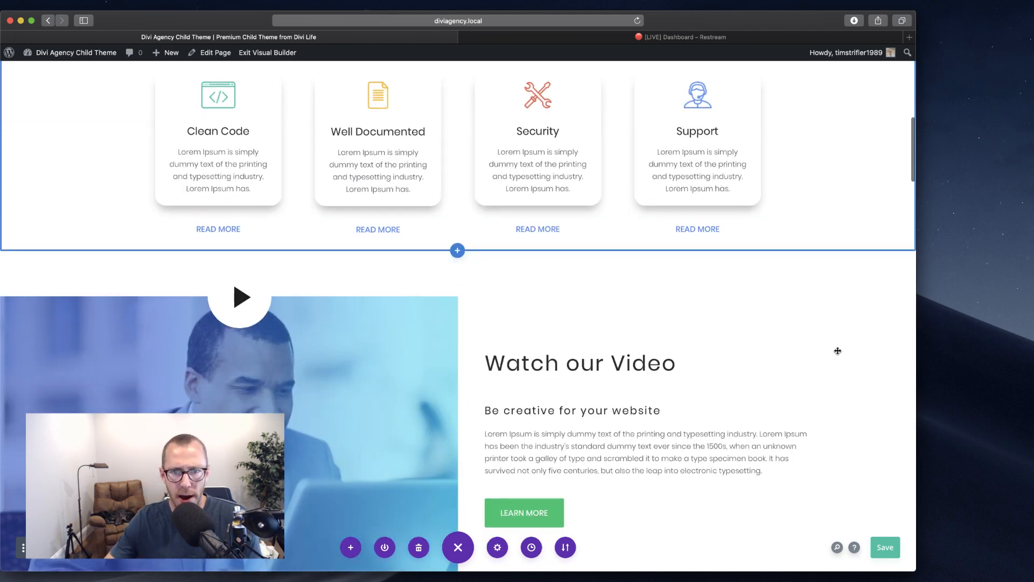
{"action": "scroll", "coordinate": [838, 351], "scroll_direction": "up", "scroll_amount": 3}
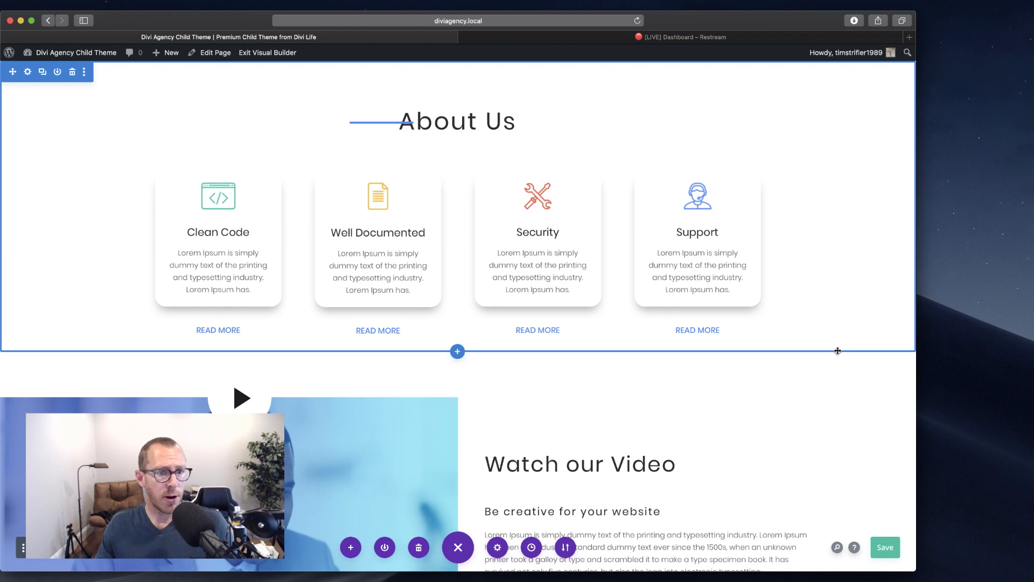
Step: Examine the green buttons throughout the page, including the header, video, pricing and free quote sections
{"action": "scroll", "coordinate": [563, 309], "scroll_direction": "up", "scroll_amount": 15}
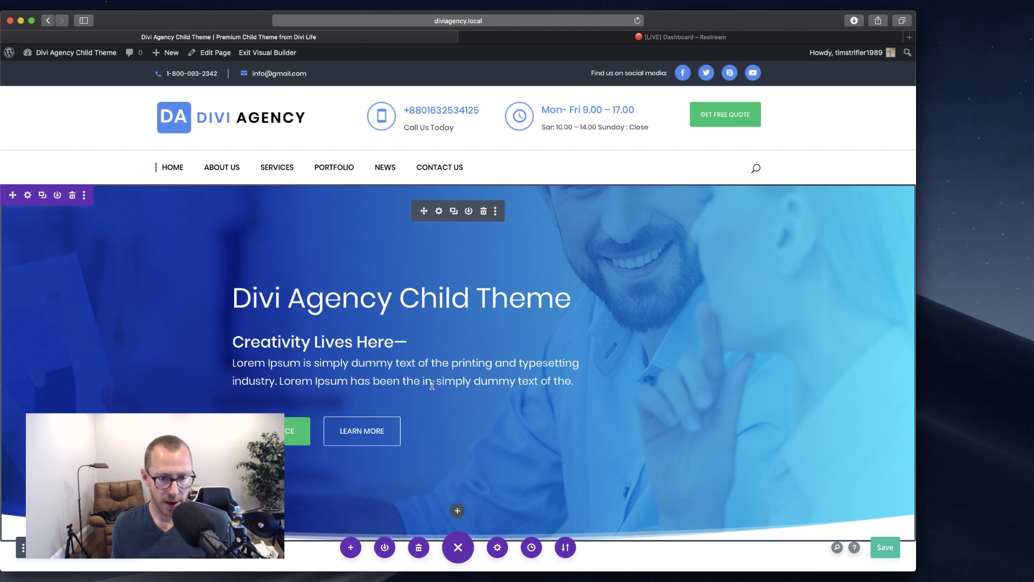
{"action": "scroll", "coordinate": [432, 384], "scroll_direction": "down", "scroll_amount": 10}
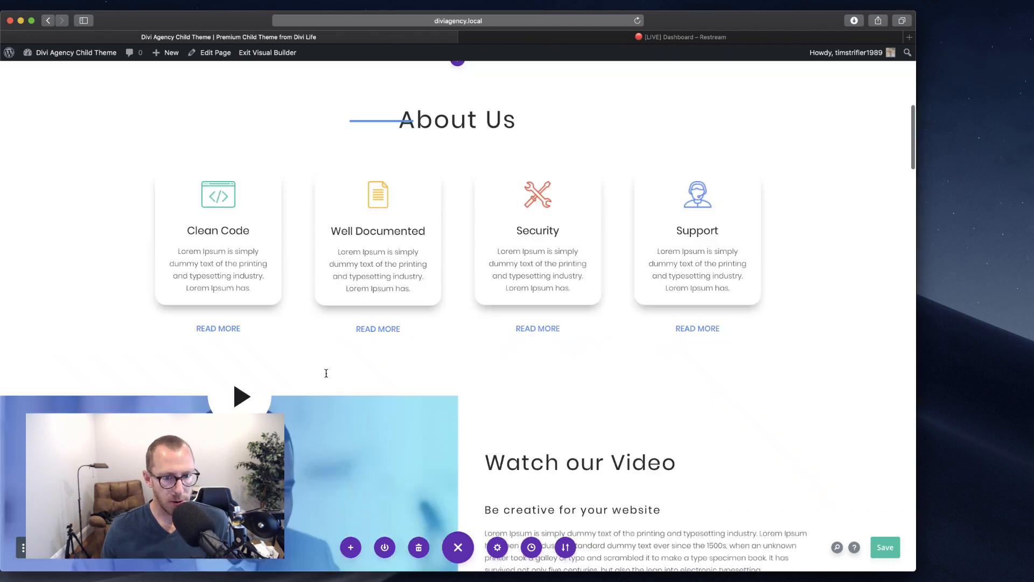
{"action": "scroll", "coordinate": [508, 305], "scroll_direction": "up", "scroll_amount": 3}
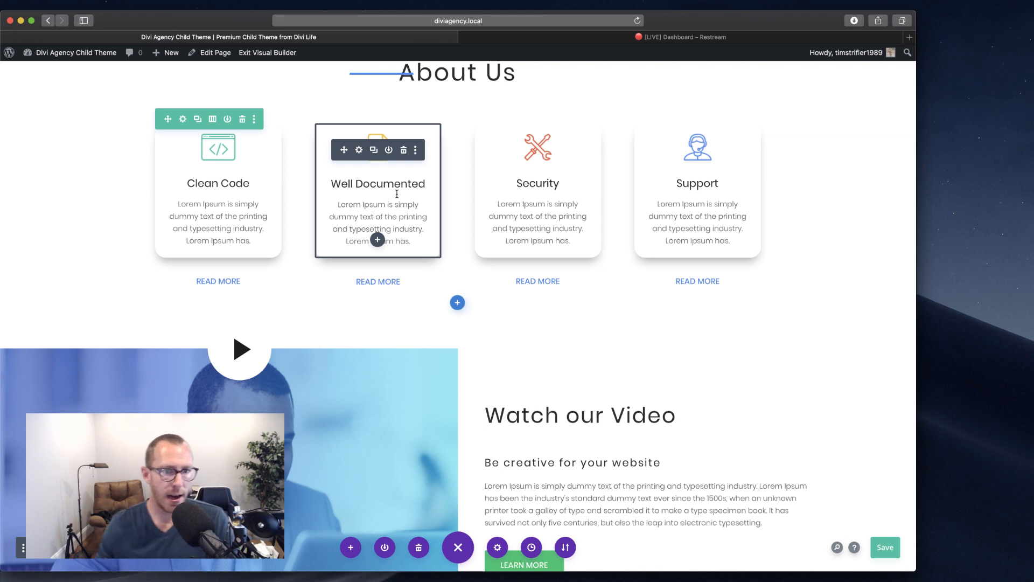
{"action": "scroll", "coordinate": [397, 194], "scroll_direction": "up", "scroll_amount": 8}
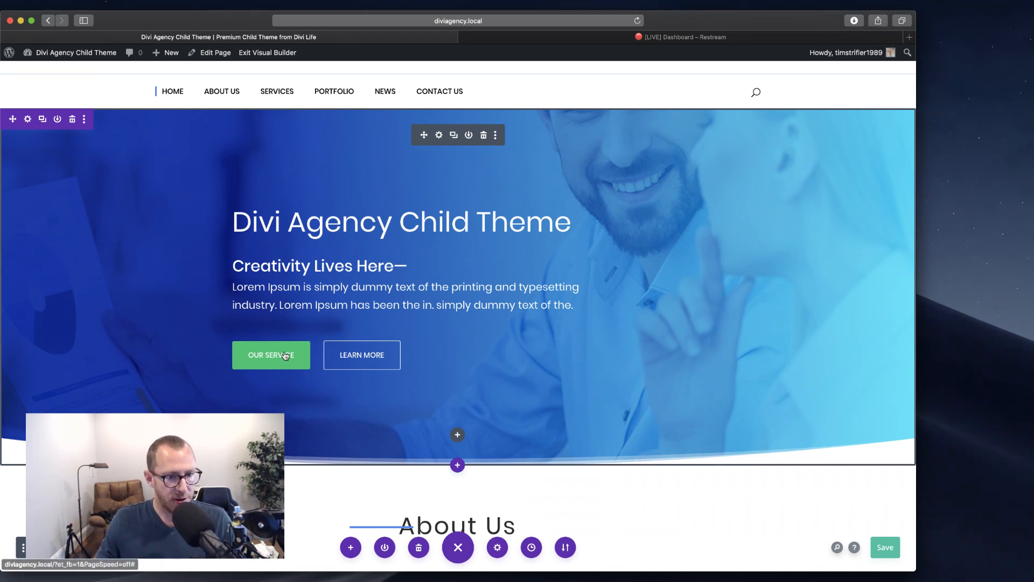
{"action": "scroll", "coordinate": [245, 352], "scroll_direction": "down", "scroll_amount": 12}
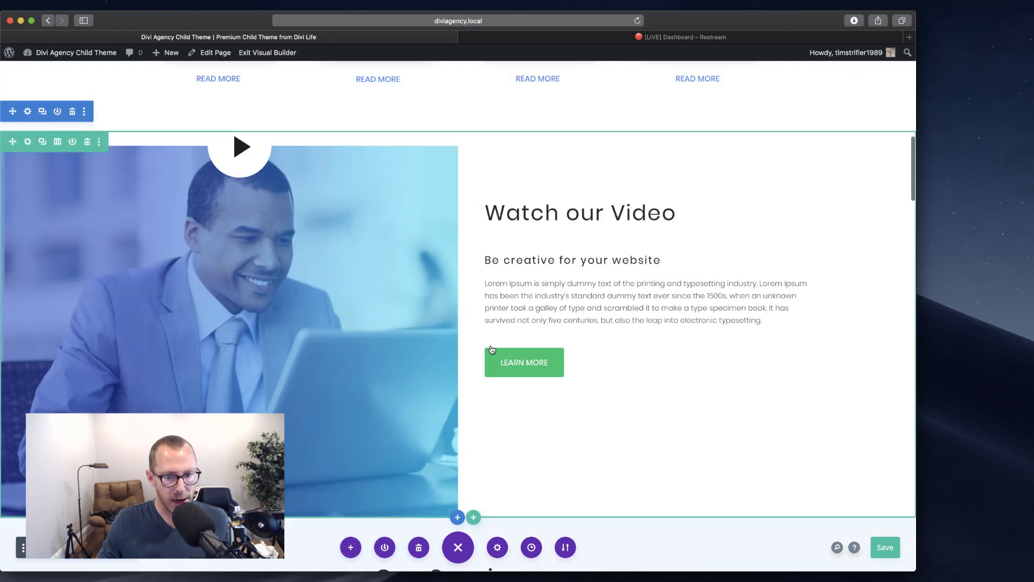
{"action": "scroll", "coordinate": [505, 357], "scroll_direction": "down", "scroll_amount": 10}
{"action": "scroll", "coordinate": [505, 357], "scroll_direction": "down", "scroll_amount": 15}
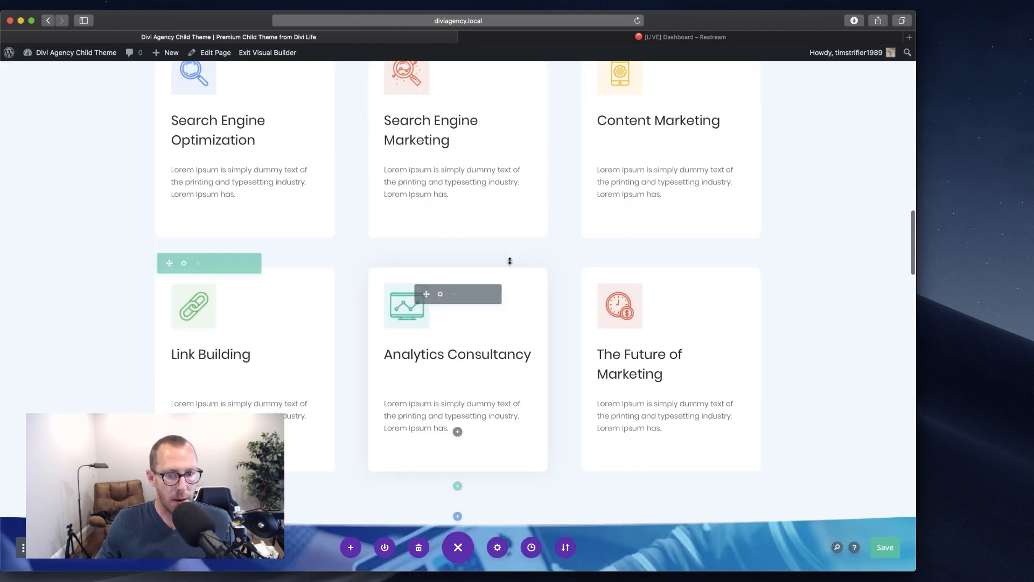
{"action": "scroll", "coordinate": [487, 410], "scroll_direction": "down", "scroll_amount": 10}
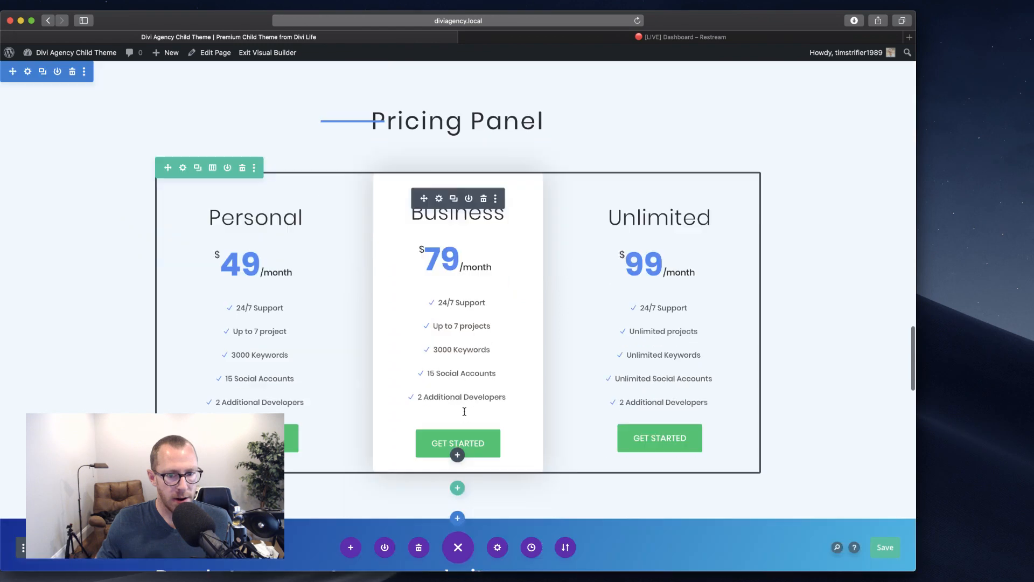
{"action": "scroll", "coordinate": [637, 436], "scroll_direction": "down", "scroll_amount": 2}
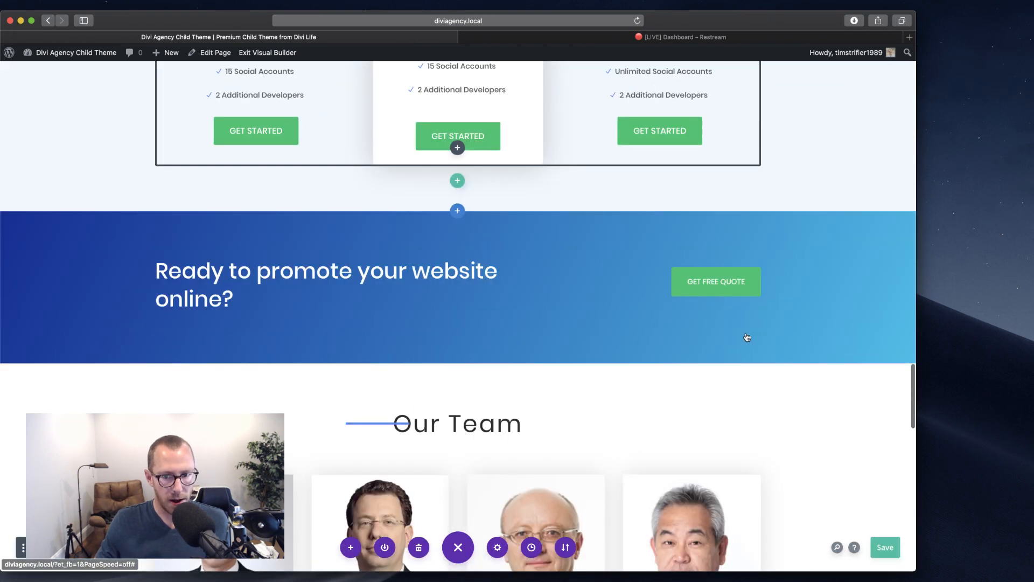
{"action": "scroll", "coordinate": [700, 283], "scroll_direction": "down", "scroll_amount": 12}
{"action": "scroll", "coordinate": [713, 286], "scroll_direction": "down", "scroll_amount": 8}
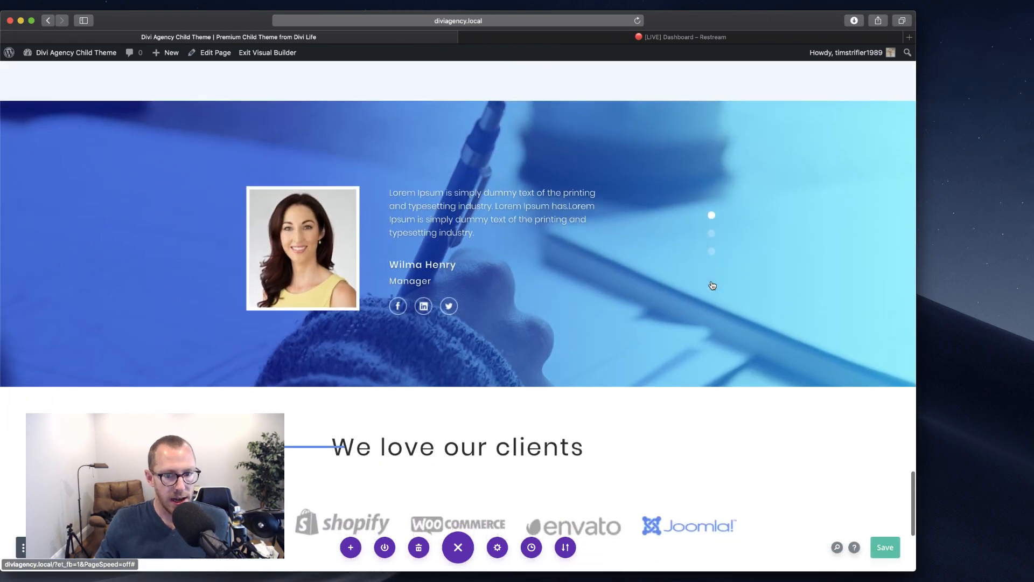
{"action": "scroll", "coordinate": [712, 285], "scroll_direction": "up", "scroll_amount": 20}
{"action": "scroll", "coordinate": [712, 285], "scroll_direction": "up", "scroll_amount": 15}
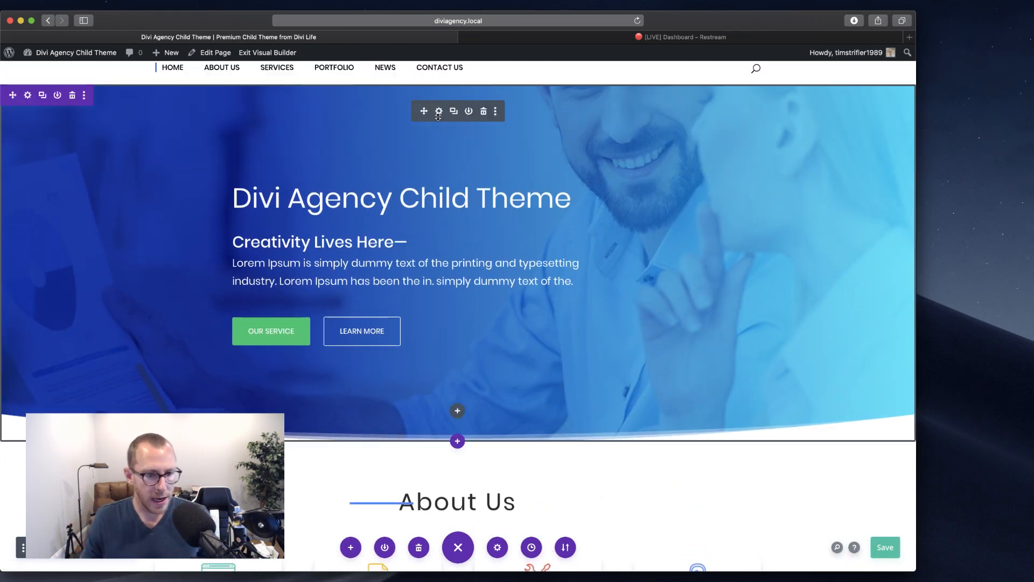
Step: Open the fullwidth header's design settings at Button One's background color, with the settings window moved clear of the header text
{"action": "left_click", "coordinate": [439, 114]}
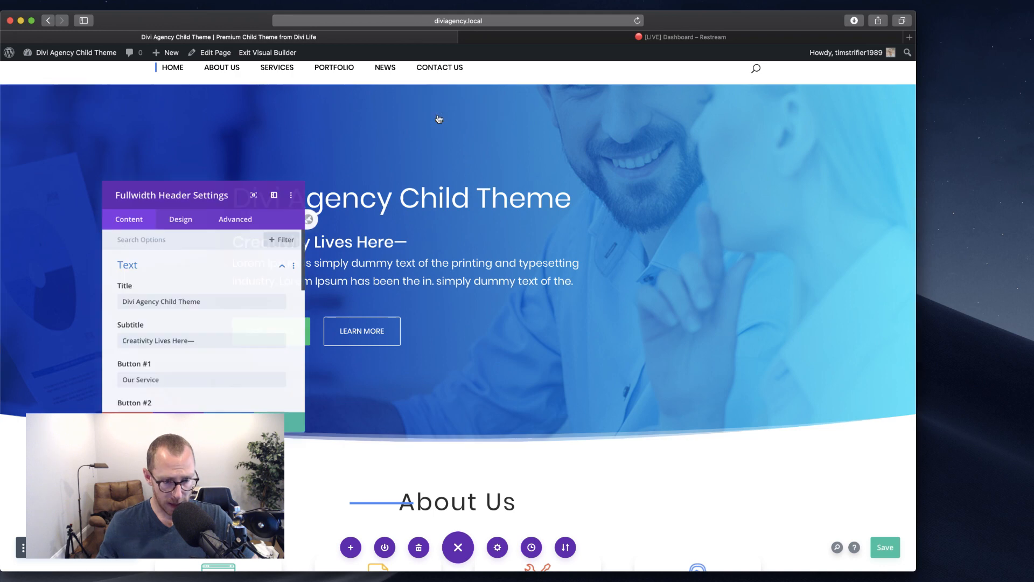
{"action": "left_click_drag", "start_coordinate": [202, 193], "coordinate": [718, 127]}
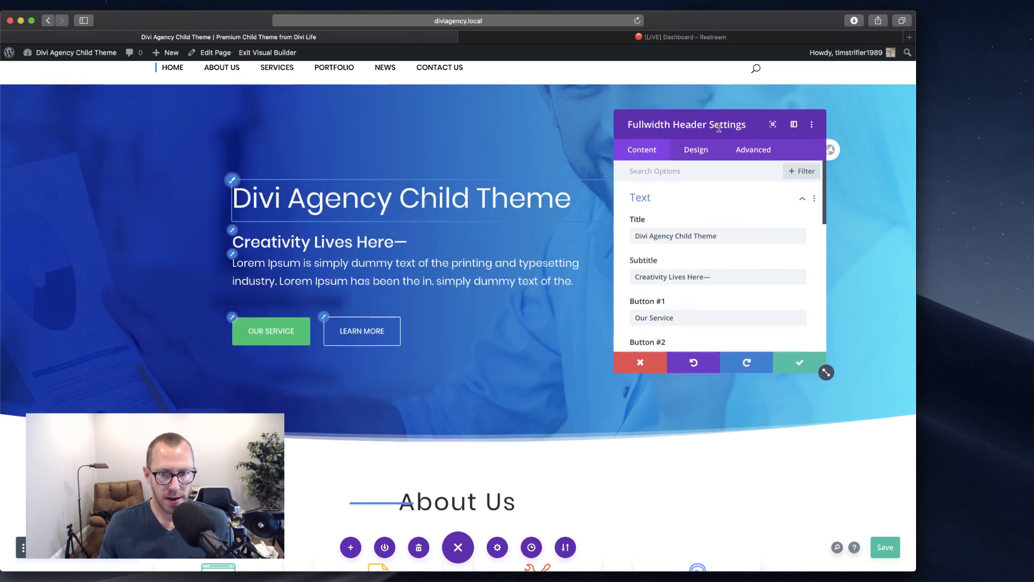
{"action": "left_click", "coordinate": [696, 150]}
{"action": "scroll", "coordinate": [736, 302], "scroll_direction": "down", "scroll_amount": 5}
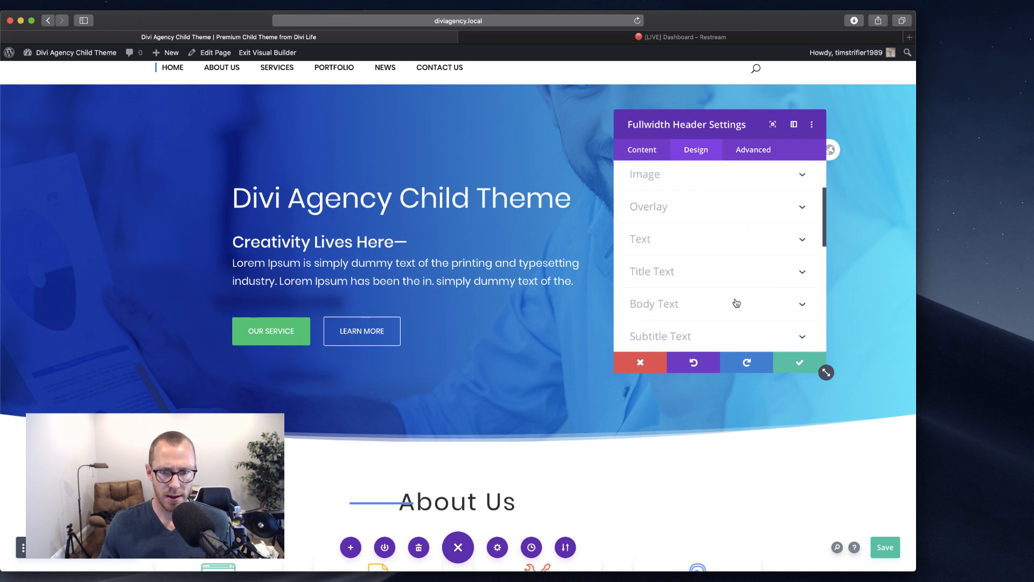
{"action": "left_click", "coordinate": [677, 251]}
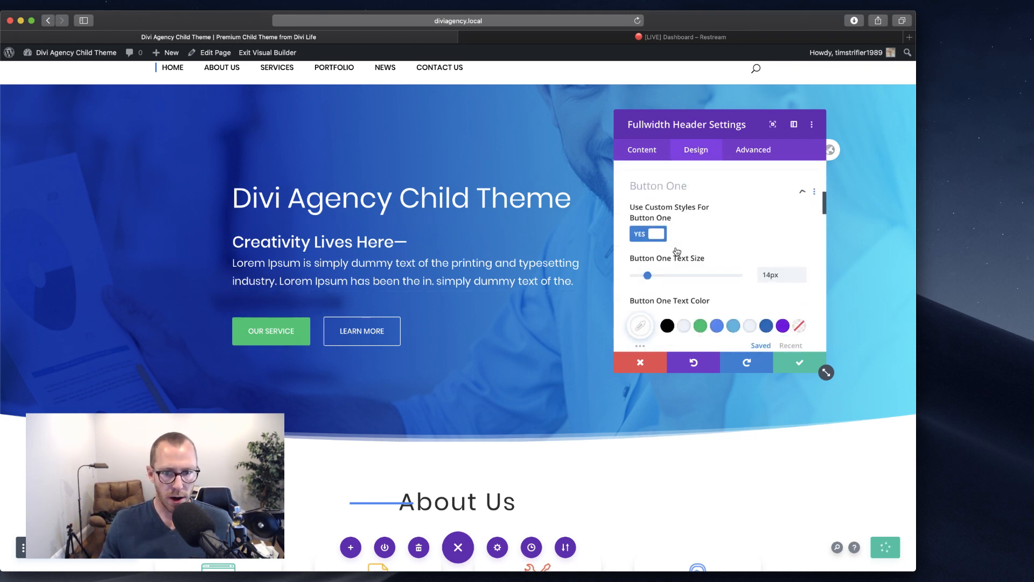
{"action": "scroll", "coordinate": [802, 230], "scroll_direction": "down", "scroll_amount": 3}
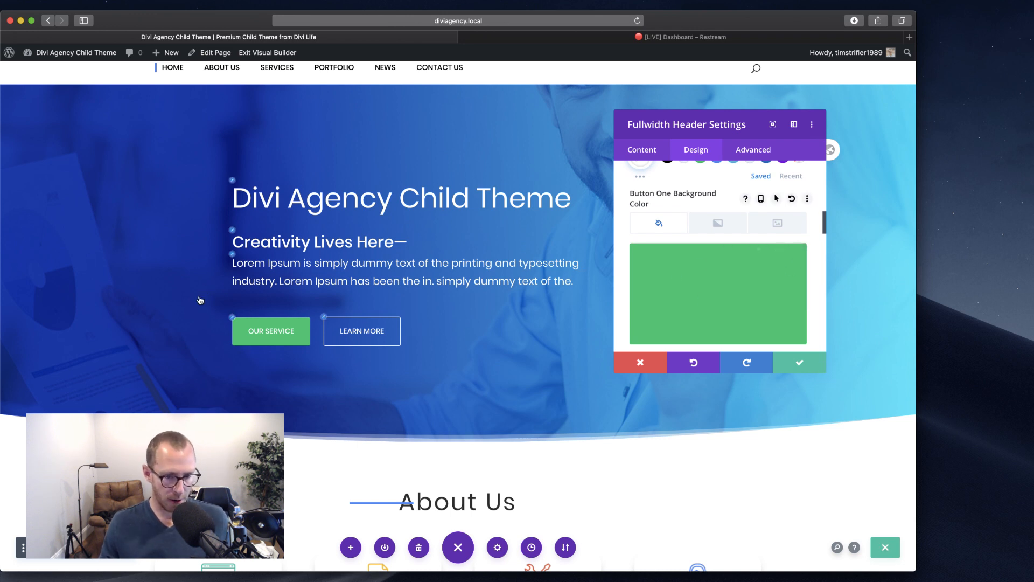
Step: Start a Find & Replace of Button One's background color #02c873 with #02cebd as the replacement color
{"action": "right_click", "coordinate": [690, 268]}
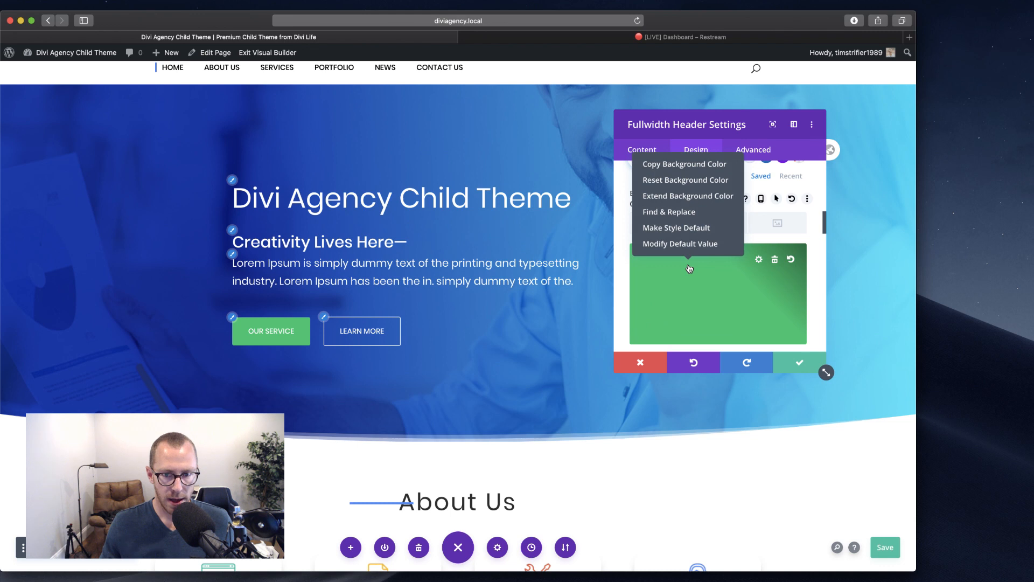
{"action": "left_click", "coordinate": [673, 213]}
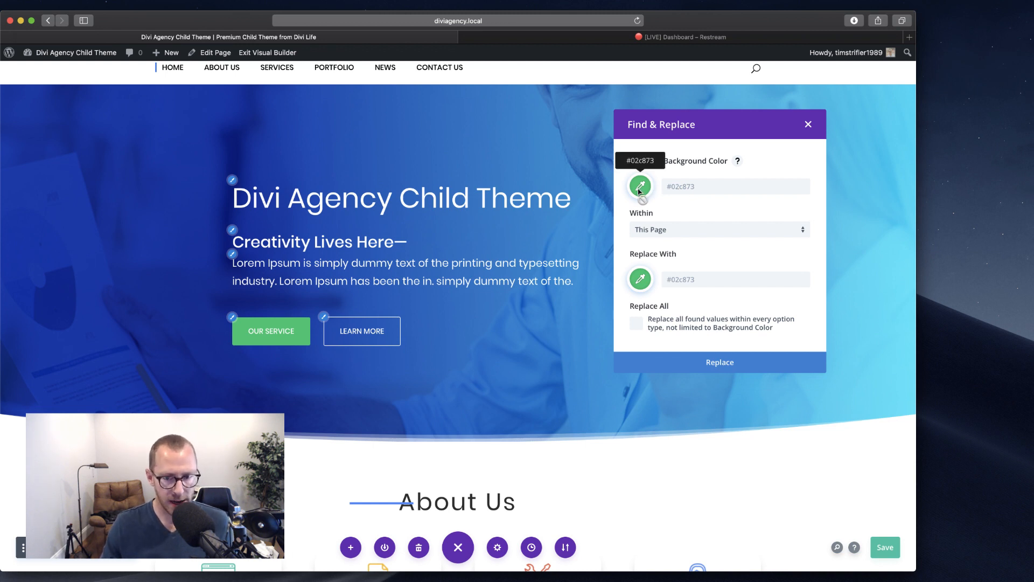
{"action": "left_click", "coordinate": [641, 279]}
{"action": "scroll", "coordinate": [760, 244], "scroll_direction": "down", "scroll_amount": 3}
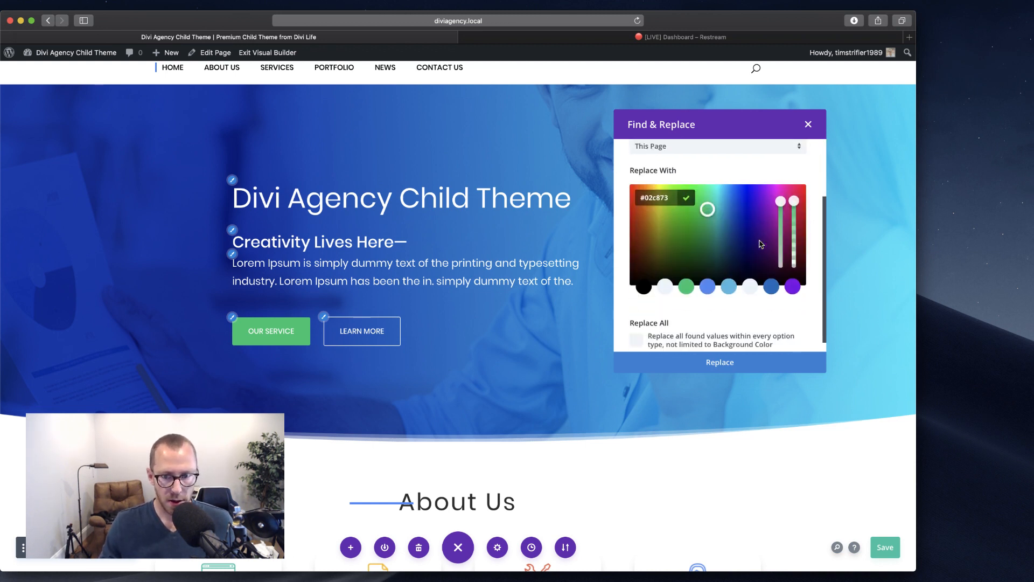
{"action": "left_click_drag", "start_coordinate": [708, 210], "coordinate": [717, 206]}
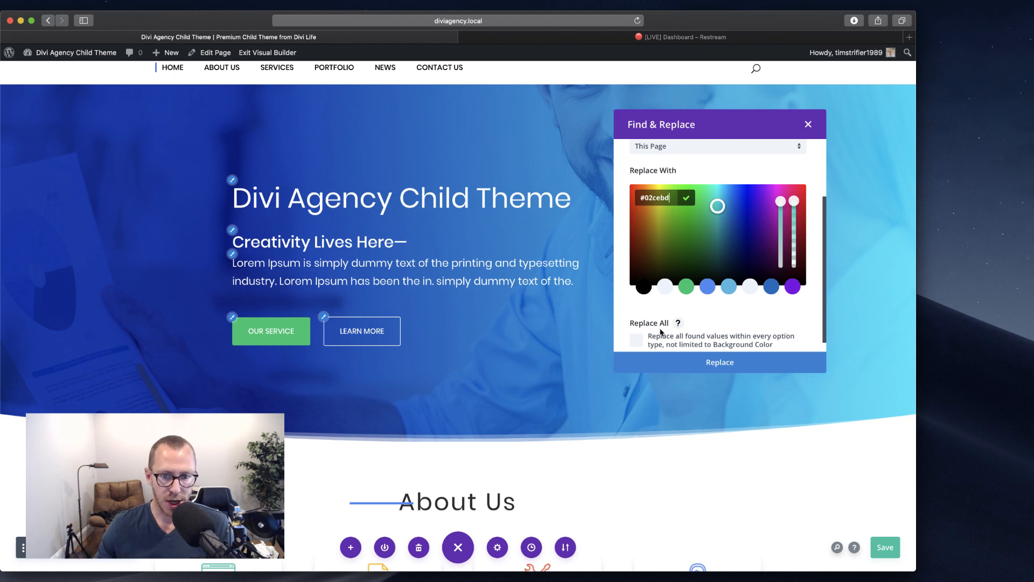
Step: Run the background color replacement within this page and save the fullwidth header's settings
{"action": "scroll", "coordinate": [687, 329], "scroll_direction": "down", "scroll_amount": 1}
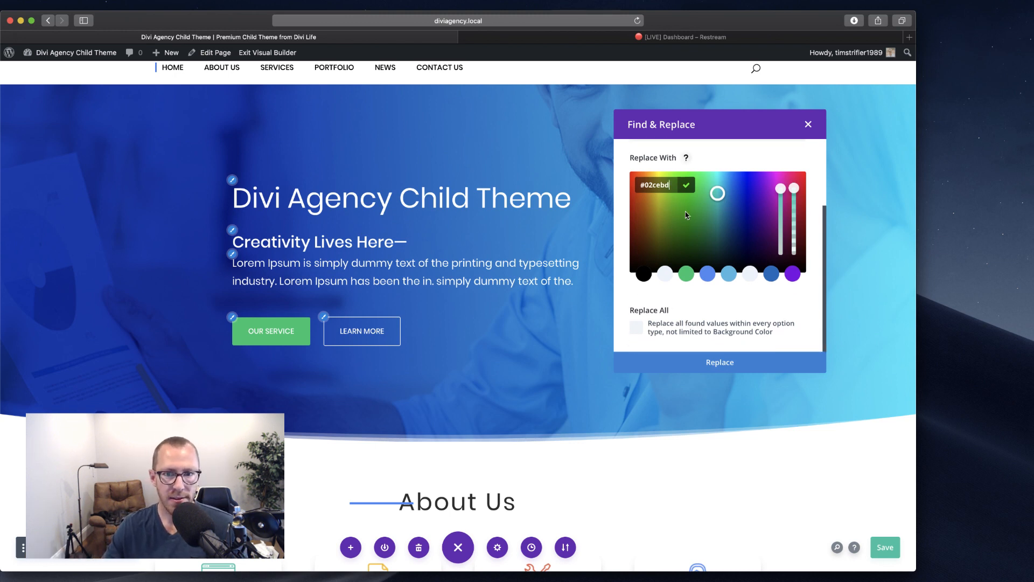
{"action": "scroll", "coordinate": [716, 240], "scroll_direction": "up", "scroll_amount": 3}
{"action": "scroll", "coordinate": [717, 240], "scroll_direction": "up", "scroll_amount": 1}
{"action": "scroll", "coordinate": [686, 205], "scroll_direction": "down", "scroll_amount": 4}
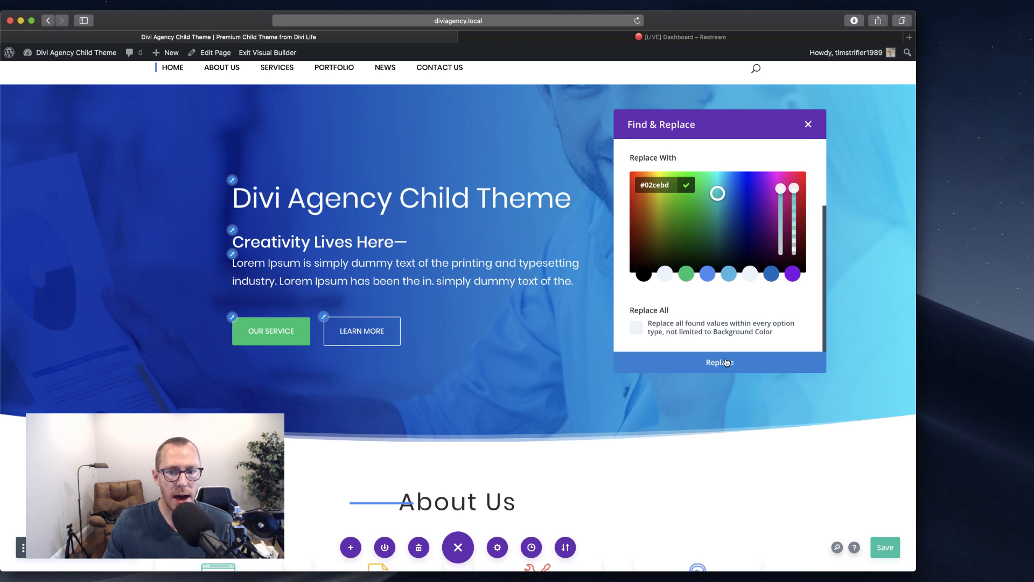
{"action": "left_click", "coordinate": [725, 362]}
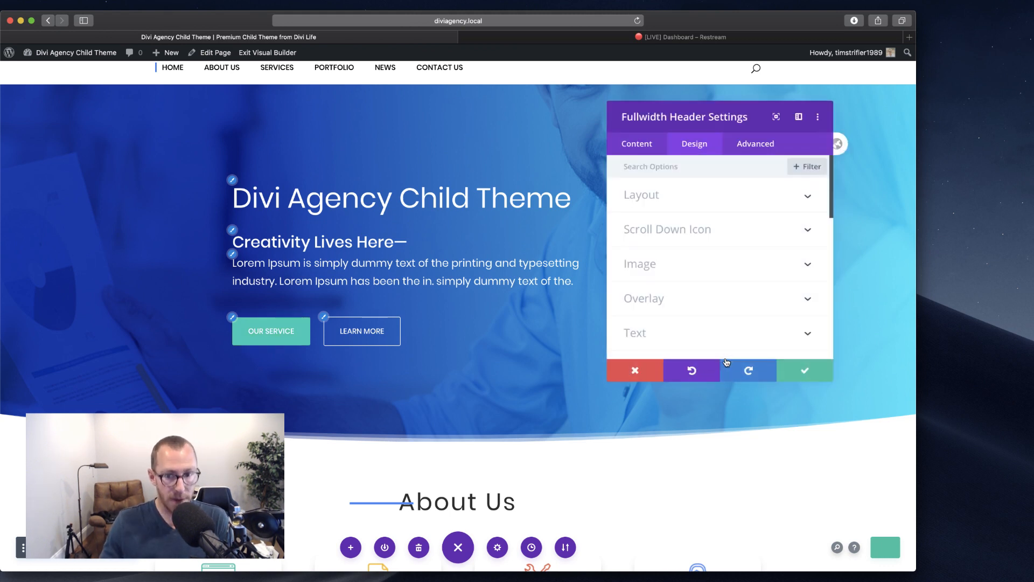
{"action": "left_click", "coordinate": [800, 362]}
Step: Examine the button colors throughout the page, including the video, pricing and free quote sections down to the footer
{"action": "scroll", "coordinate": [768, 428], "scroll_direction": "down", "scroll_amount": 4}
{"action": "scroll", "coordinate": [768, 428], "scroll_direction": "down", "scroll_amount": 7}
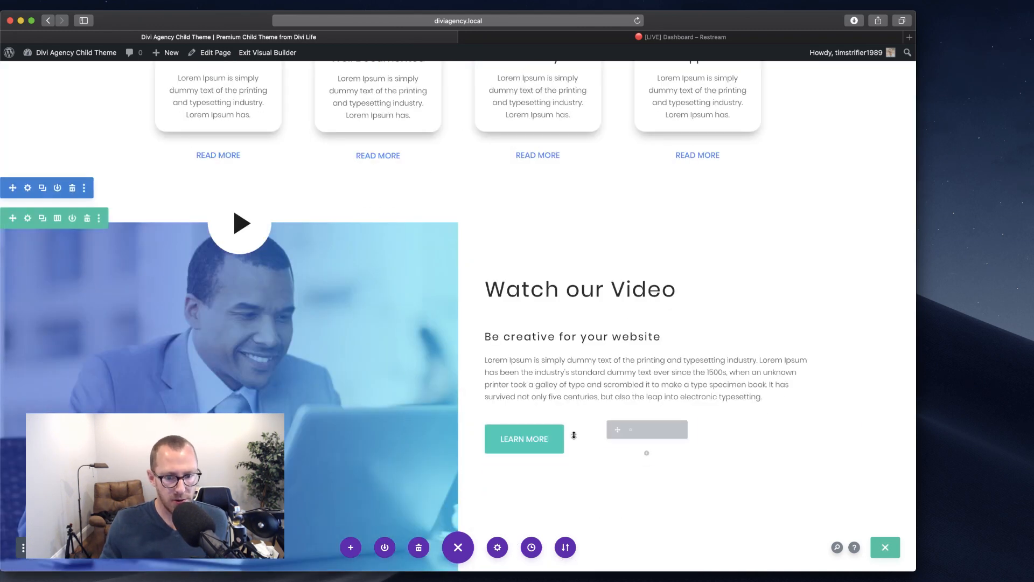
{"action": "scroll", "coordinate": [646, 447], "scroll_direction": "down", "scroll_amount": 7}
{"action": "scroll", "coordinate": [550, 443], "scroll_direction": "down", "scroll_amount": 15}
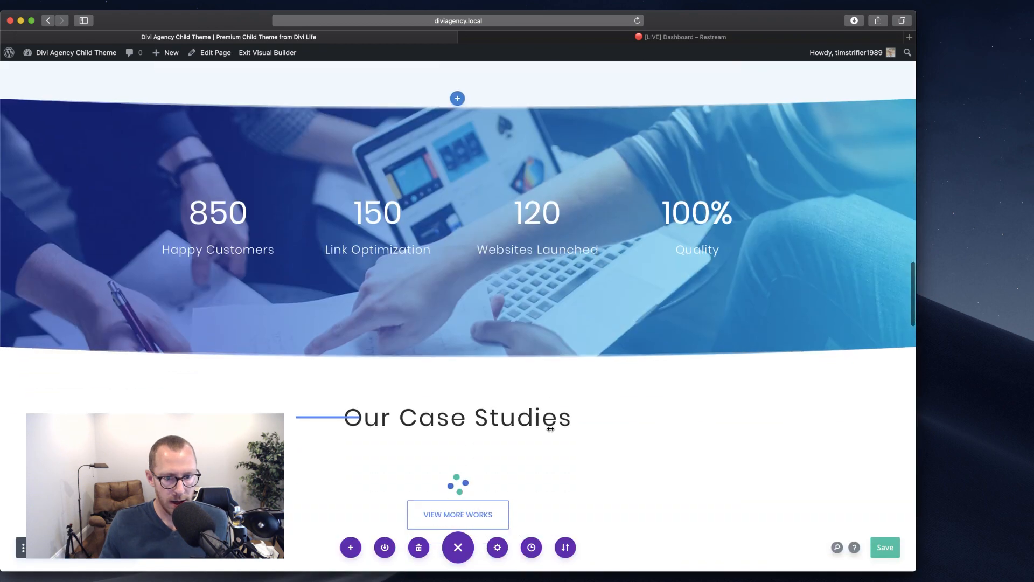
{"action": "scroll", "coordinate": [523, 399], "scroll_direction": "down", "scroll_amount": 2}
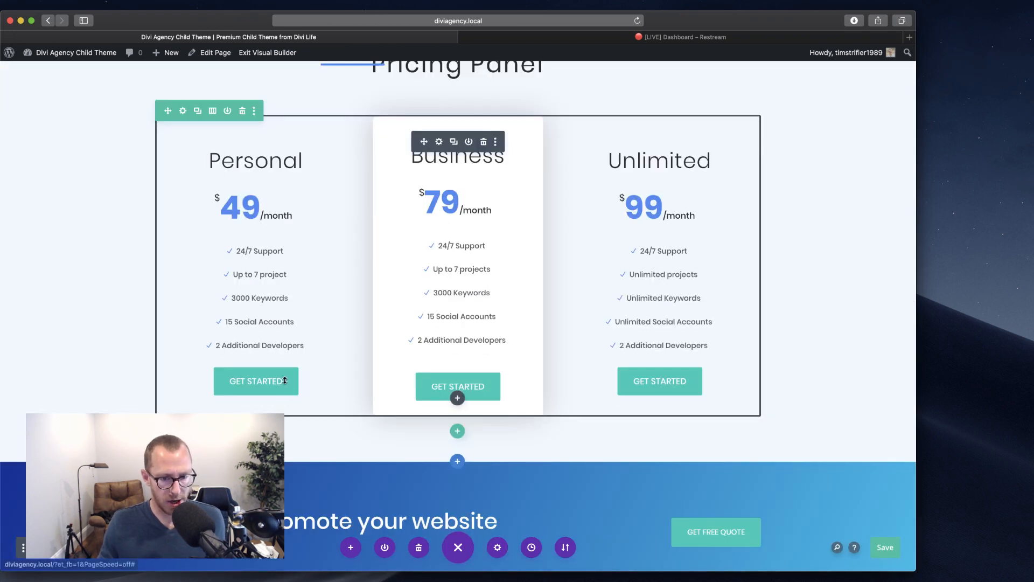
{"action": "scroll", "coordinate": [668, 383], "scroll_direction": "down", "scroll_amount": 3}
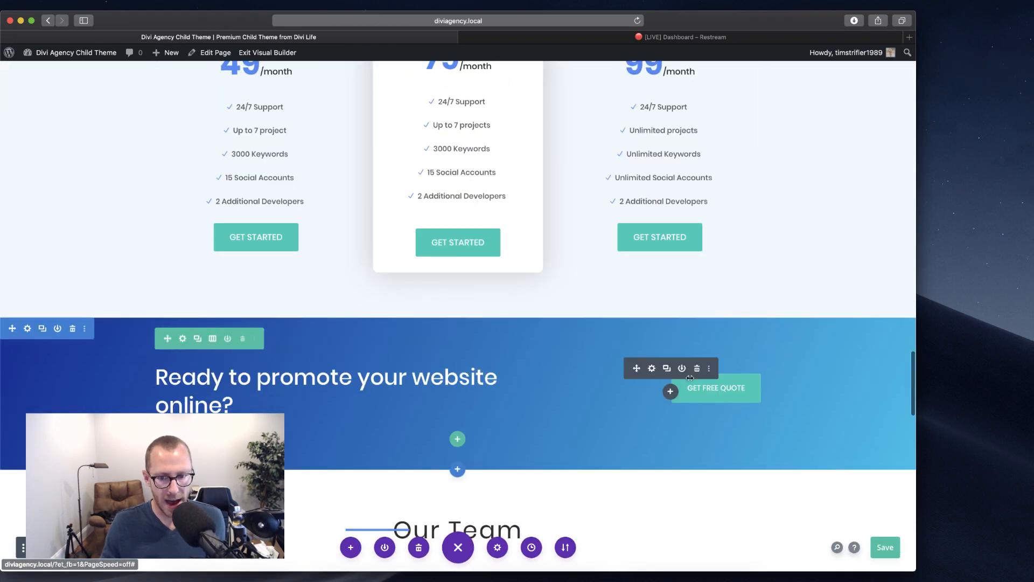
{"action": "scroll", "coordinate": [701, 464], "scroll_direction": "down", "scroll_amount": 8}
{"action": "scroll", "coordinate": [702, 459], "scroll_direction": "down", "scroll_amount": 12}
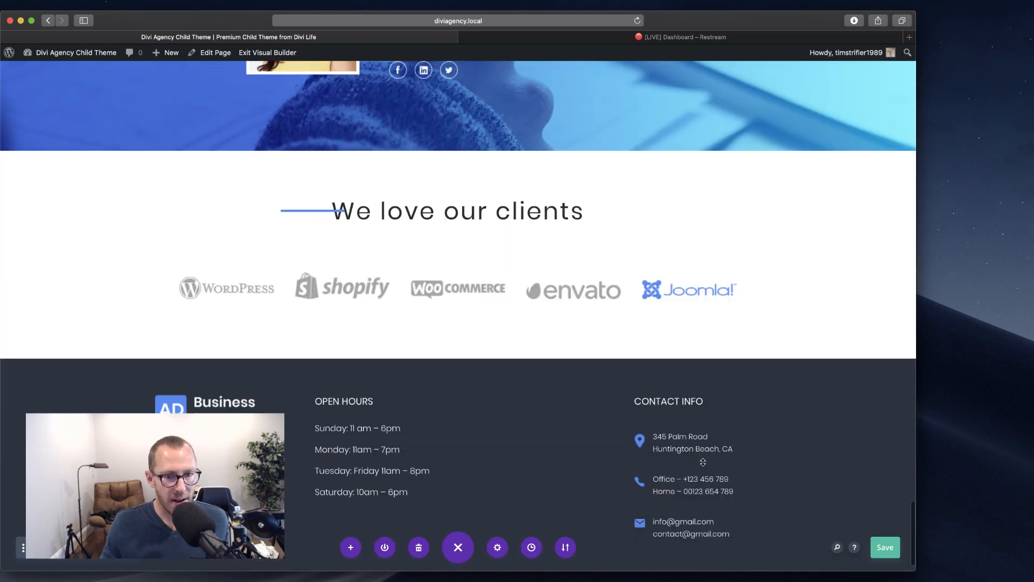
{"action": "scroll", "coordinate": [719, 280], "scroll_direction": "up", "scroll_amount": 4}
{"action": "scroll", "coordinate": [718, 280], "scroll_direction": "up", "scroll_amount": 20}
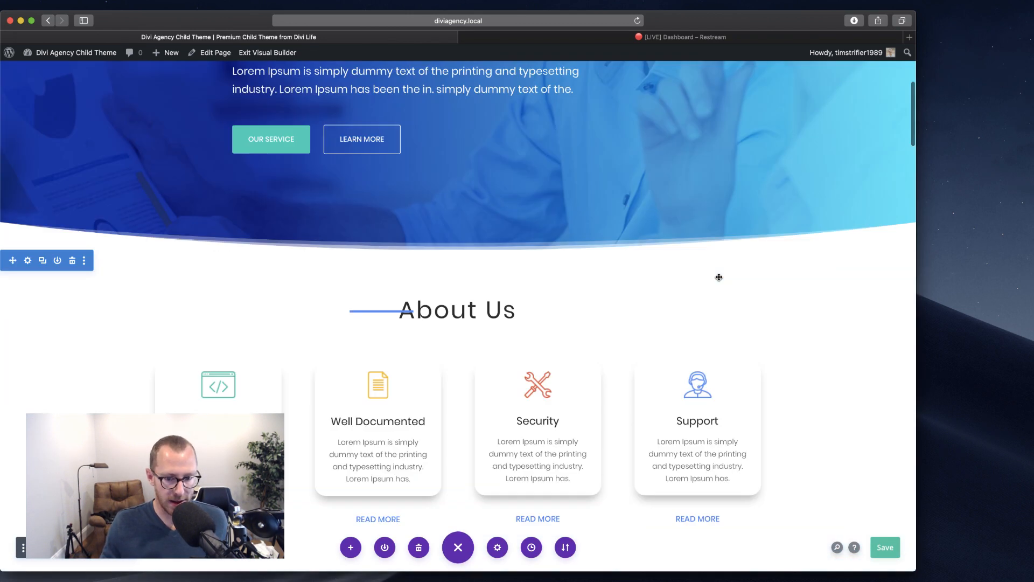
Step: Revert the page to the Extend Styles Blurb state in the editing history, undoing the color replacement
{"action": "left_click", "coordinate": [532, 547]}
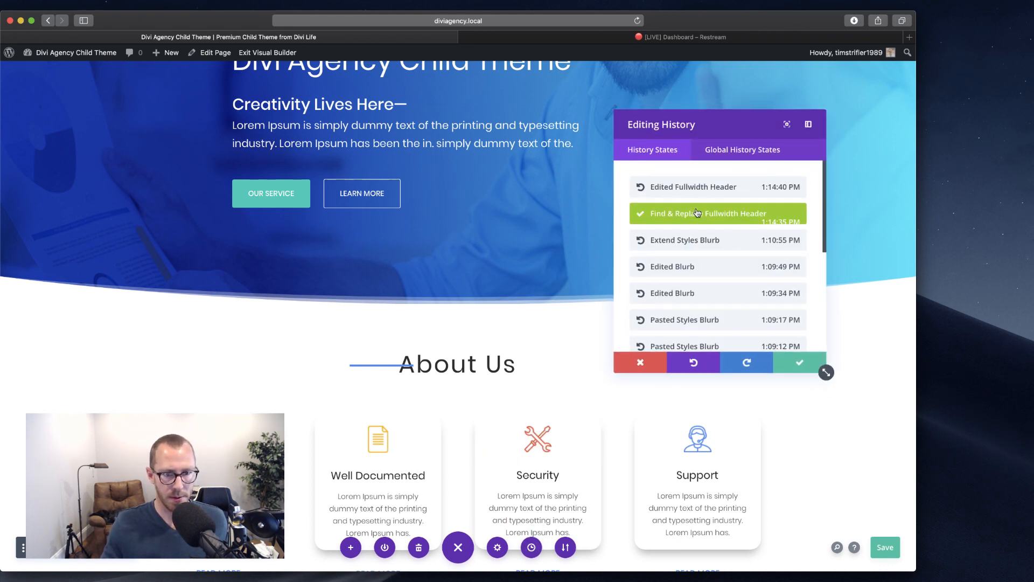
{"action": "left_click", "coordinate": [697, 240]}
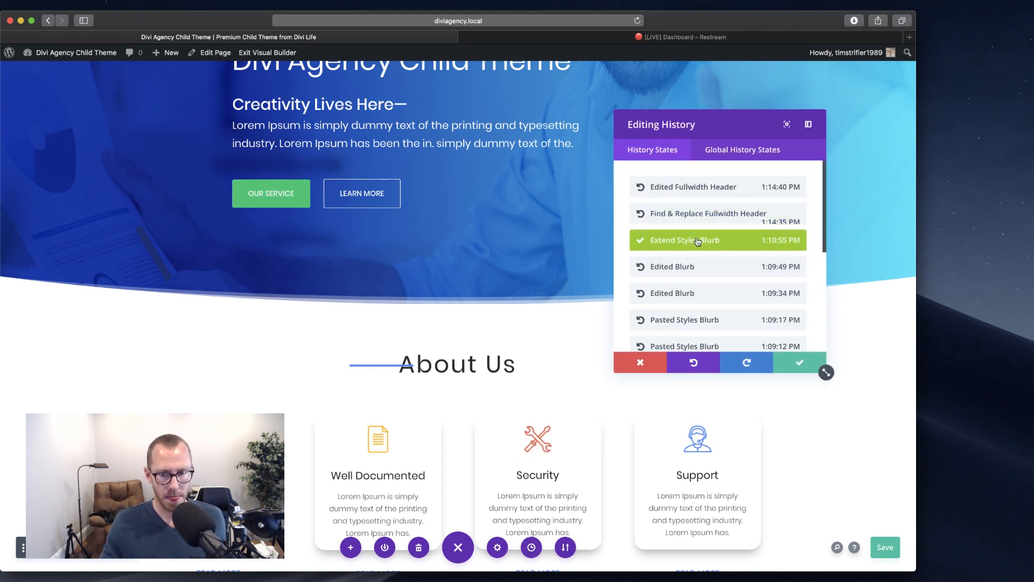
{"action": "left_click", "coordinate": [802, 361]}
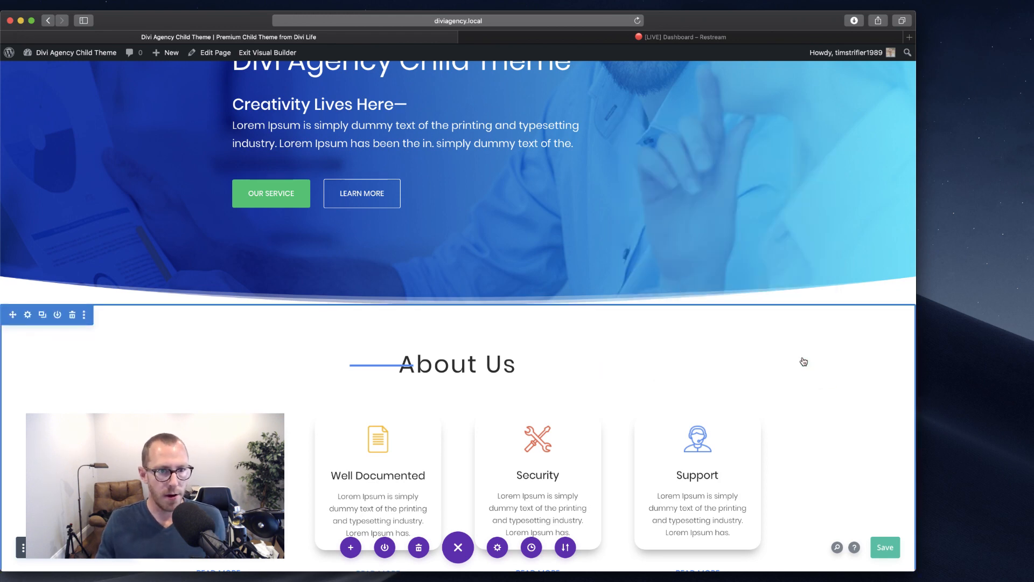
Step: Open the Title Text design settings of the fullwidth header module
{"action": "scroll", "coordinate": [803, 360], "scroll_direction": "up", "scroll_amount": 3}
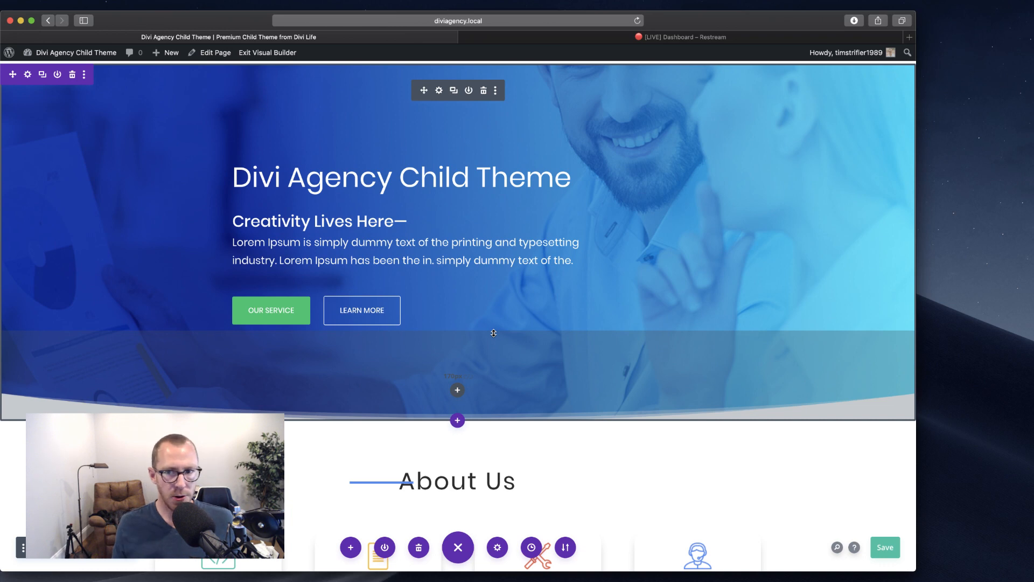
{"action": "scroll", "coordinate": [493, 333], "scroll_direction": "up", "scroll_amount": 3}
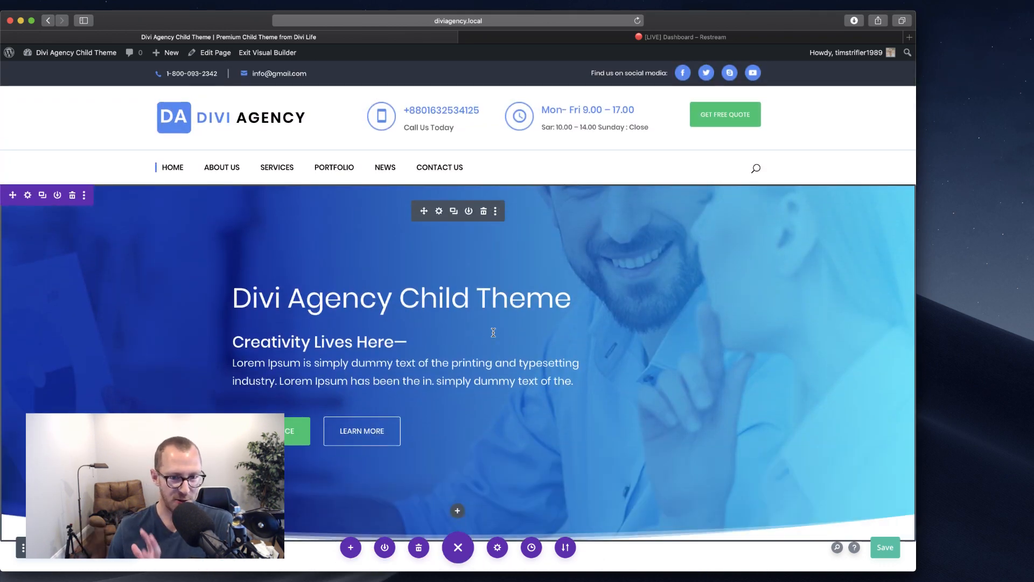
{"action": "left_click", "coordinate": [439, 211]}
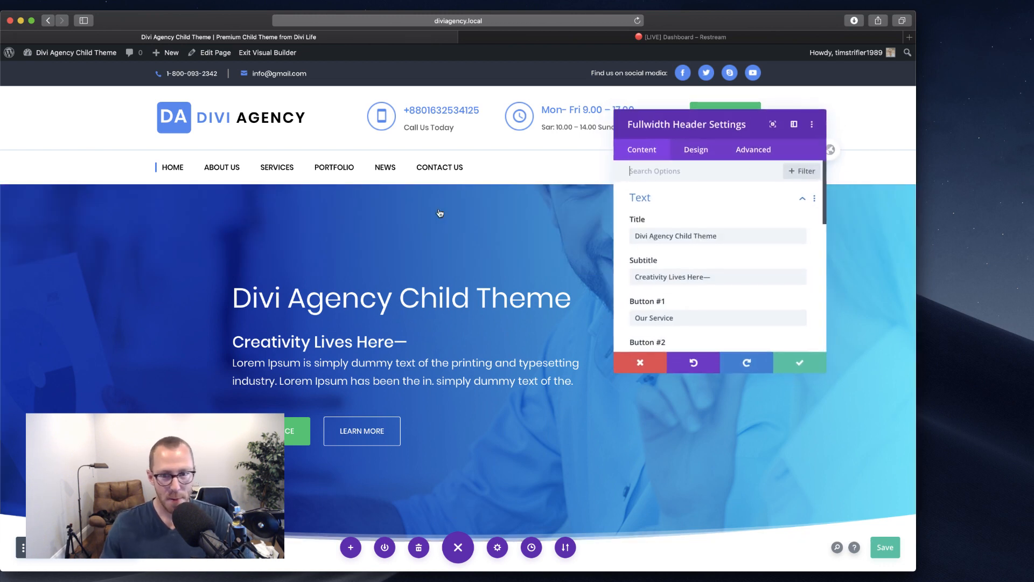
{"action": "left_click", "coordinate": [697, 154]}
{"action": "scroll", "coordinate": [698, 281], "scroll_direction": "down", "scroll_amount": 3}
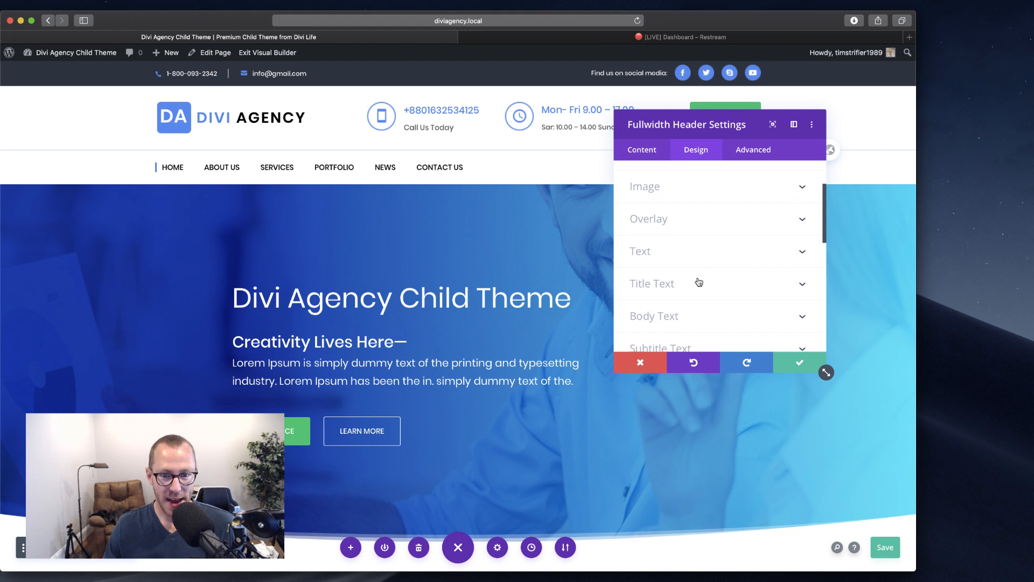
{"action": "scroll", "coordinate": [699, 281], "scroll_direction": "down", "scroll_amount": 2}
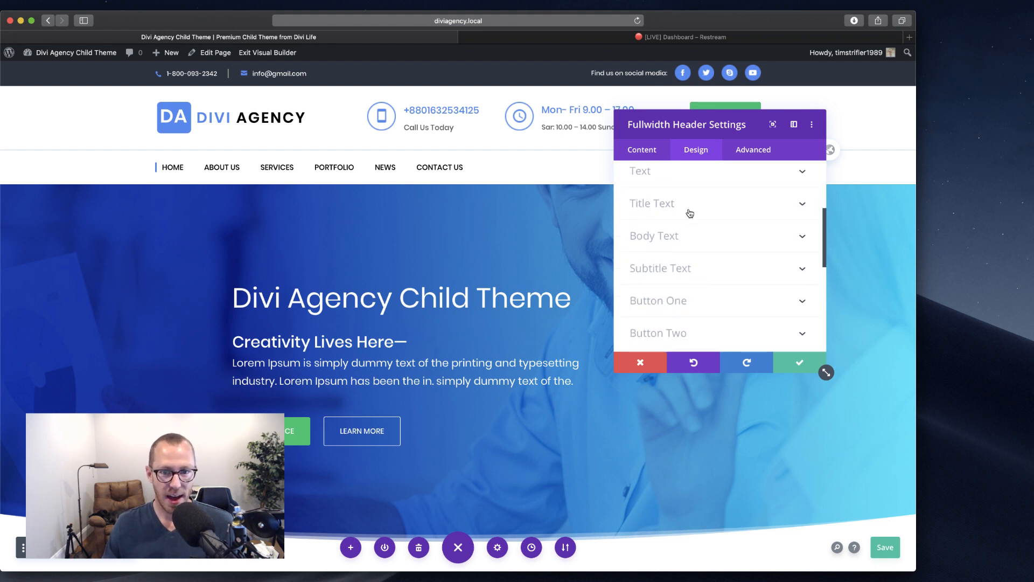
{"action": "left_click", "coordinate": [689, 208]}
Step: Look through the title text options from text shadow back to the title font, and save the page
{"action": "scroll", "coordinate": [756, 305], "scroll_direction": "down", "scroll_amount": 6}
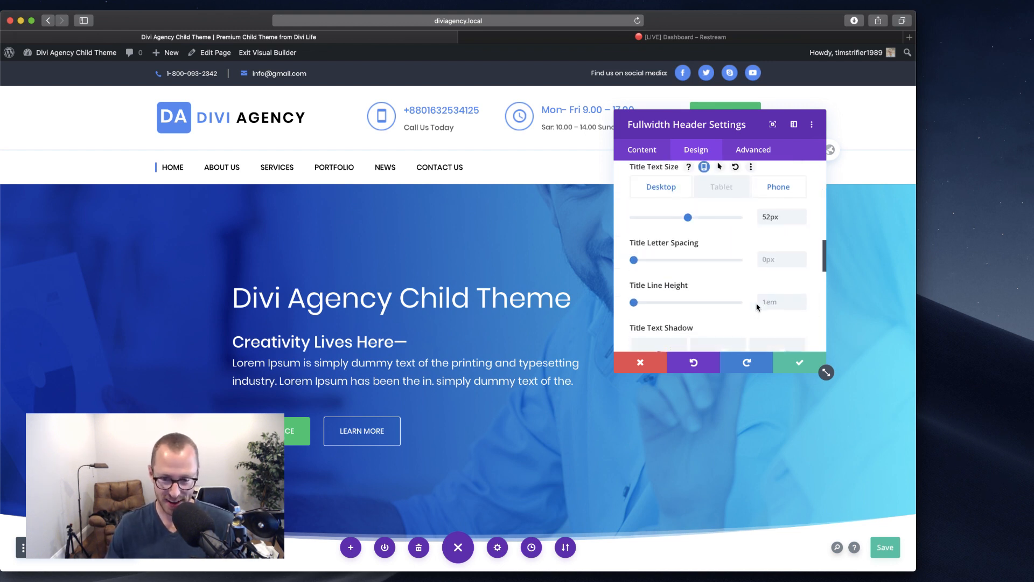
{"action": "scroll", "coordinate": [757, 308], "scroll_direction": "down", "scroll_amount": 3}
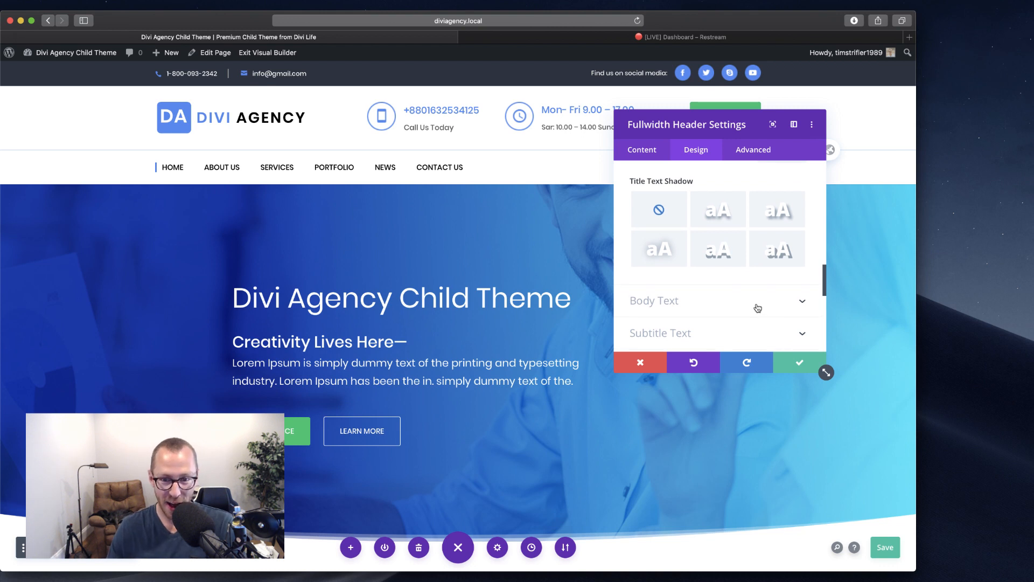
{"action": "scroll", "coordinate": [757, 308], "scroll_direction": "down", "scroll_amount": 2}
{"action": "scroll", "coordinate": [757, 307], "scroll_direction": "up", "scroll_amount": 5}
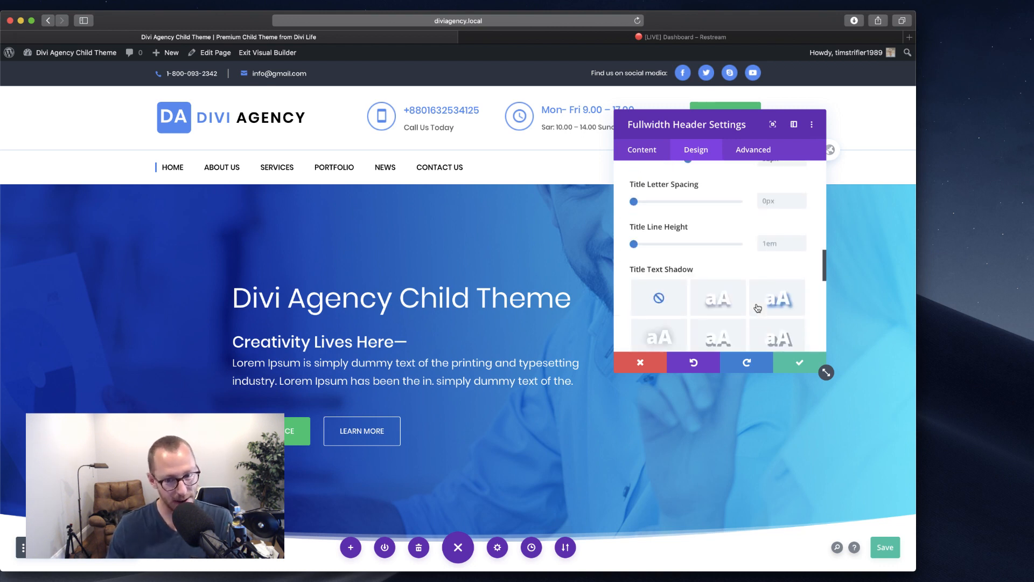
{"action": "scroll", "coordinate": [757, 308], "scroll_direction": "up", "scroll_amount": 6}
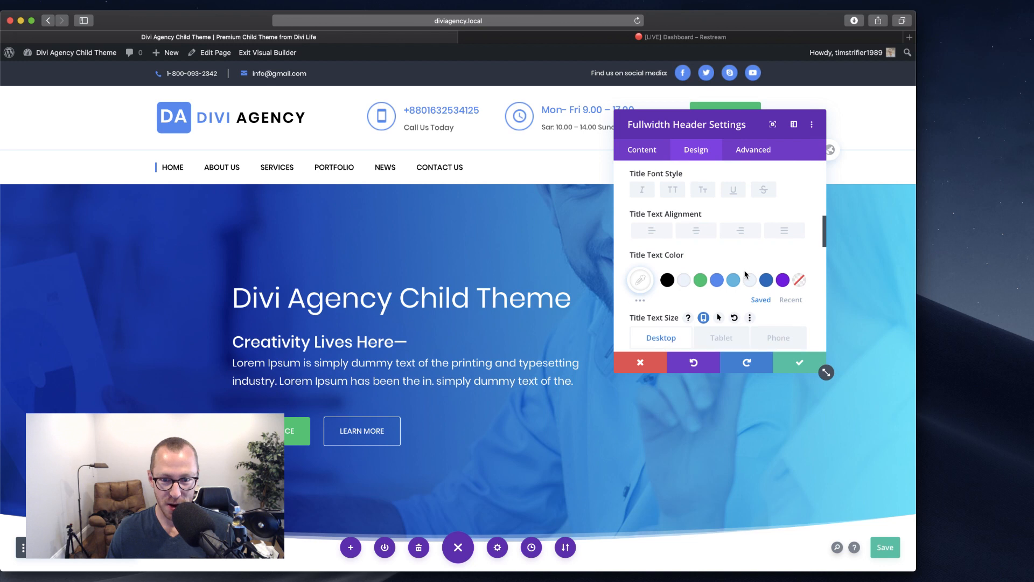
{"action": "scroll", "coordinate": [743, 269], "scroll_direction": "down", "scroll_amount": 2}
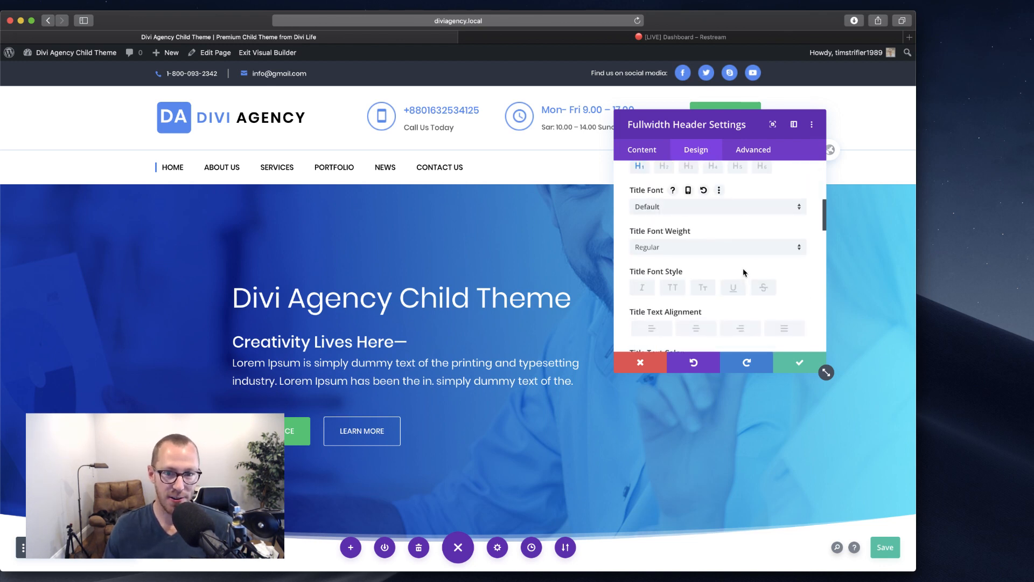
{"action": "scroll", "coordinate": [716, 253], "scroll_direction": "up", "scroll_amount": 1}
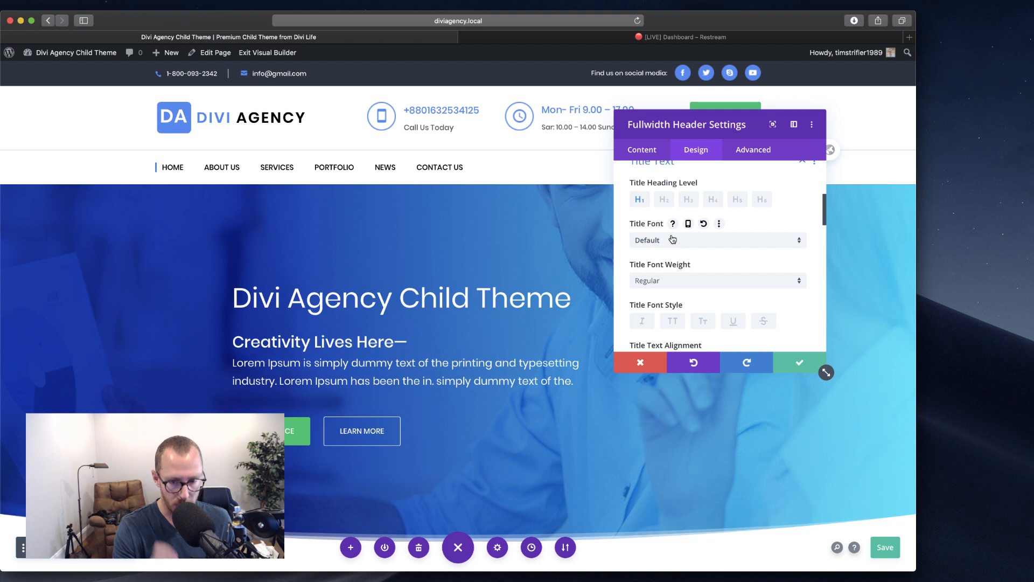
{"action": "key", "text": "super+s"}
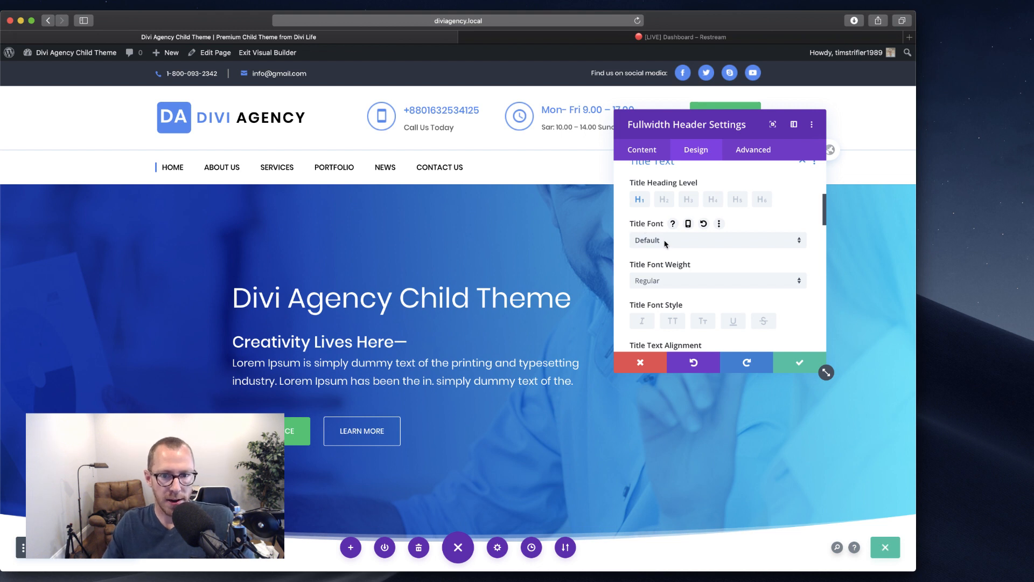
Step: Set up a Find & Replace of the Default title font within this page, choosing ABeeZee as the replacement
{"action": "right_click", "coordinate": [651, 242]}
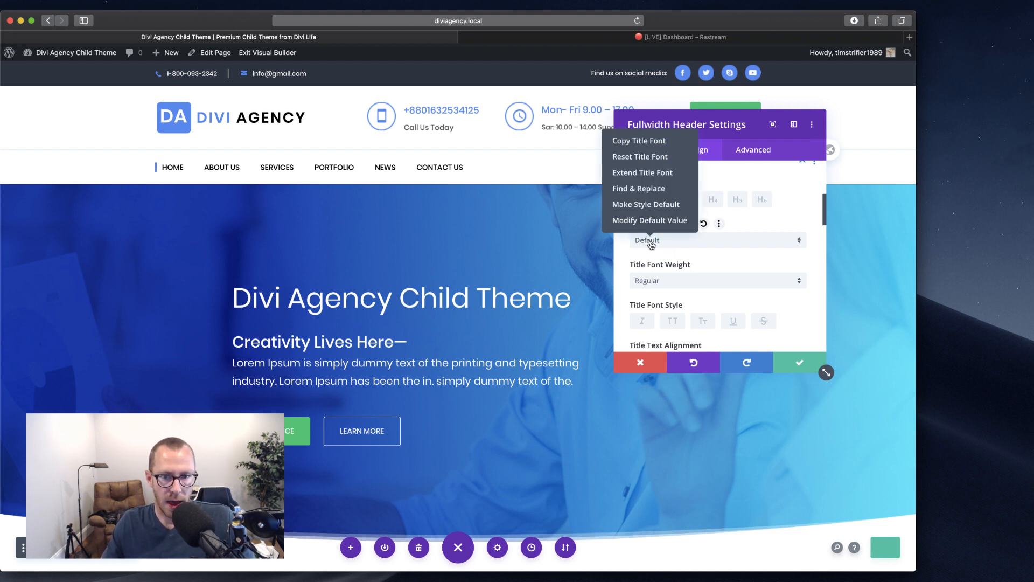
{"action": "left_click", "coordinate": [637, 190]}
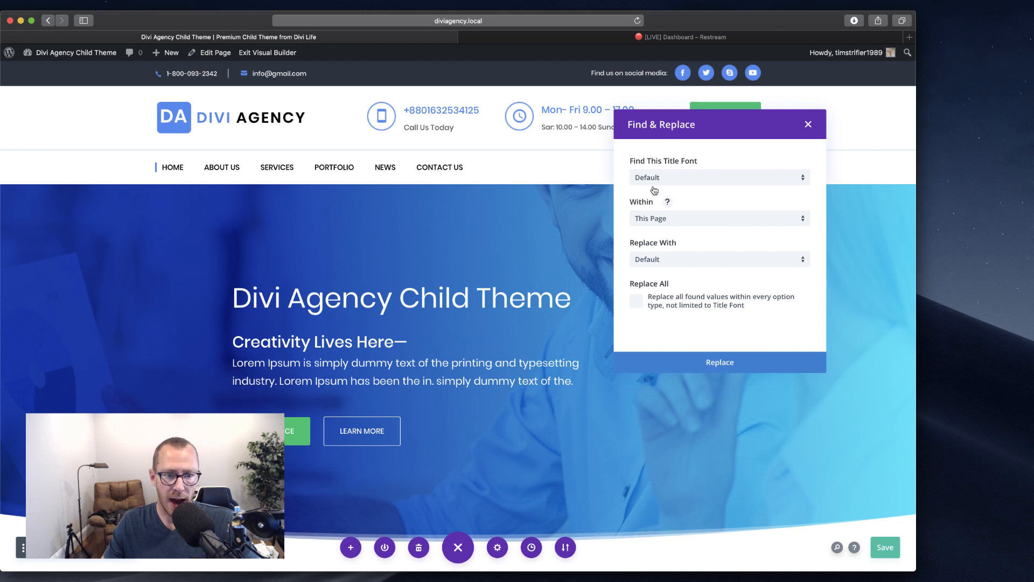
{"action": "left_click", "coordinate": [656, 219]}
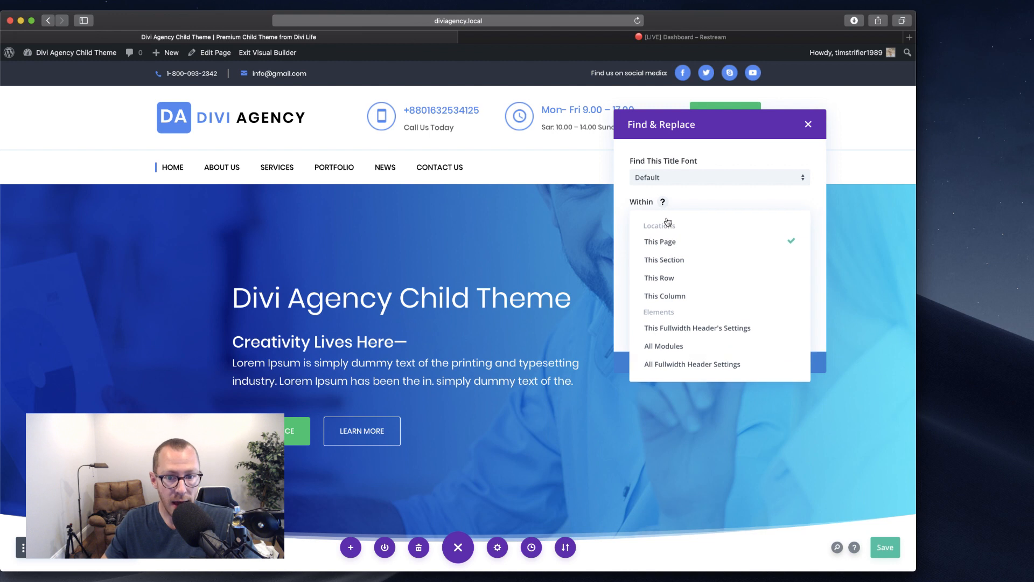
{"action": "left_click", "coordinate": [620, 226]}
{"action": "left_click", "coordinate": [666, 261]}
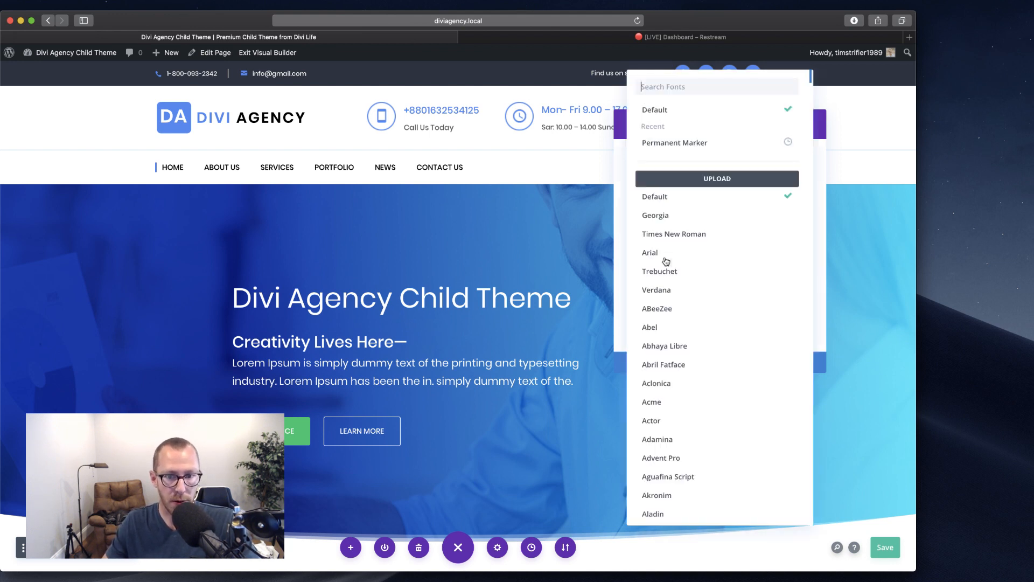
{"action": "left_click", "coordinate": [684, 305]}
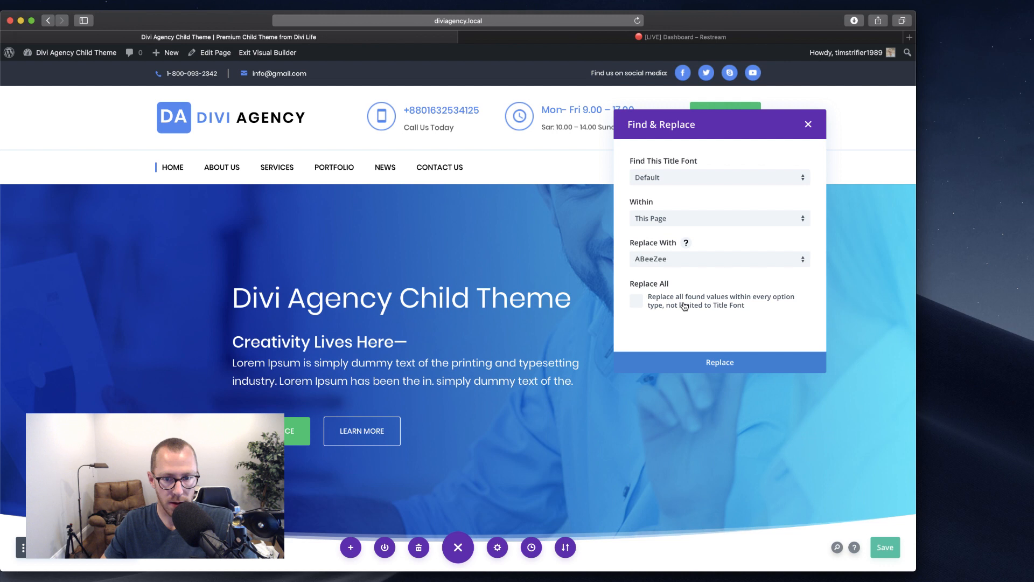
Step: Replace the Default title font with Permanent Marker within this page, covering every option type, and save the fullwidth header settings
{"action": "left_click", "coordinate": [667, 258]}
{"action": "scroll", "coordinate": [699, 350], "scroll_direction": "down", "scroll_amount": 3}
{"action": "scroll", "coordinate": [720, 420], "scroll_direction": "down", "scroll_amount": 15}
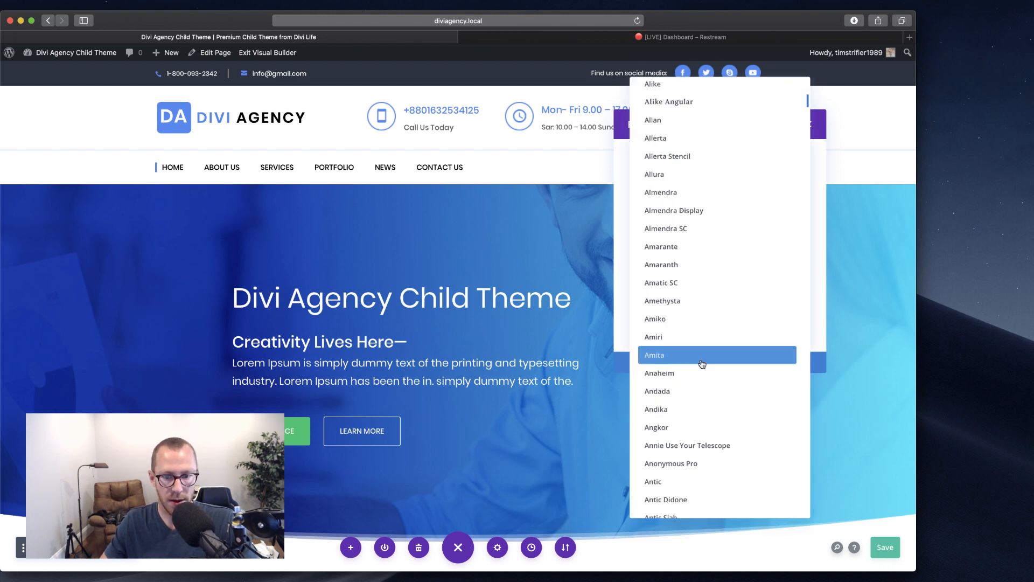
{"action": "scroll", "coordinate": [695, 377], "scroll_direction": "down", "scroll_amount": 20}
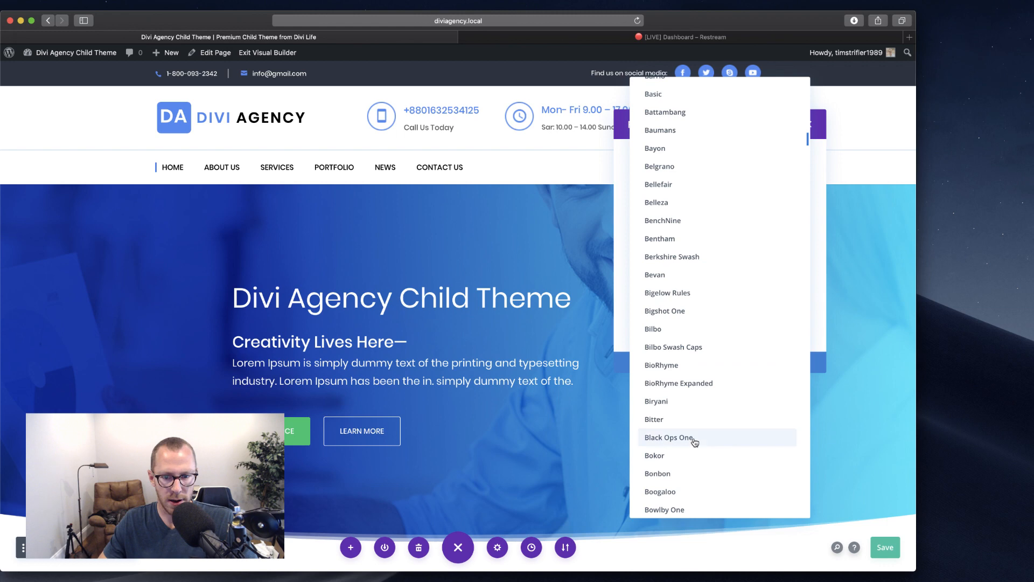
{"action": "scroll", "coordinate": [695, 440], "scroll_direction": "down", "scroll_amount": 15}
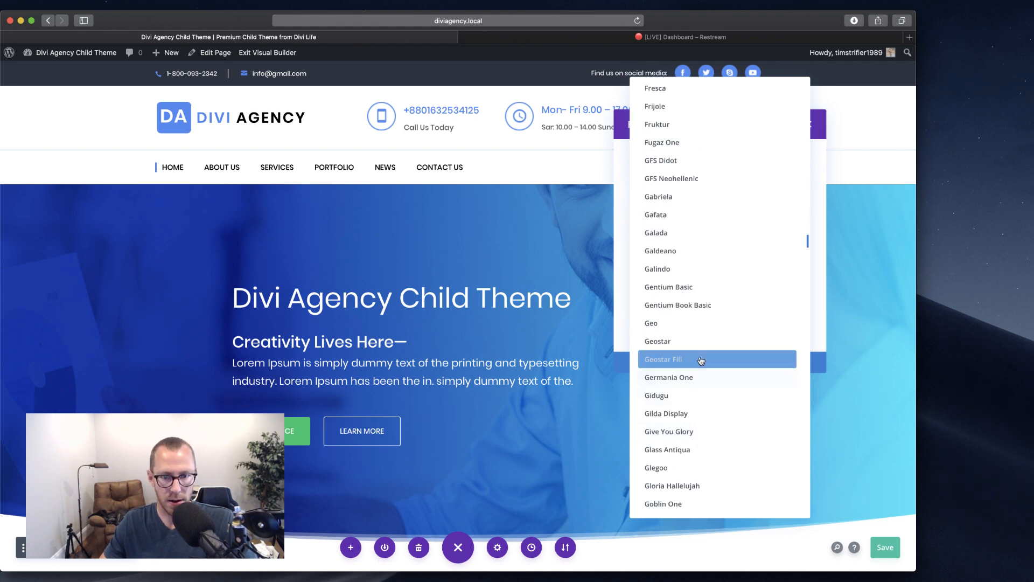
{"action": "scroll", "coordinate": [673, 334], "scroll_direction": "down", "scroll_amount": 3}
{"action": "type", "text": "p"}
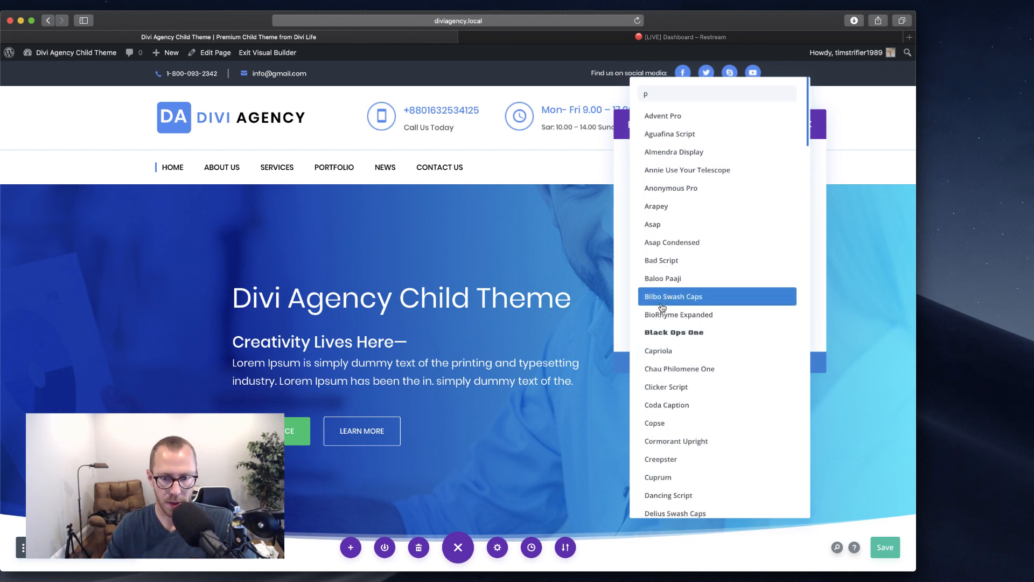
{"action": "type", "text": "pe"}
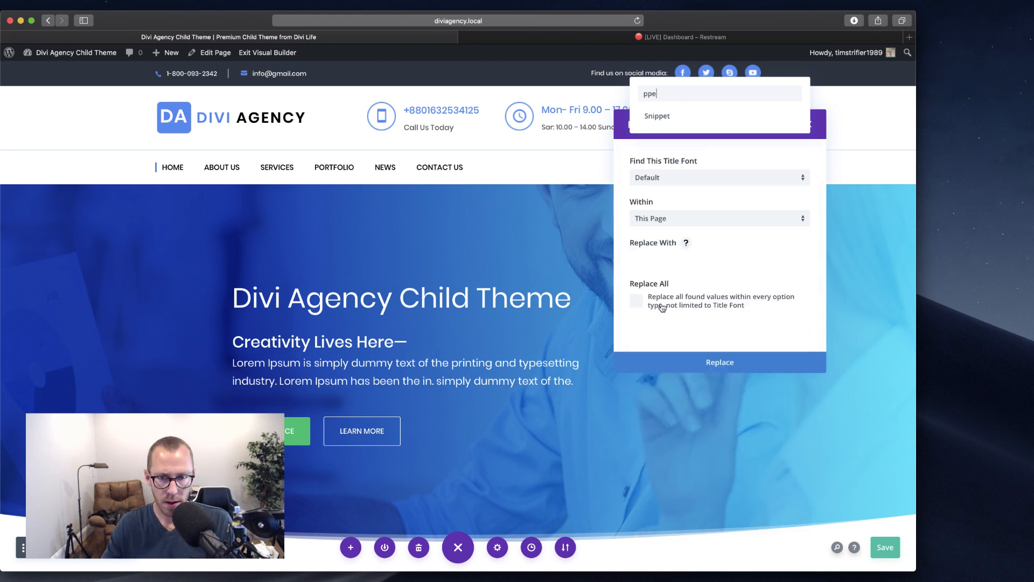
{"action": "key", "text": "BackSpace"}
{"action": "key", "text": "BackSpace"}
{"action": "type", "text": "er"}
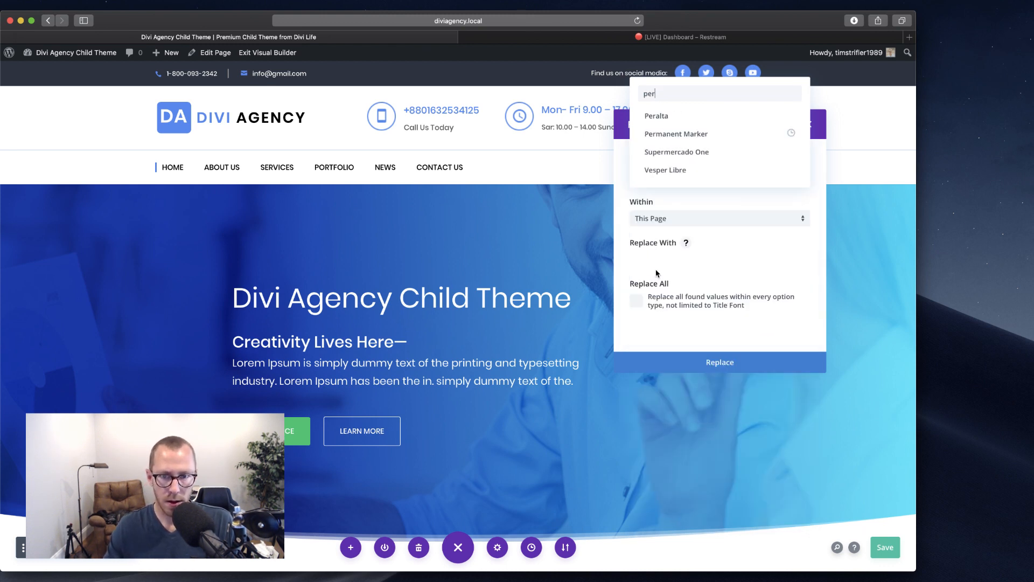
{"action": "left_click", "coordinate": [684, 133]}
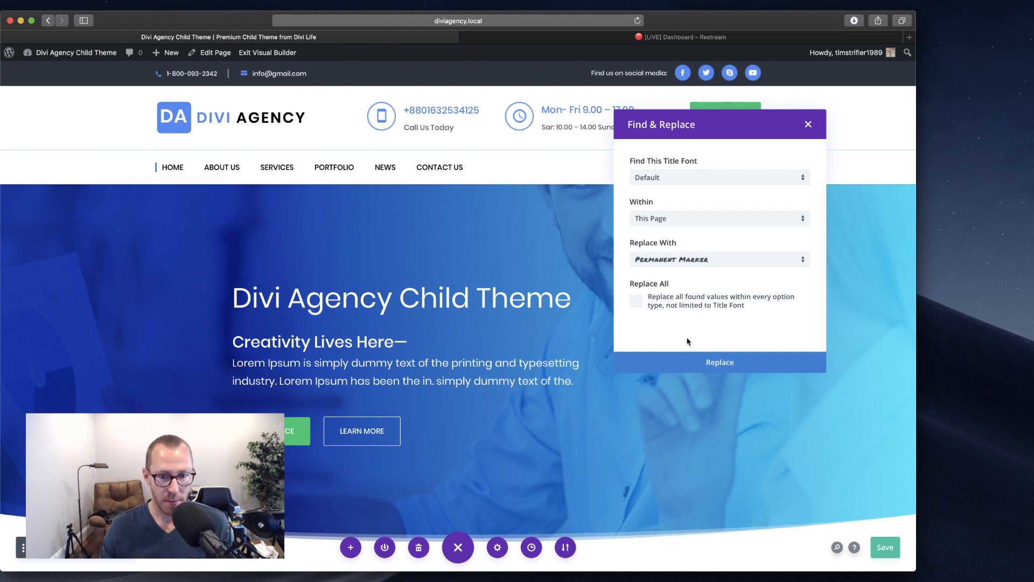
{"action": "left_click", "coordinate": [636, 300]}
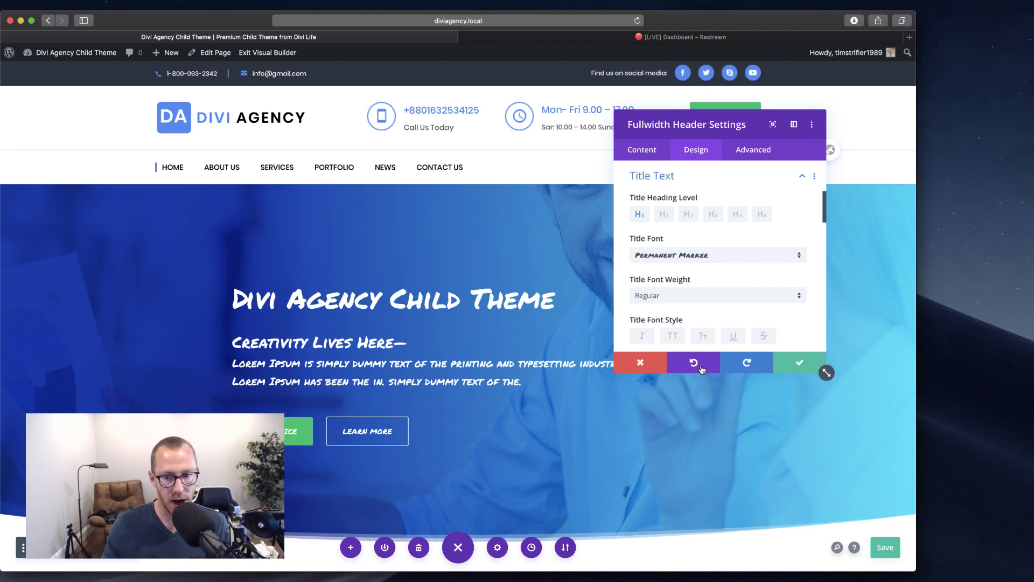
{"action": "left_click", "coordinate": [804, 365]}
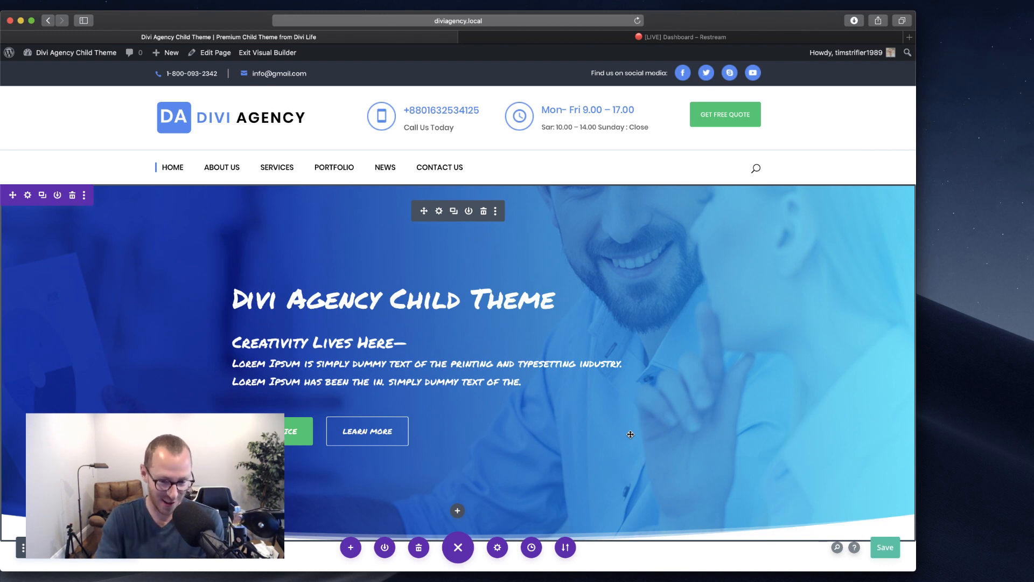
Step: Revert the page to the Extend Styles Blurb state in the editing history, undoing the font replacement, and save the page
{"action": "left_click", "coordinate": [531, 548]}
{"action": "left_click", "coordinate": [696, 241]}
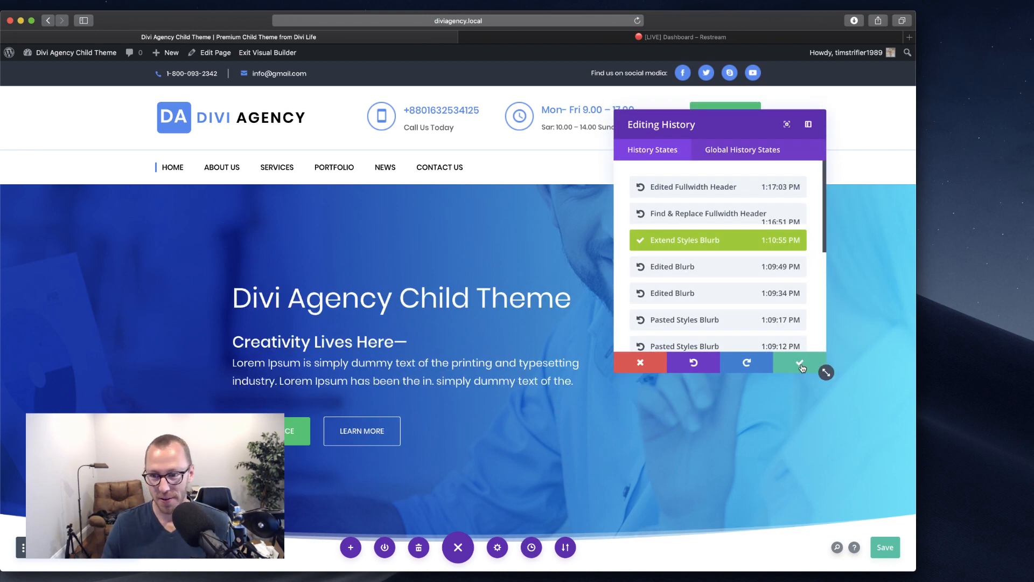
{"action": "left_click", "coordinate": [801, 366]}
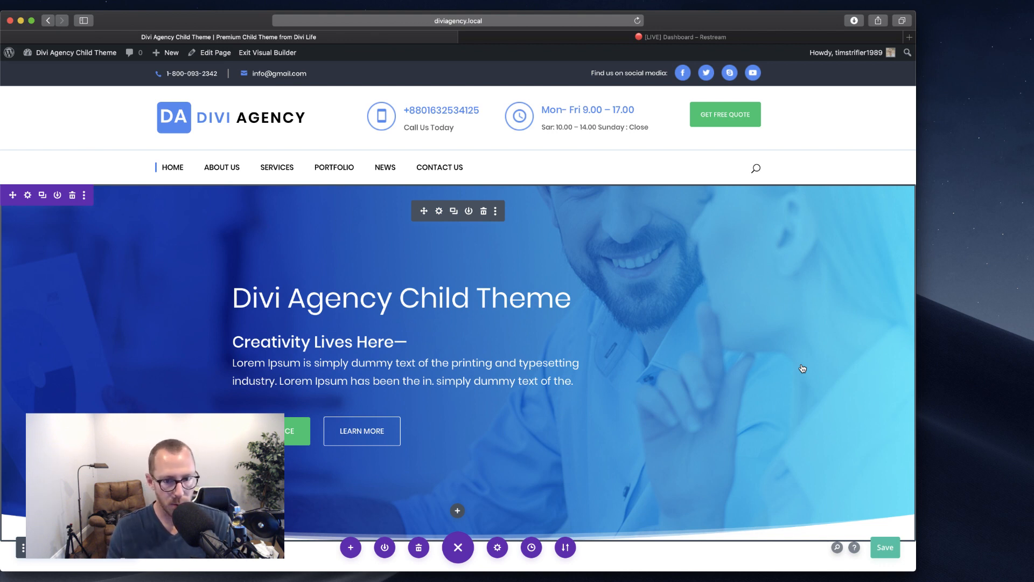
{"action": "key", "text": "super+s"}
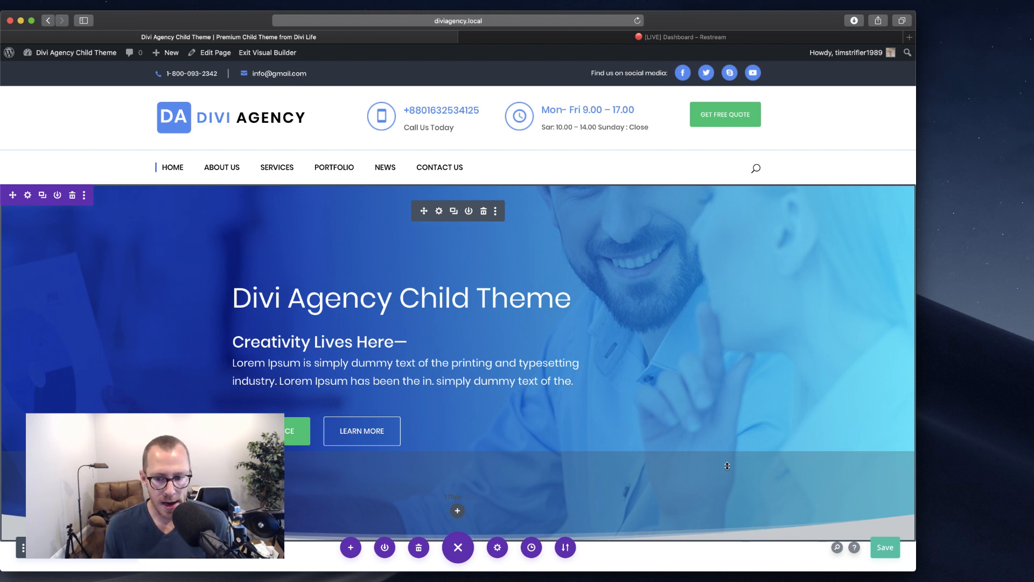
Step: View the keyboard shortcuts list in the Divi Builder Helper and close the helper
{"action": "left_click", "coordinate": [854, 549]}
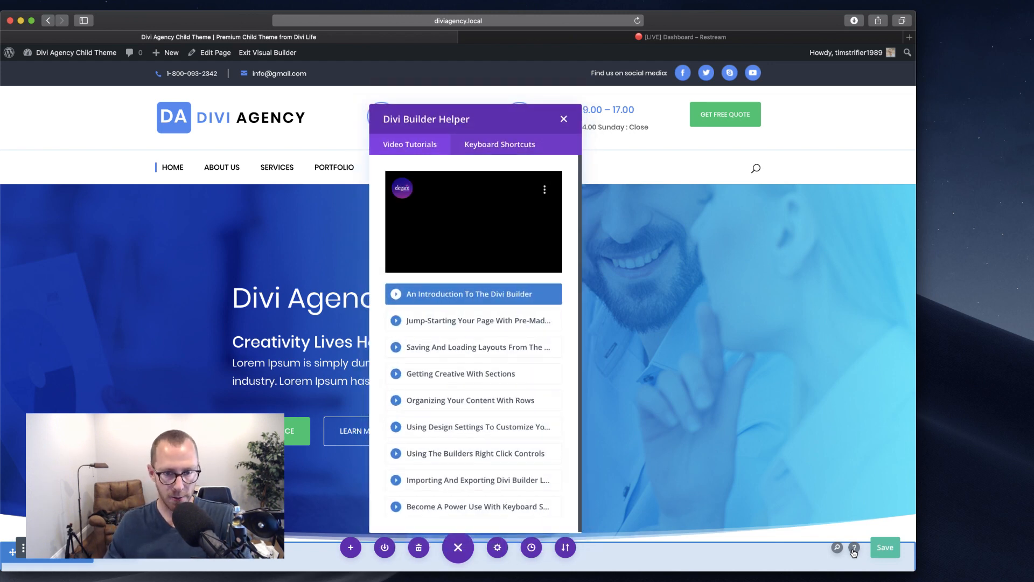
{"action": "left_click", "coordinate": [498, 148]}
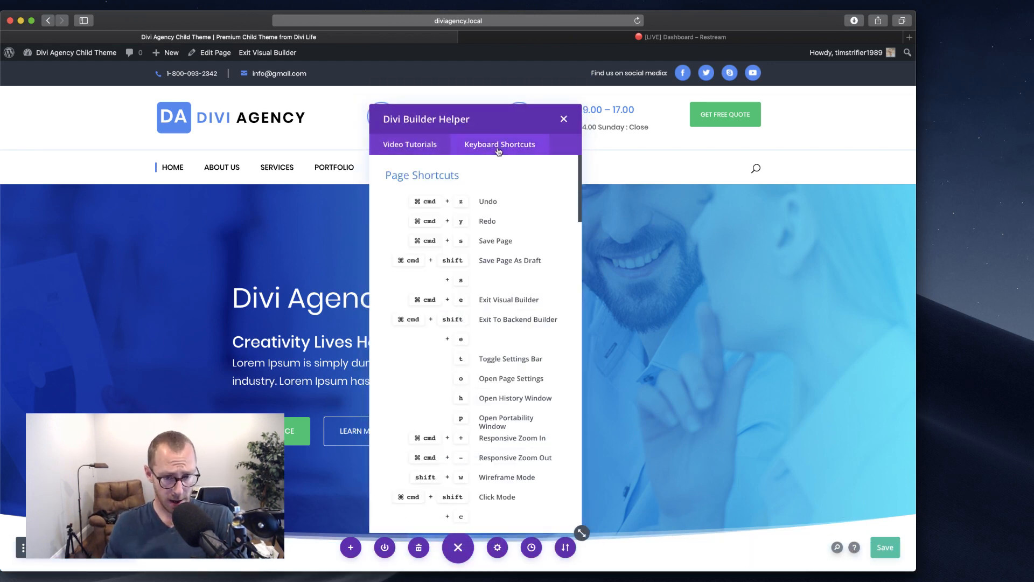
{"action": "left_click", "coordinate": [562, 120]}
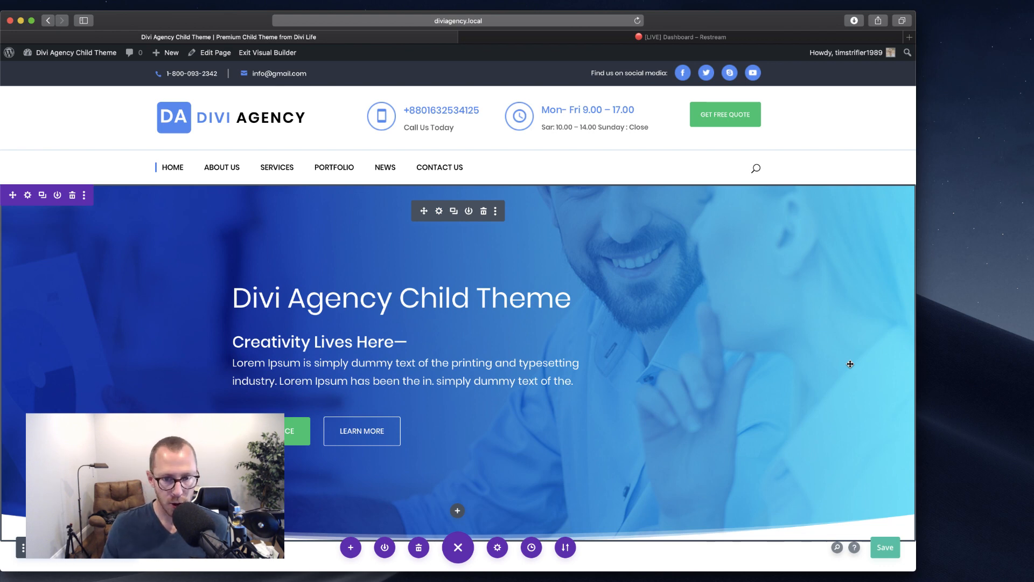
Step: Reopen the Divi Builder Helper on its keyboard shortcuts list and move the window clear of the header text
{"action": "key", "text": "shift+slash"}
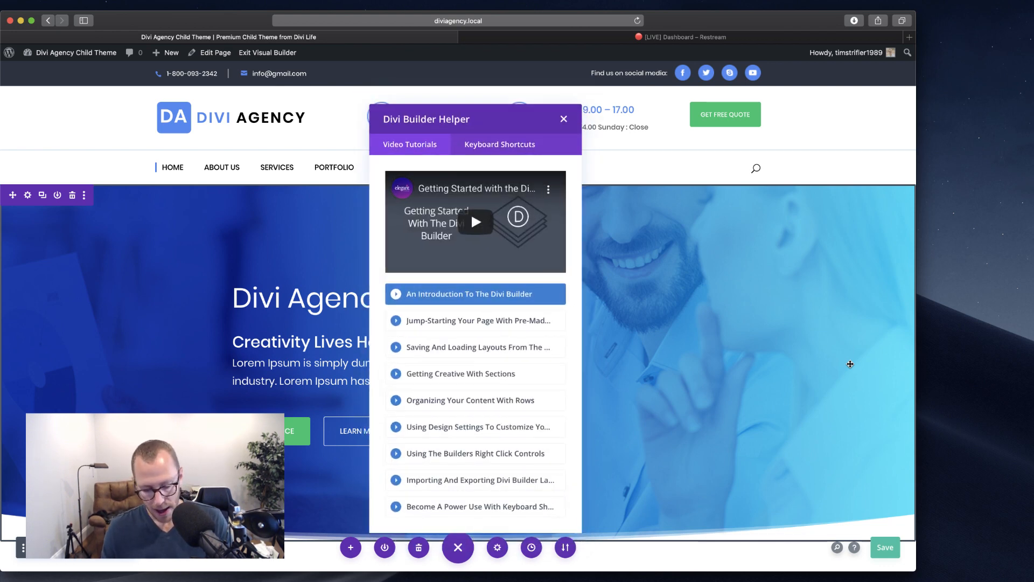
{"action": "key", "text": "shift+Tab"}
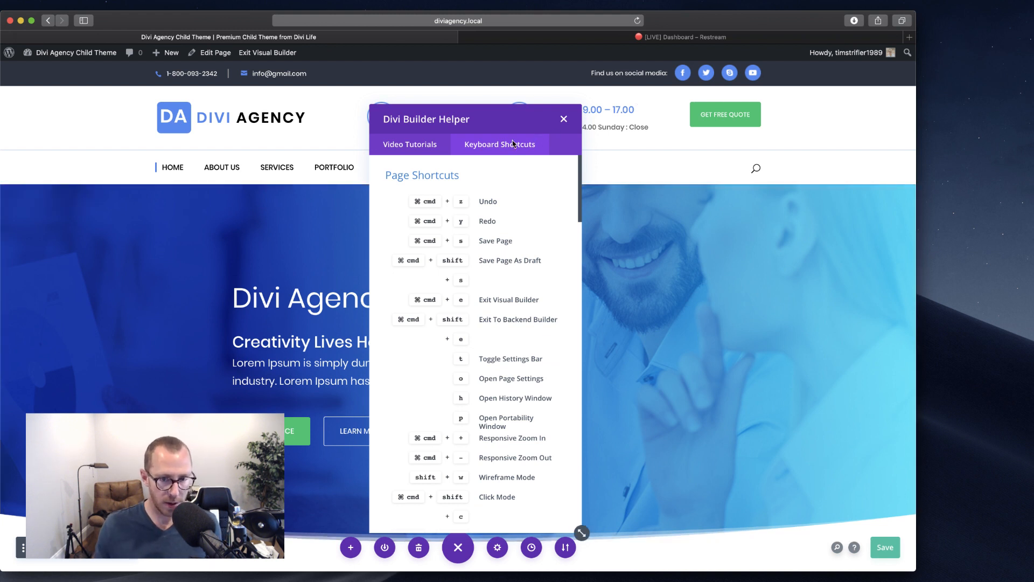
{"action": "left_click", "coordinate": [563, 119]}
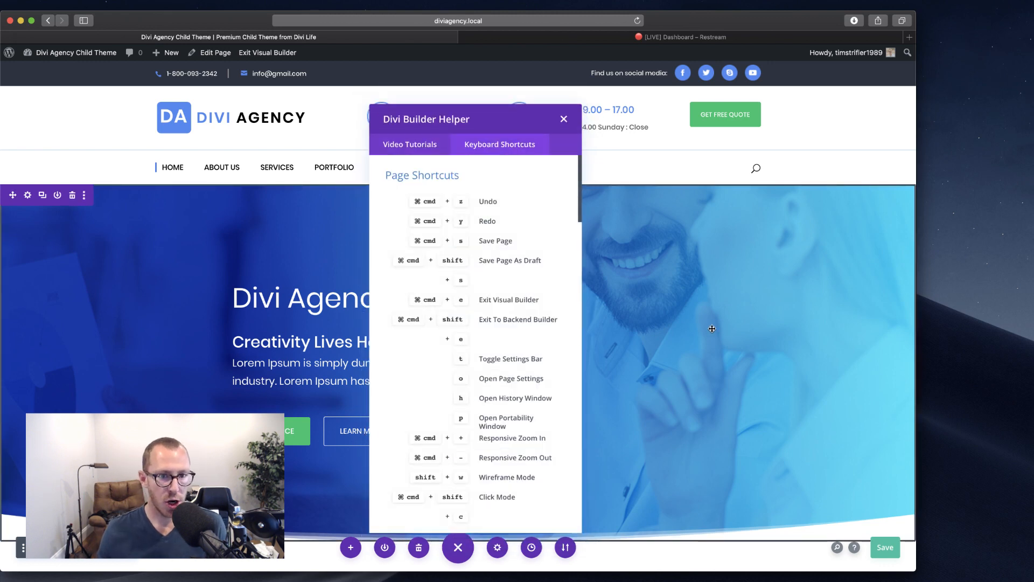
{"action": "scroll", "coordinate": [429, 239], "scroll_direction": "down", "scroll_amount": 15}
{"action": "scroll", "coordinate": [430, 239], "scroll_direction": "up", "scroll_amount": 15}
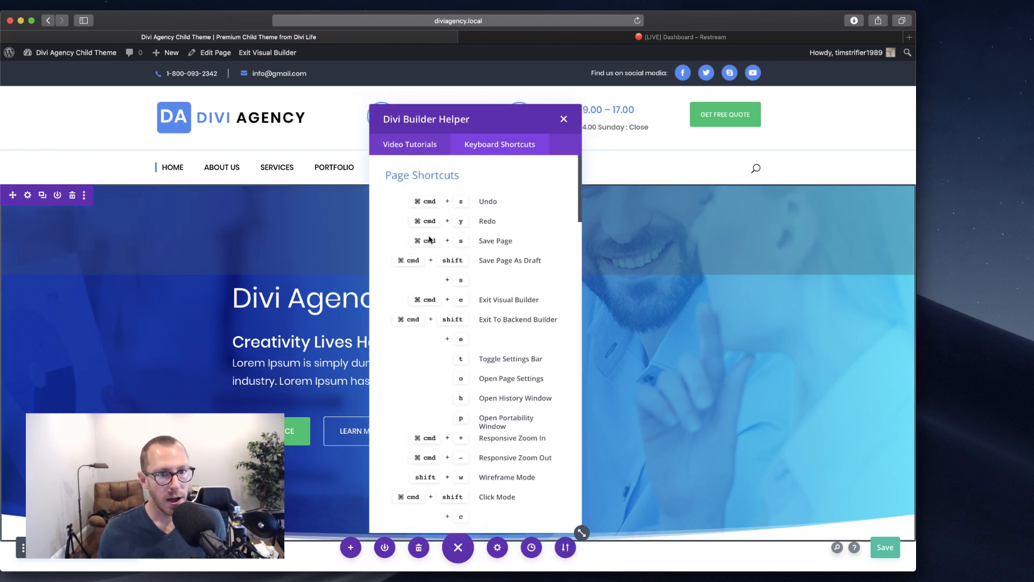
{"action": "left_click_drag", "start_coordinate": [496, 124], "coordinate": [783, 126]}
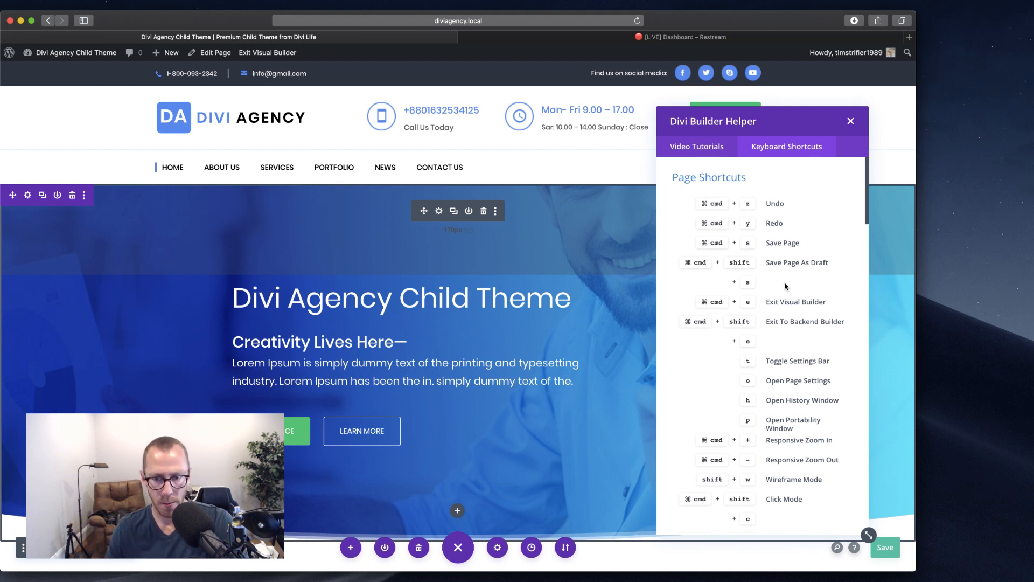
Step: Look through the keyboard shortcuts from the page to the module section, save the page and close the helper
{"action": "scroll", "coordinate": [778, 415], "scroll_direction": "down", "scroll_amount": 10}
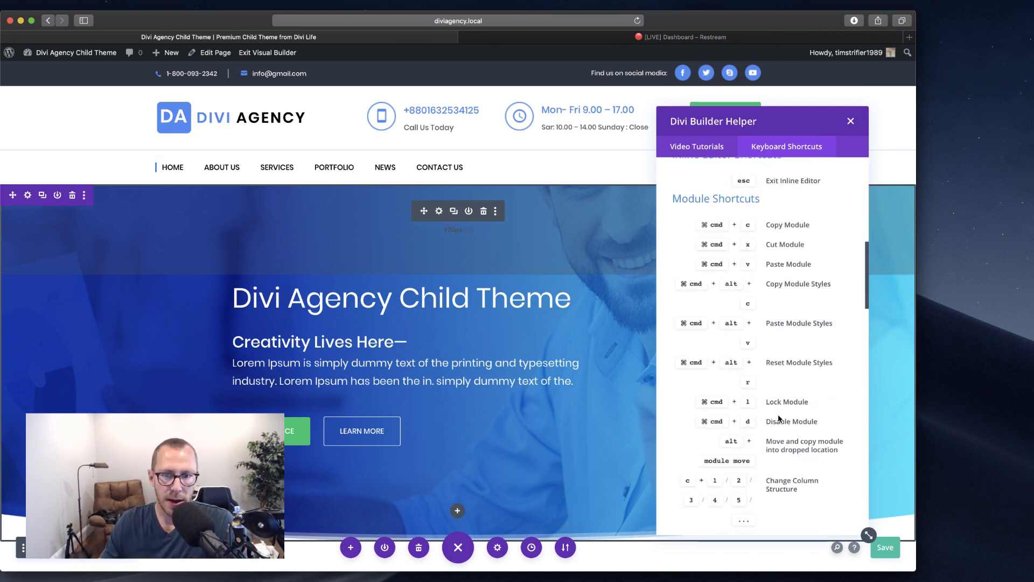
{"action": "scroll", "coordinate": [778, 418], "scroll_direction": "up", "scroll_amount": 10}
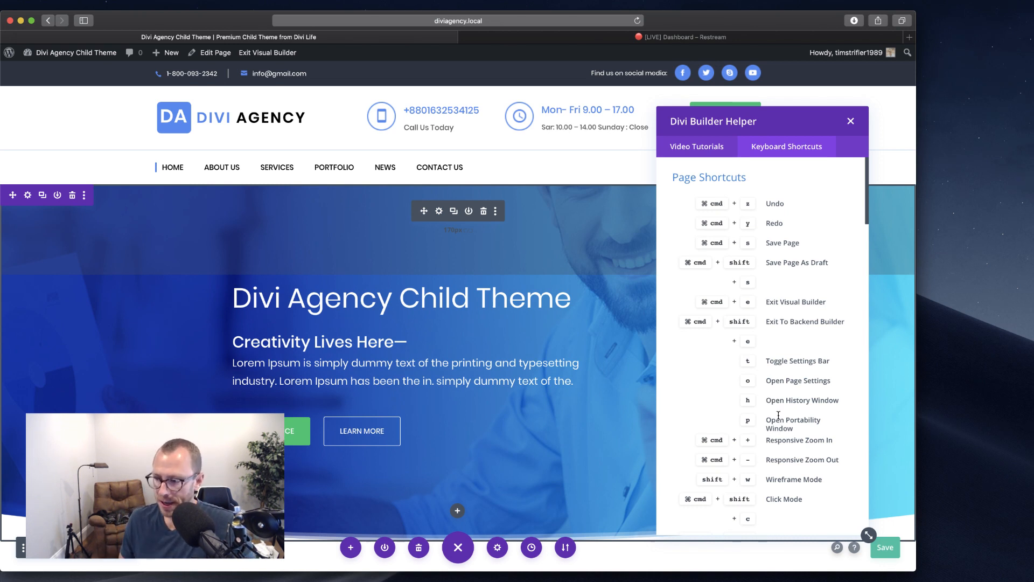
{"action": "key", "text": "super+s"}
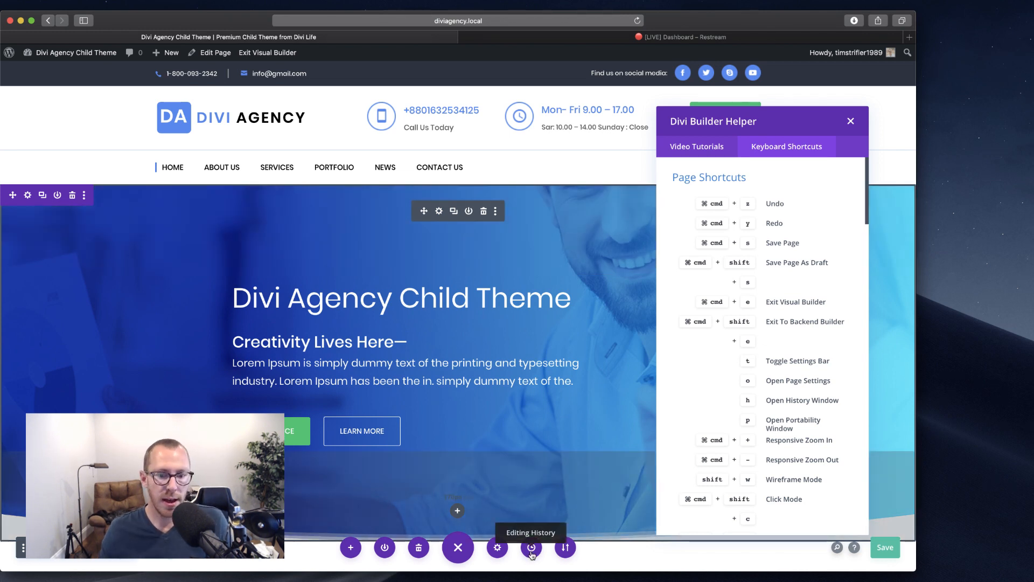
{"action": "left_click", "coordinate": [852, 121]}
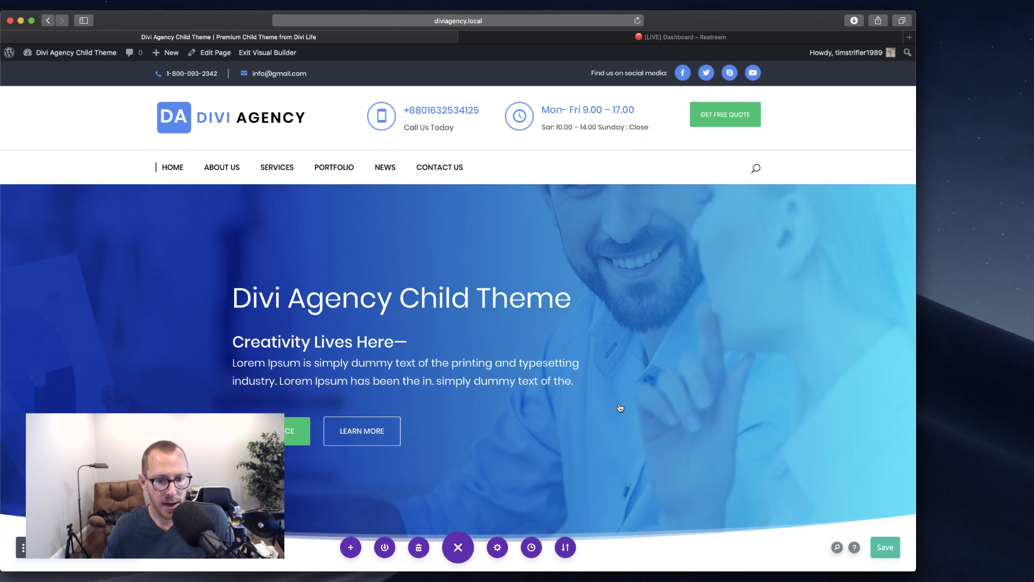
Step: Browse the saved states in the page's editing history and close it without reverting
{"action": "left_click", "coordinate": [531, 546]}
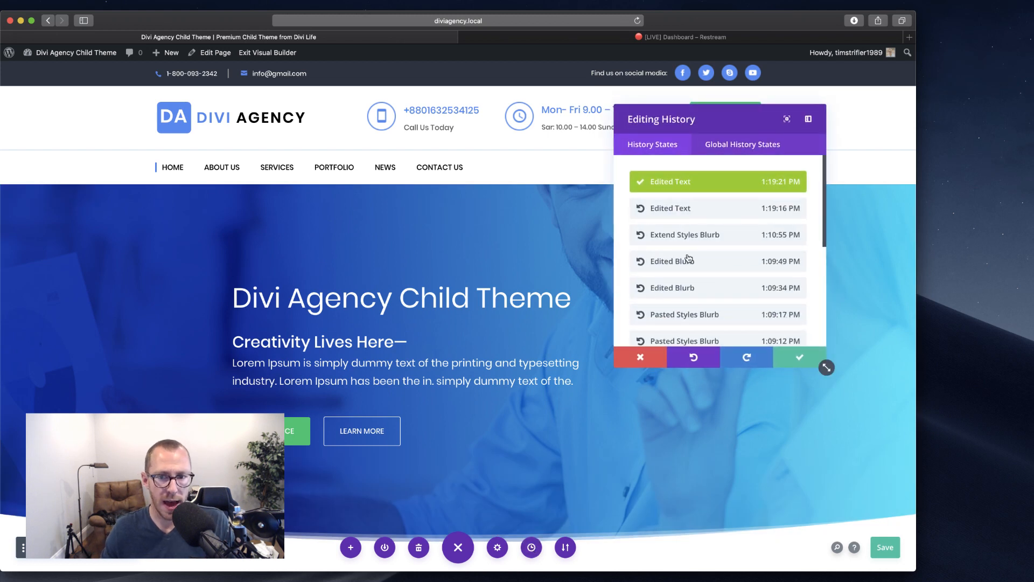
{"action": "scroll", "coordinate": [690, 257], "scroll_direction": "down", "scroll_amount": 4}
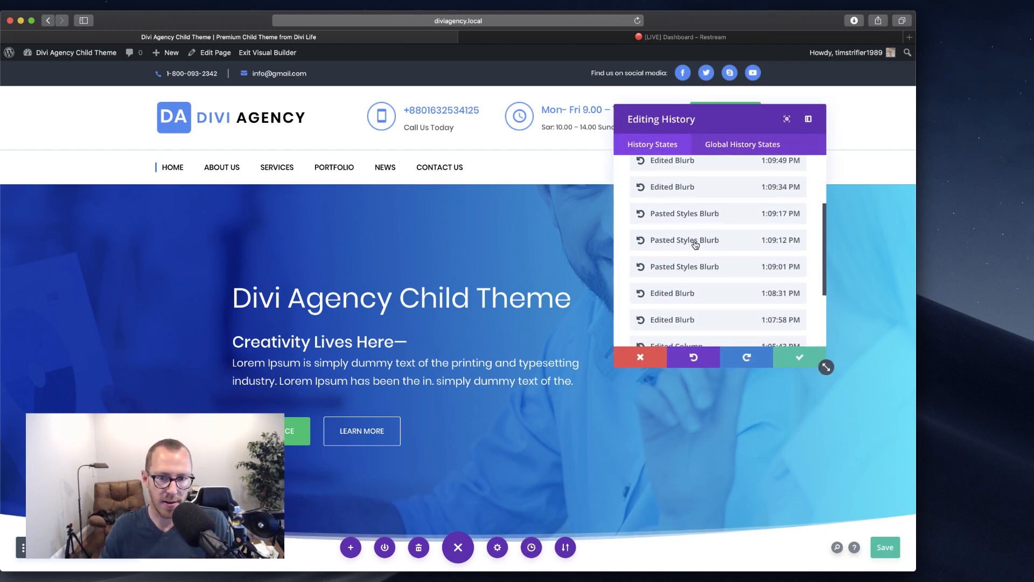
{"action": "scroll", "coordinate": [695, 245], "scroll_direction": "up", "scroll_amount": 4}
{"action": "left_click", "coordinate": [636, 362]}
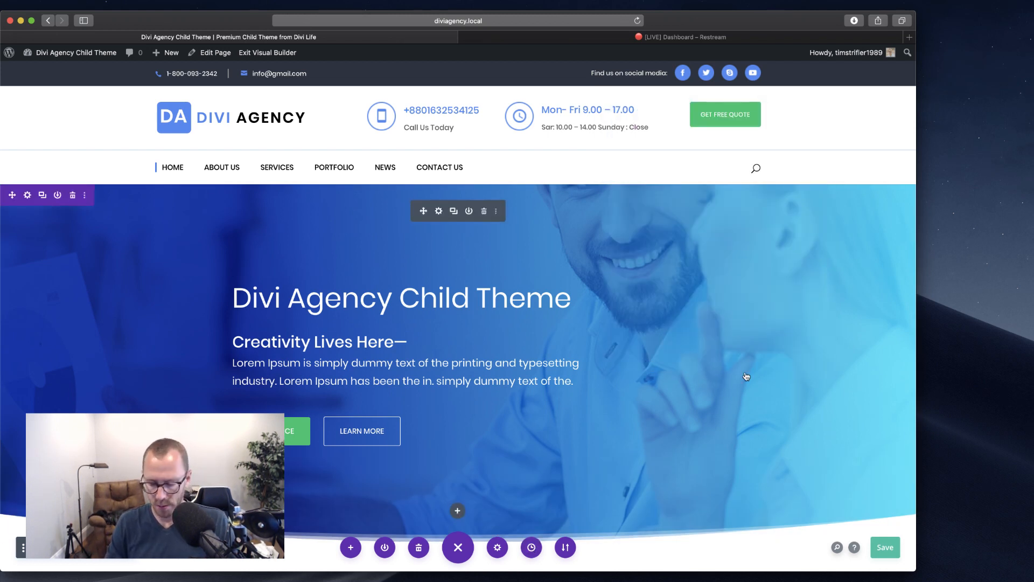
Step: Bring back the keyboard shortcuts list beside the header text, review the page shortcuts, save the page and close the helper
{"action": "key", "text": "shift+slash"}
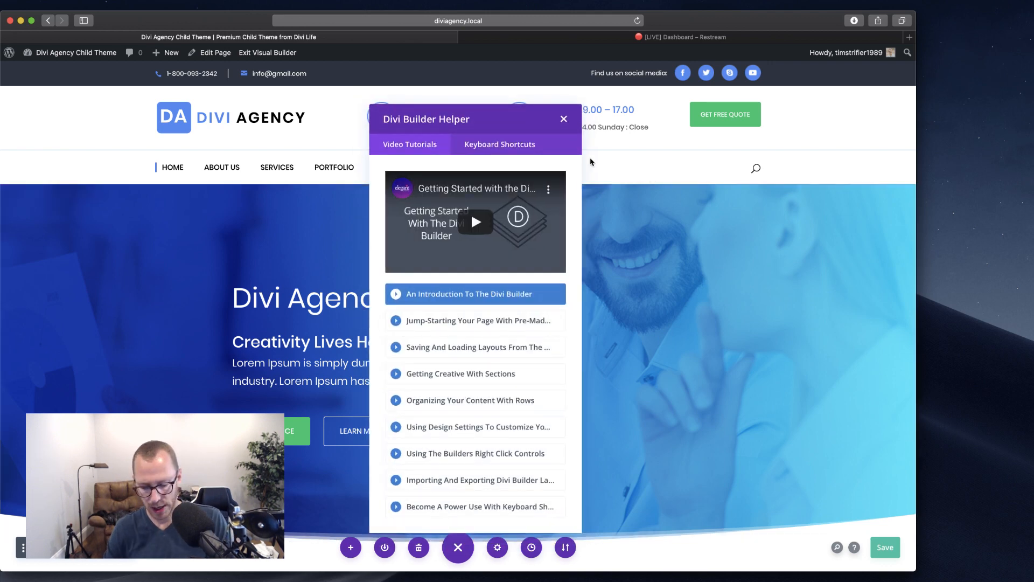
{"action": "key", "text": "shift+Tab"}
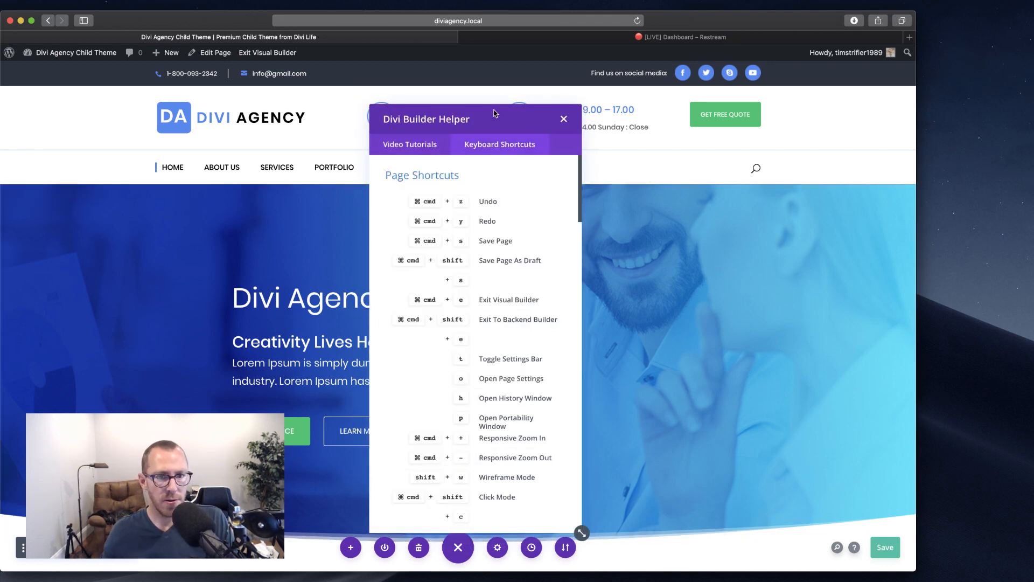
{"action": "left_click_drag", "start_coordinate": [495, 113], "coordinate": [784, 136]}
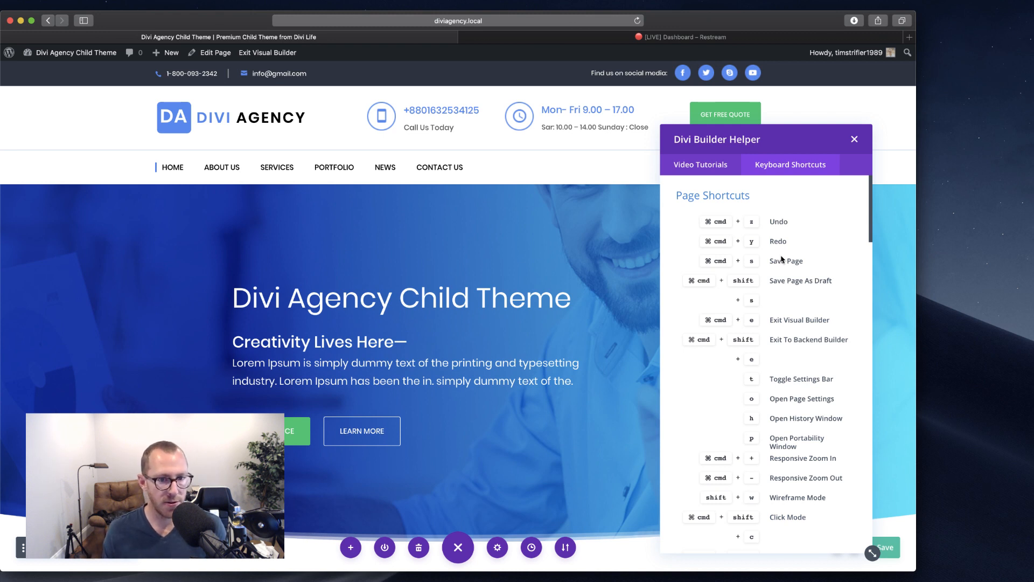
{"action": "key", "text": "super+s"}
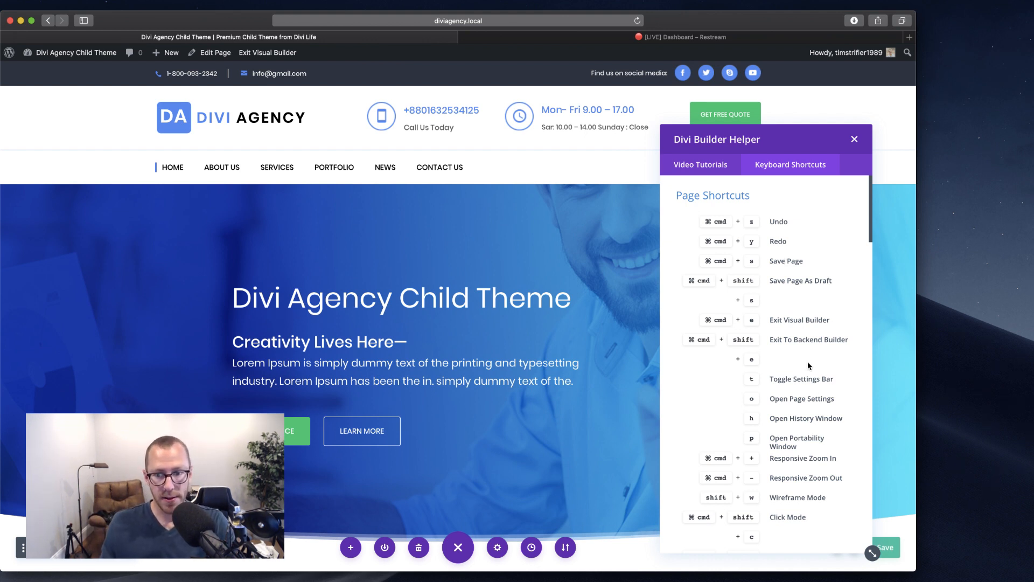
{"action": "scroll", "coordinate": [808, 365], "scroll_direction": "down", "scroll_amount": 1}
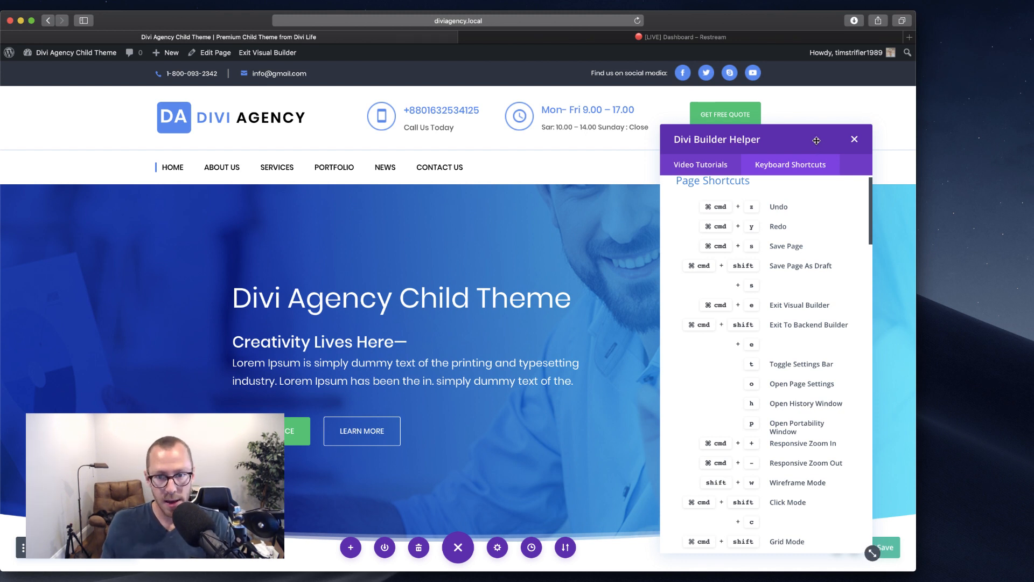
{"action": "left_click", "coordinate": [854, 139]}
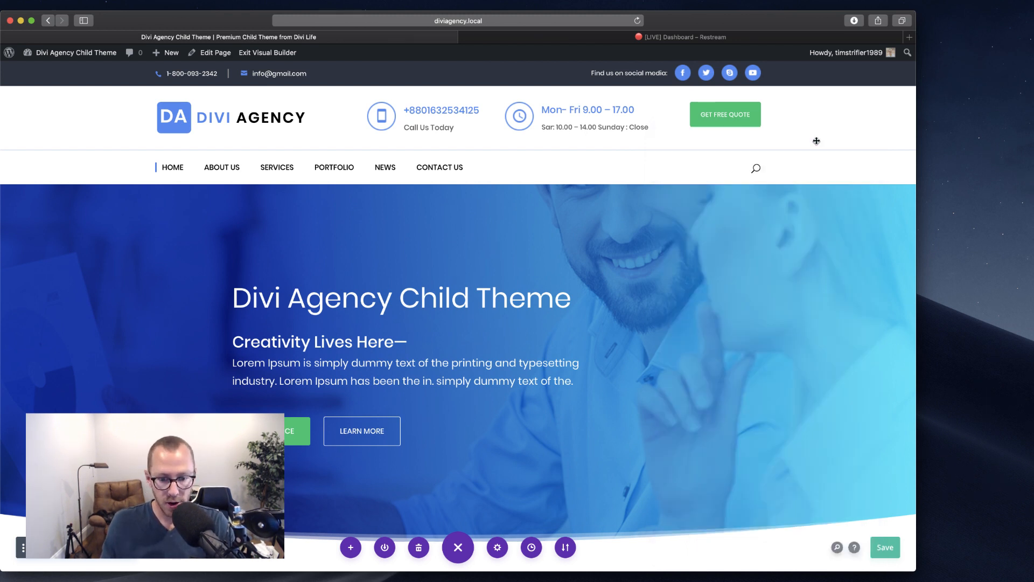
Step: Open the content settings of the fullwidth header module
{"action": "left_click", "coordinate": [497, 547]}
{"action": "left_click", "coordinate": [497, 547]}
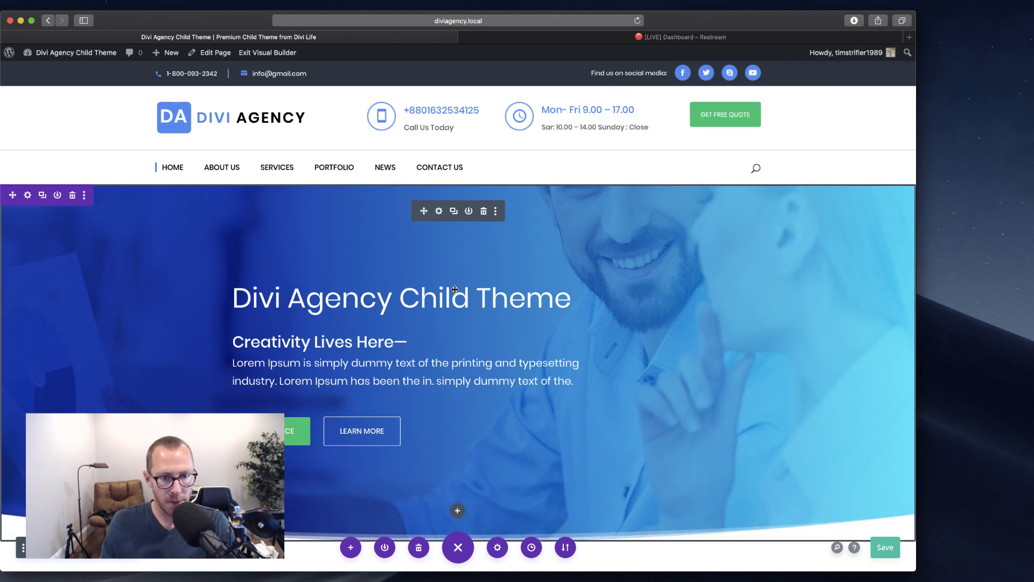
{"action": "left_click", "coordinate": [439, 210]}
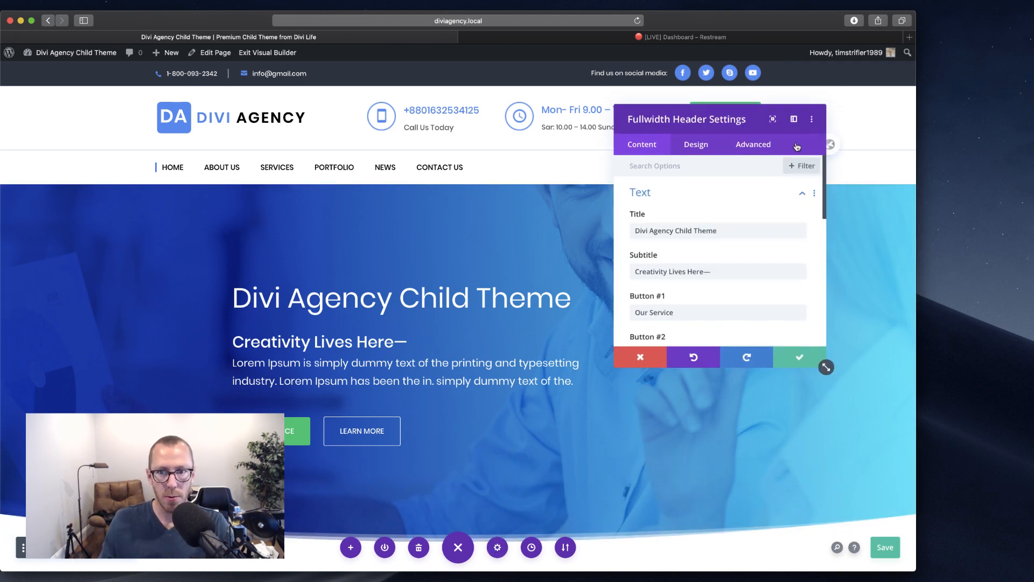
Step: Close the header settings, and twice open the Support blurb's settings in the About Us section and save them without edits
{"action": "key", "text": "Escape"}
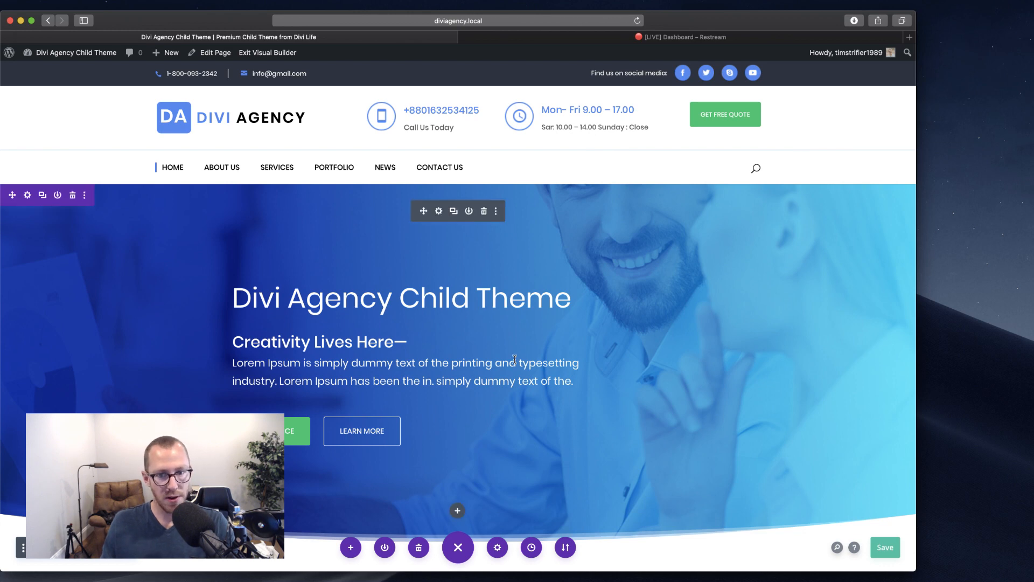
{"action": "scroll", "coordinate": [514, 359], "scroll_direction": "down", "scroll_amount": 5}
{"action": "scroll", "coordinate": [853, 393], "scroll_direction": "down", "scroll_amount": 3}
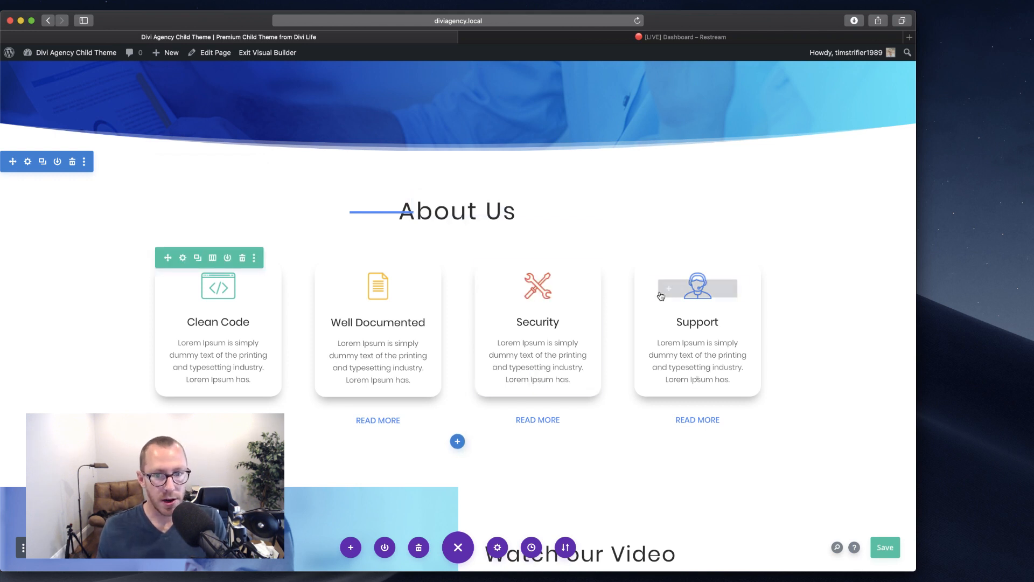
{"action": "left_click", "coordinate": [678, 290]}
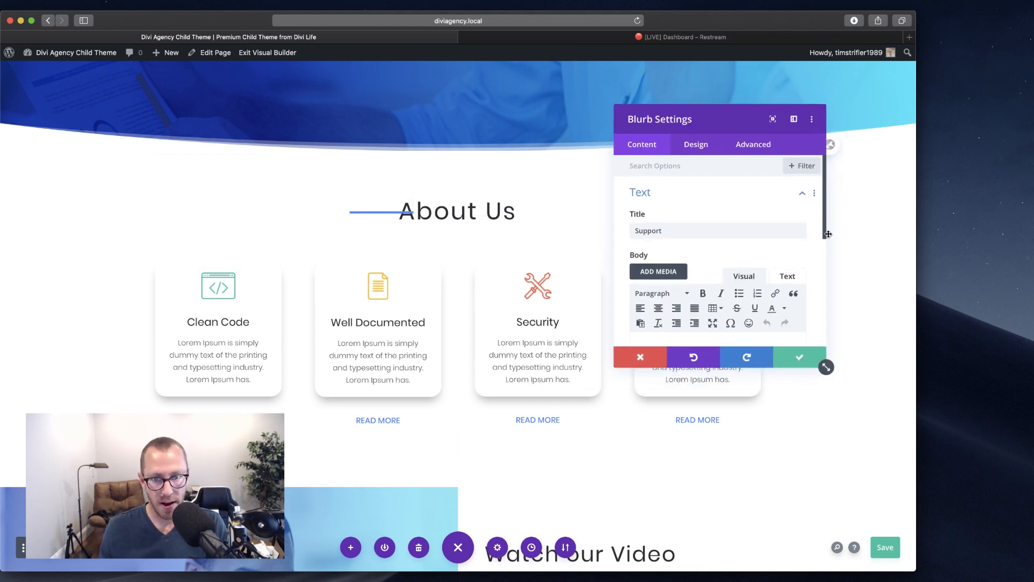
{"action": "left_click", "coordinate": [812, 365]}
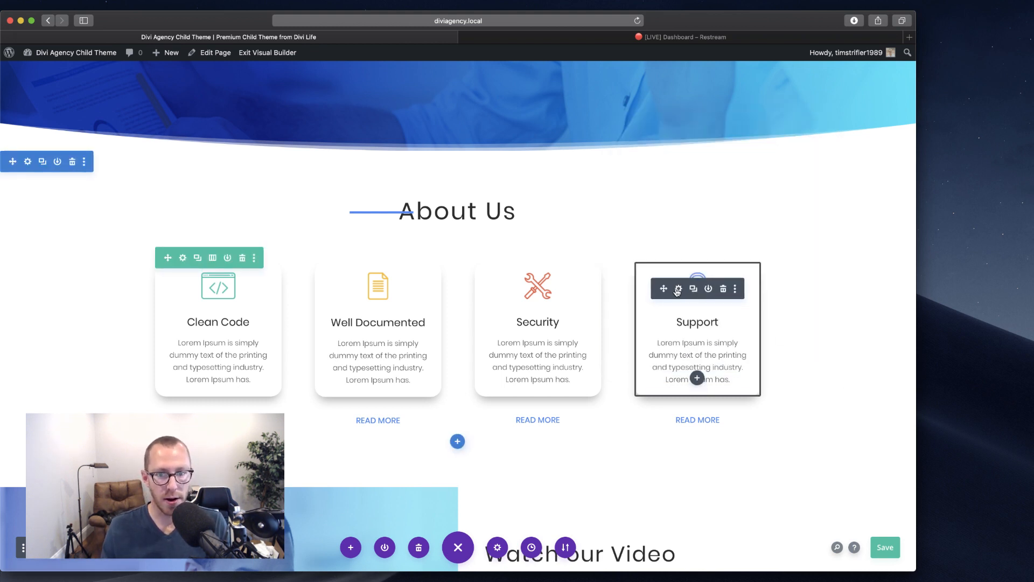
{"action": "left_click", "coordinate": [678, 290]}
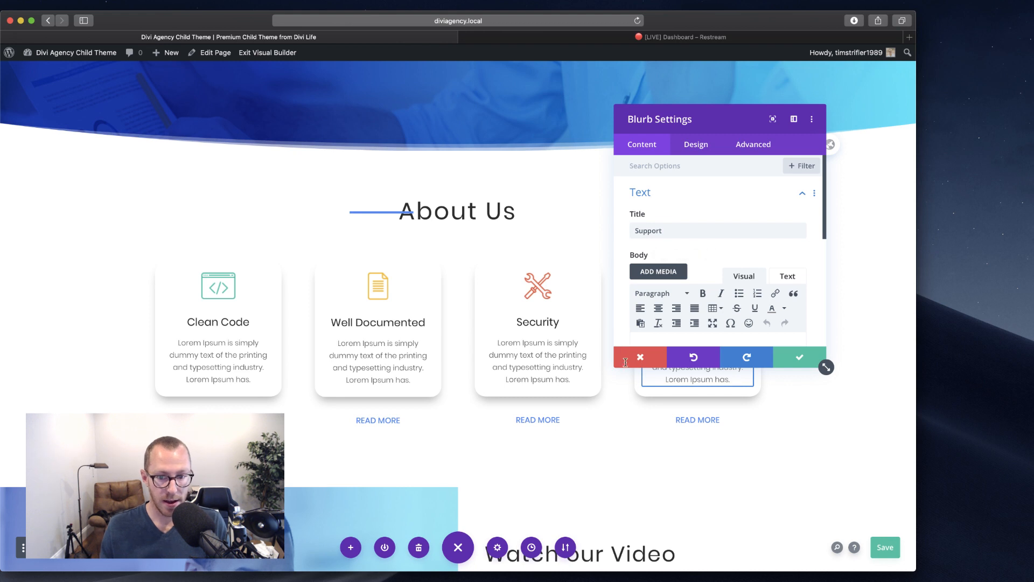
{"action": "key", "text": "super+s"}
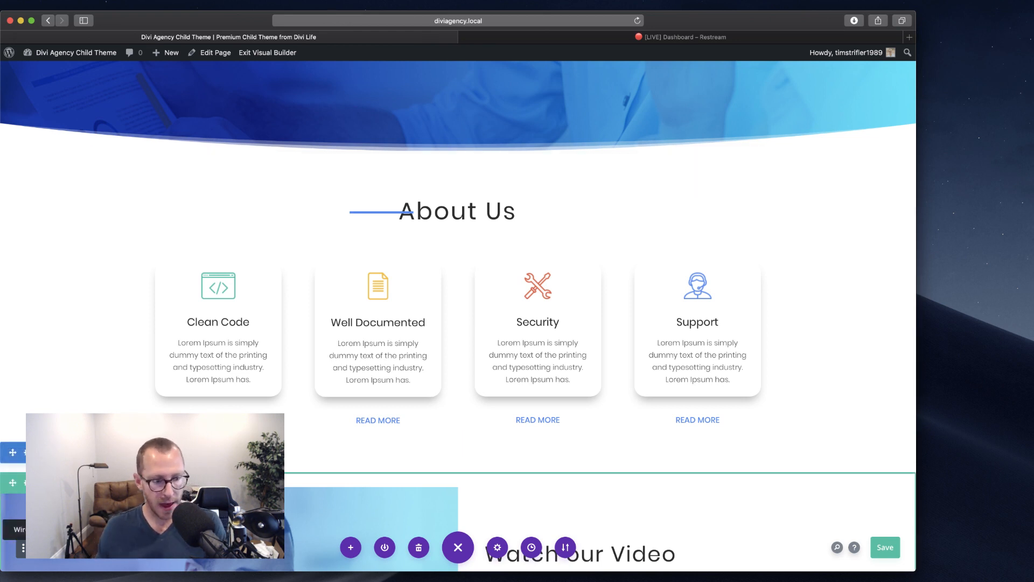
Step: Show the page in wireframe view, look over its sections, rows and modules, and return to the desktop view
{"action": "left_click", "coordinate": [40, 548]}
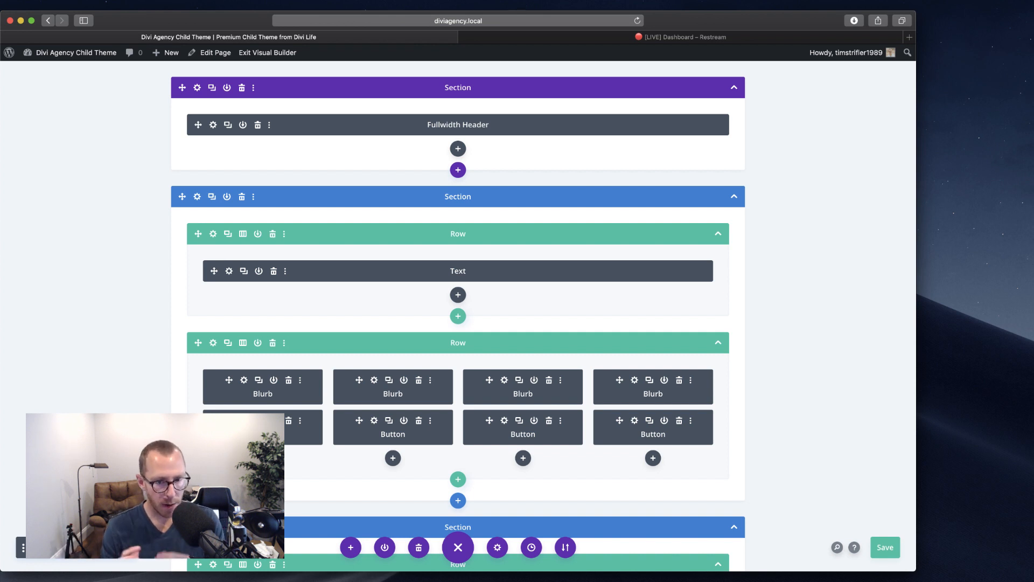
{"action": "scroll", "coordinate": [579, 384], "scroll_direction": "down", "scroll_amount": 8}
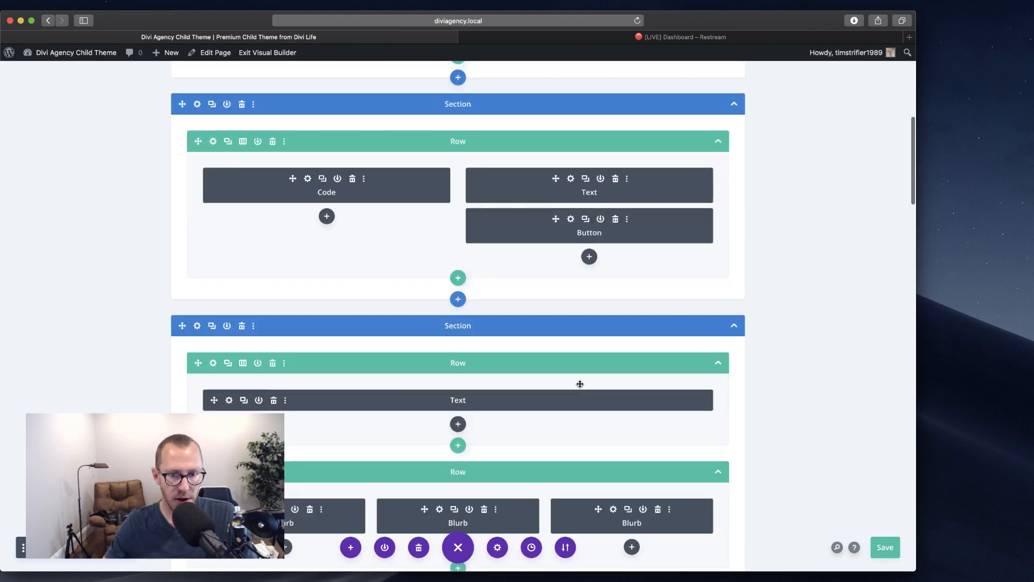
{"action": "scroll", "coordinate": [579, 383], "scroll_direction": "up", "scroll_amount": 9}
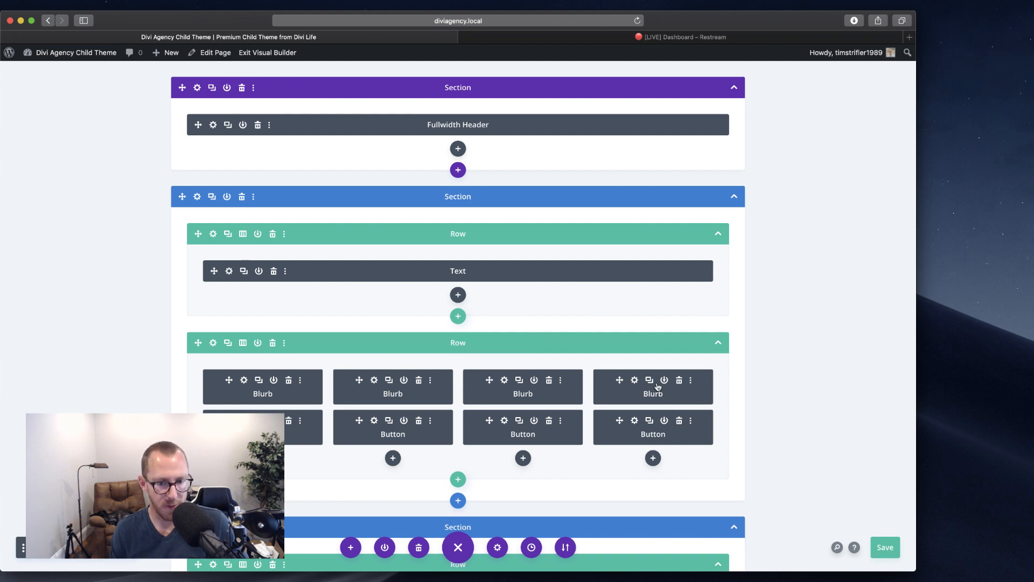
{"action": "scroll", "coordinate": [658, 387], "scroll_direction": "down", "scroll_amount": 15}
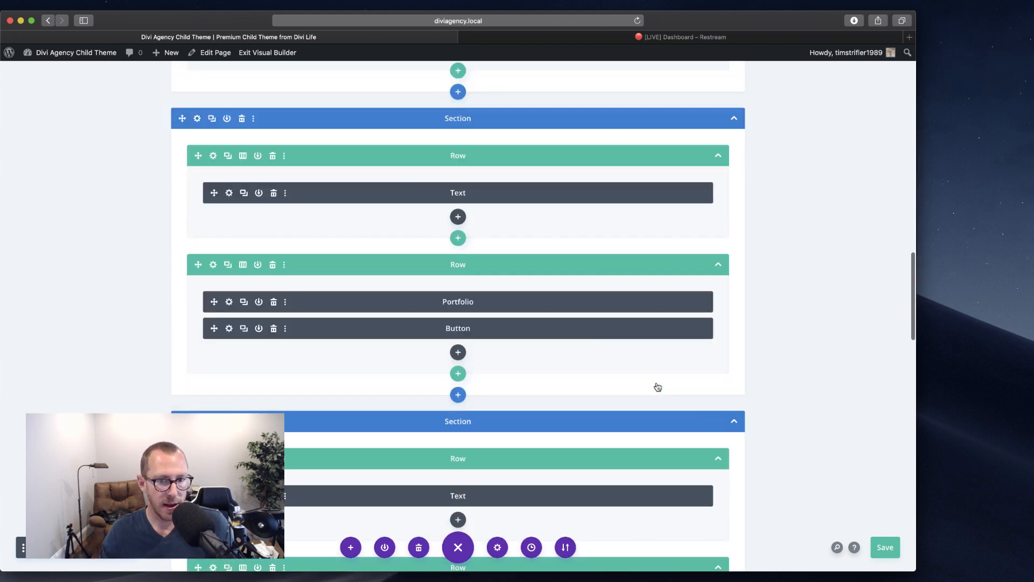
{"action": "scroll", "coordinate": [658, 386], "scroll_direction": "up", "scroll_amount": 15}
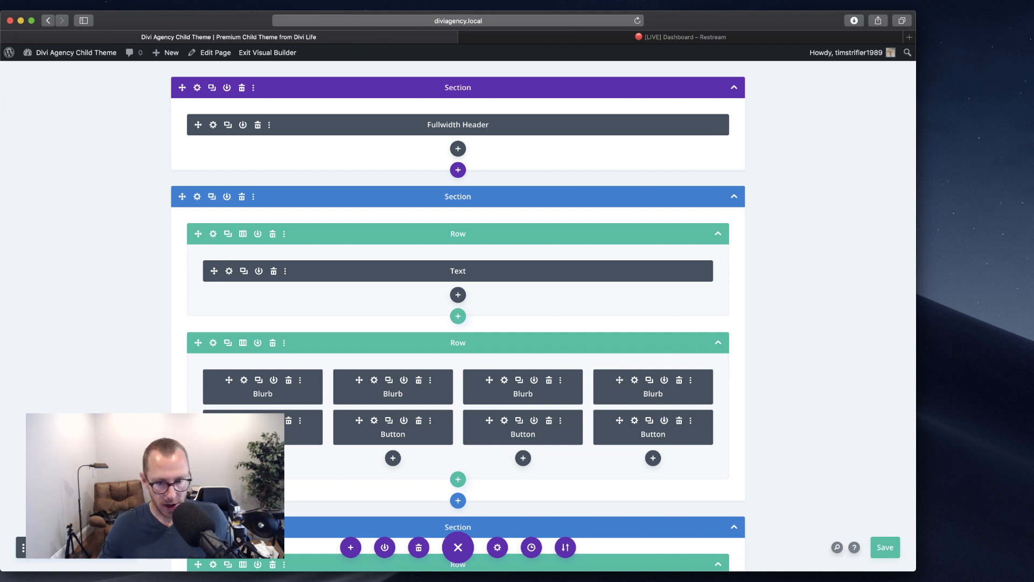
{"action": "left_click", "coordinate": [79, 547]}
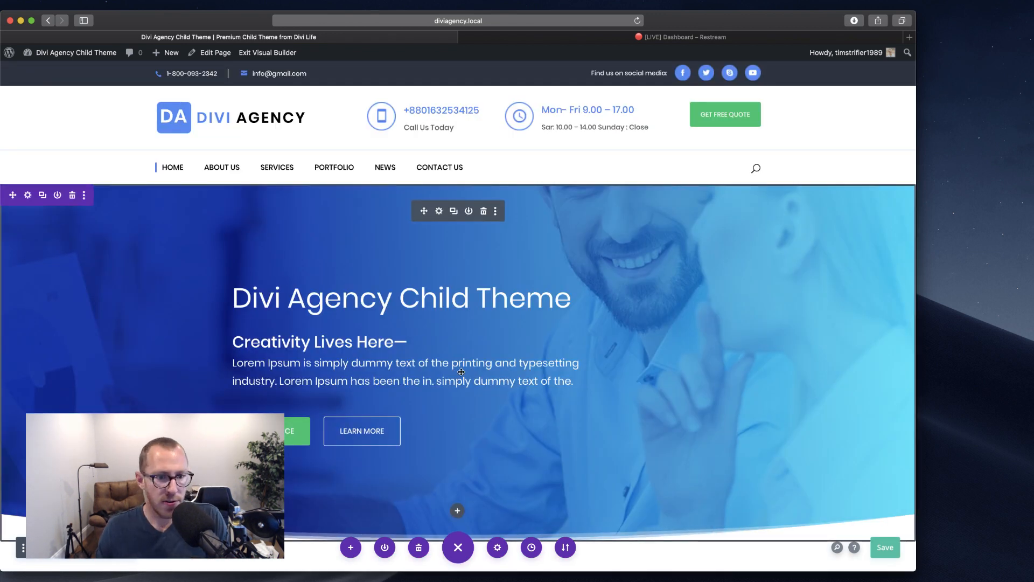
Step: Toggle wireframe view from the About Us section, examine the blurb and video sections' structure, and toggle back to the visual layout
{"action": "scroll", "coordinate": [461, 371], "scroll_direction": "down", "scroll_amount": 10}
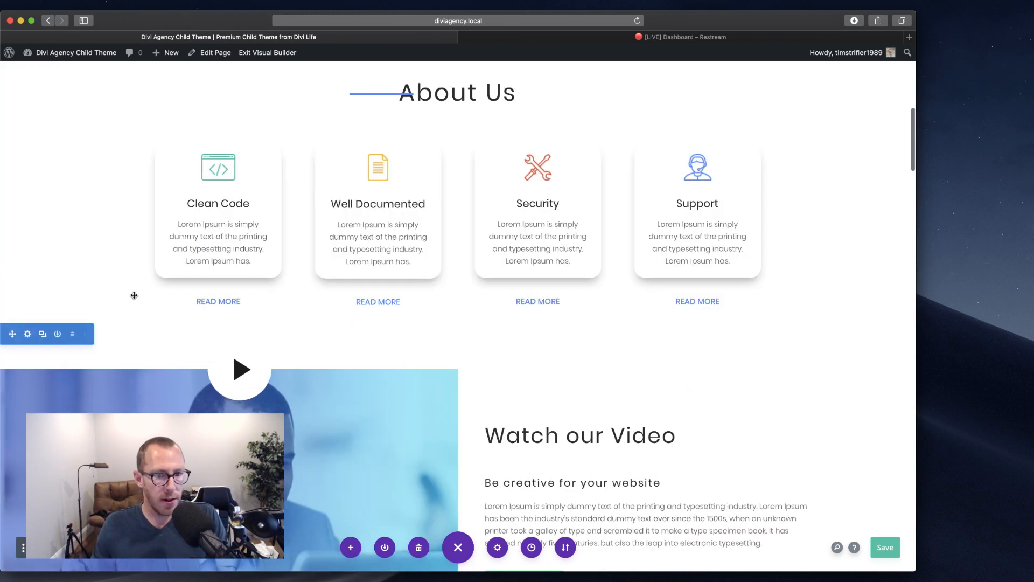
{"action": "scroll", "coordinate": [694, 325], "scroll_direction": "up", "scroll_amount": 3}
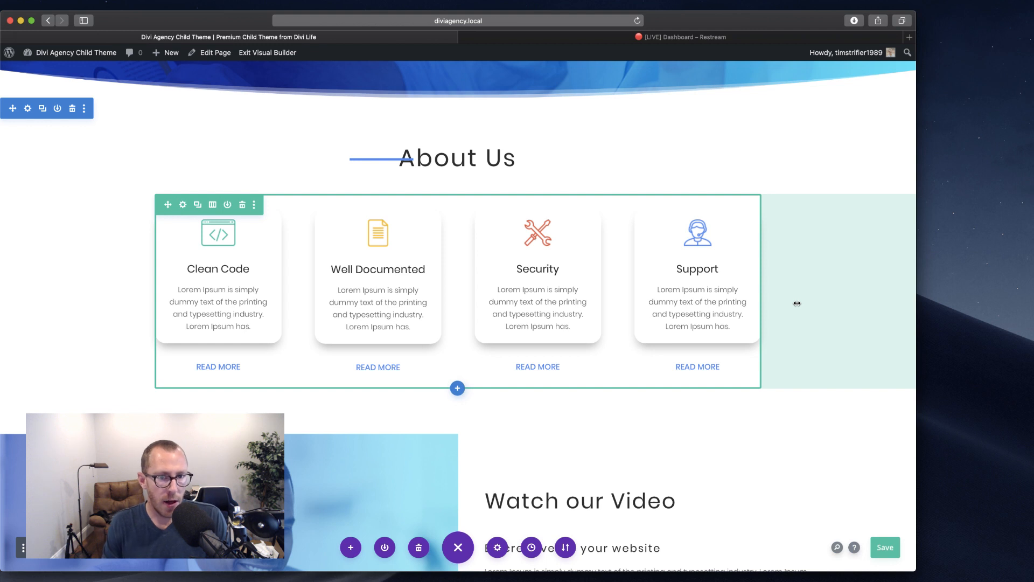
{"action": "key", "text": "shift+w"}
{"action": "scroll", "coordinate": [797, 306], "scroll_direction": "down", "scroll_amount": 8}
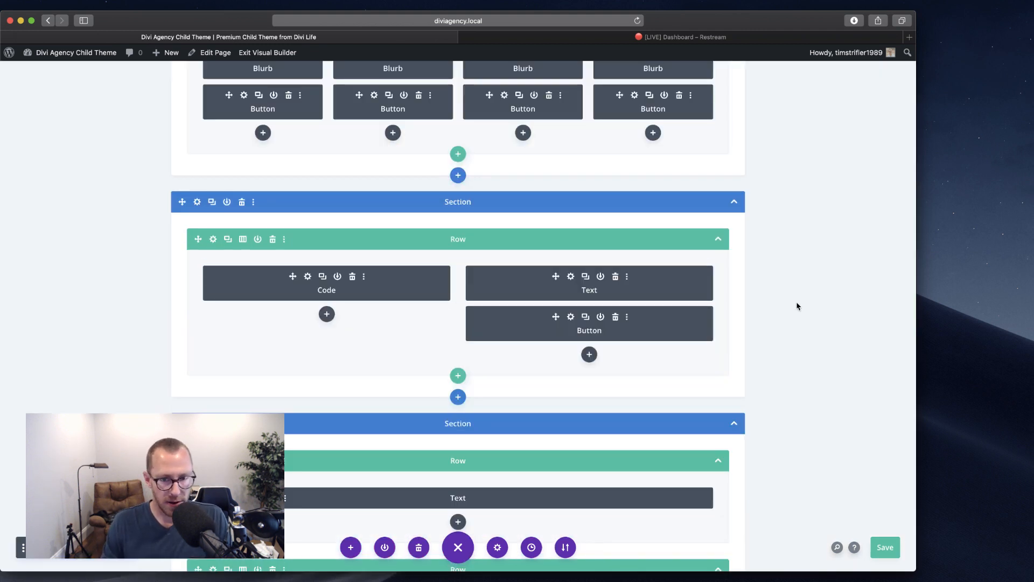
{"action": "scroll", "coordinate": [347, 291], "scroll_direction": "up", "scroll_amount": 5}
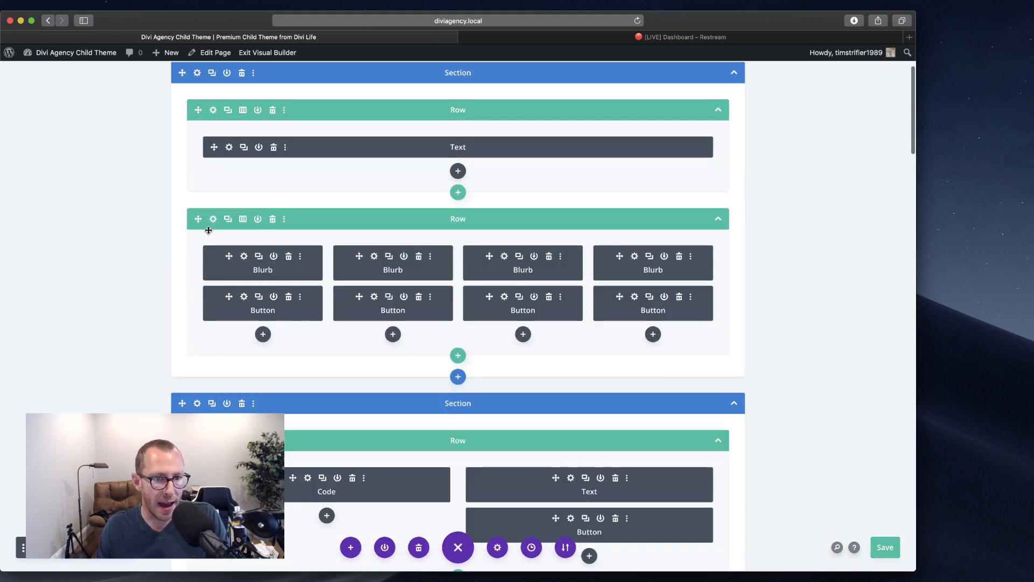
{"action": "scroll", "coordinate": [281, 235], "scroll_direction": "up", "scroll_amount": 3}
{"action": "scroll", "coordinate": [280, 235], "scroll_direction": "down", "scroll_amount": 10}
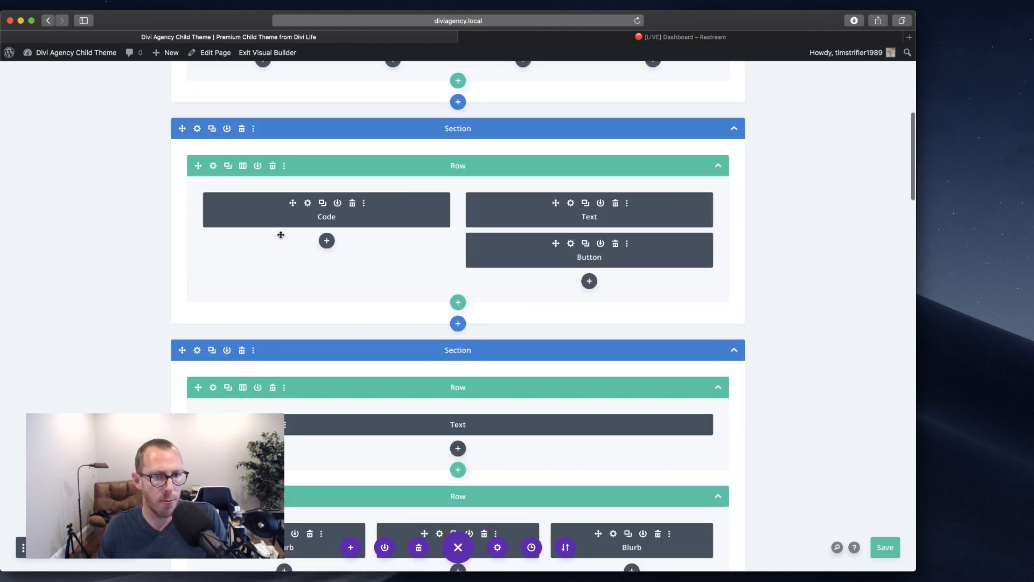
{"action": "scroll", "coordinate": [280, 235], "scroll_direction": "up", "scroll_amount": 3}
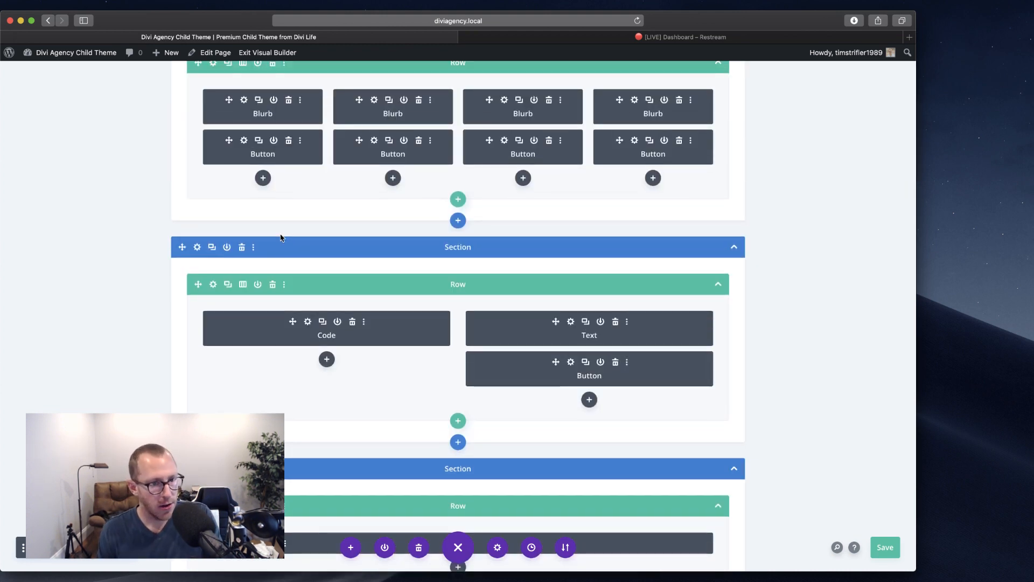
{"action": "key", "text": "shift+w"}
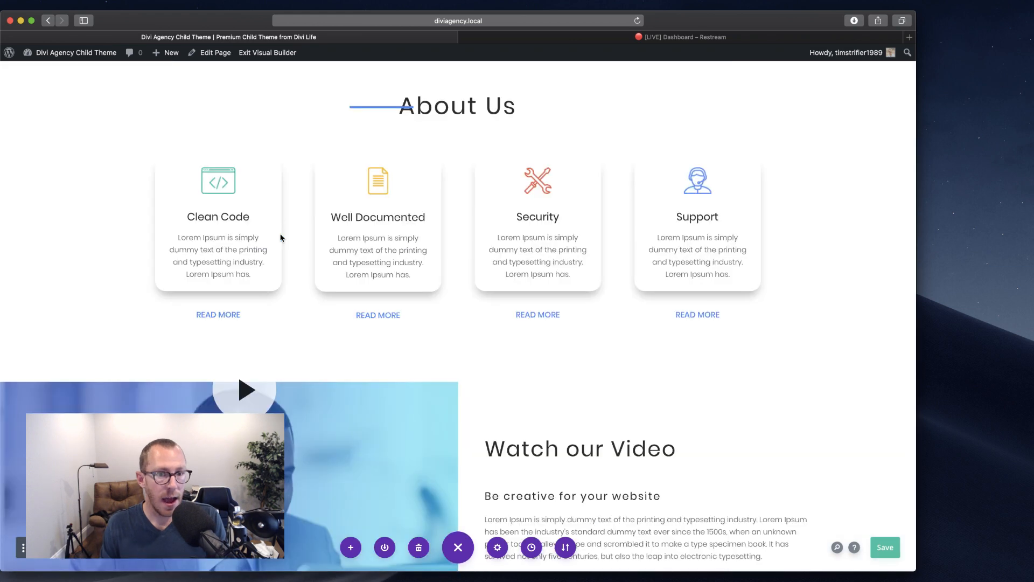
Step: Toggle wireframe view from the Our Services section, examine the structure around the portfolio rows, and return to the visual layout
{"action": "scroll", "coordinate": [810, 353], "scroll_direction": "up", "scroll_amount": 10}
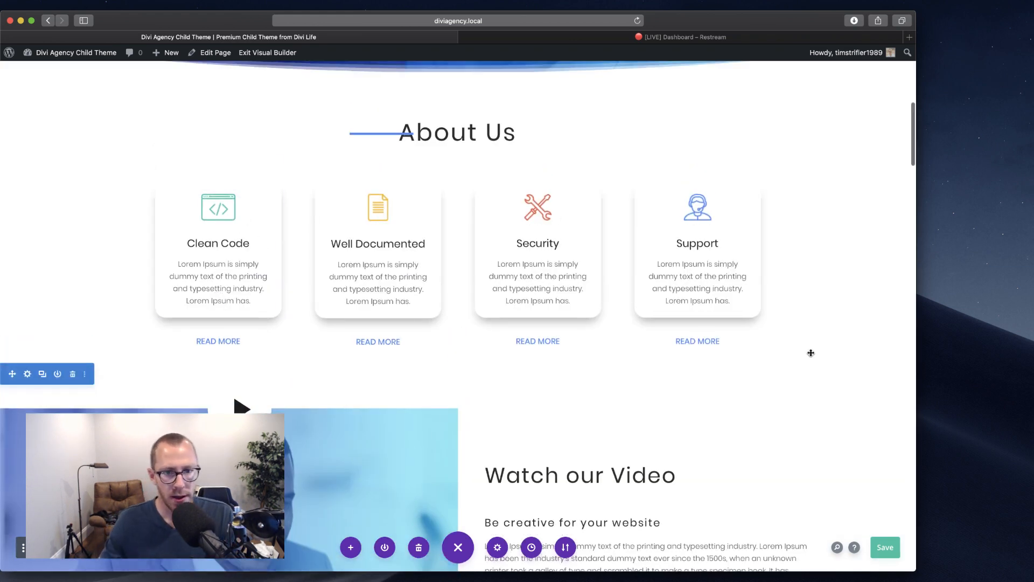
{"action": "scroll", "coordinate": [810, 353], "scroll_direction": "down", "scroll_amount": 10}
{"action": "scroll", "coordinate": [811, 353], "scroll_direction": "down", "scroll_amount": 10}
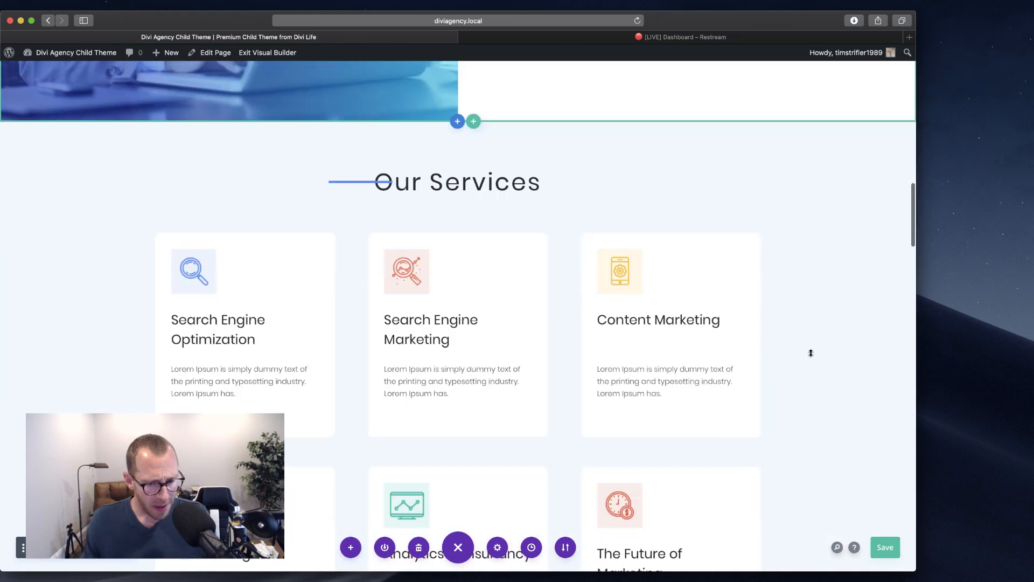
{"action": "scroll", "coordinate": [810, 353], "scroll_direction": "down", "scroll_amount": 3}
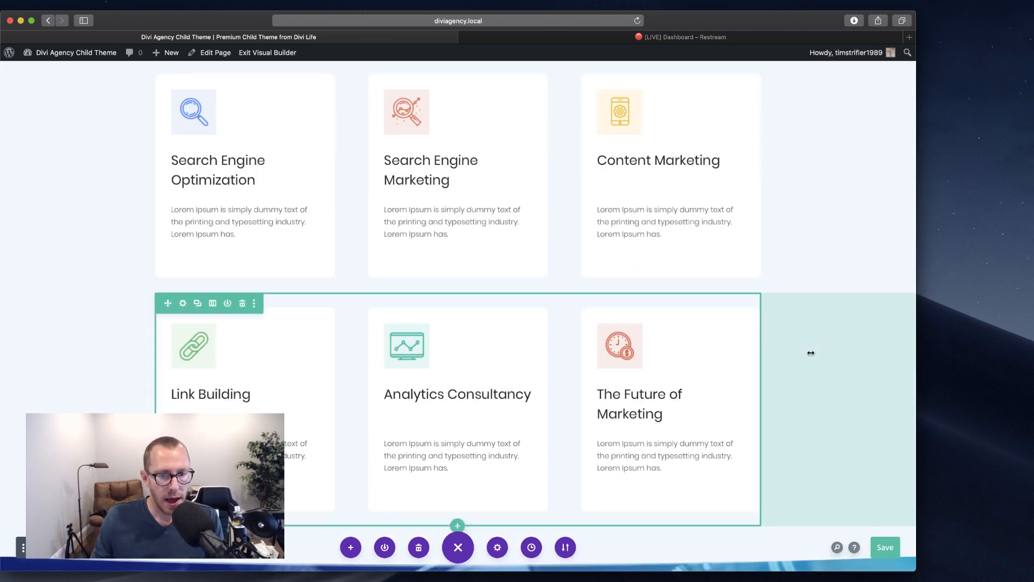
{"action": "key", "text": "shift+w"}
{"action": "scroll", "coordinate": [780, 284], "scroll_direction": "down", "scroll_amount": 5}
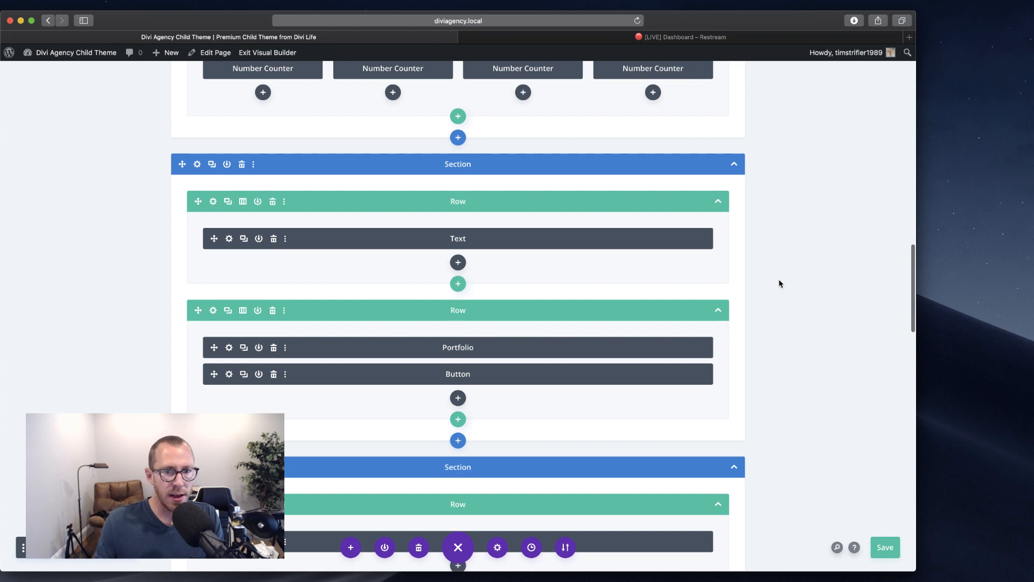
{"action": "key", "text": "shift+w"}
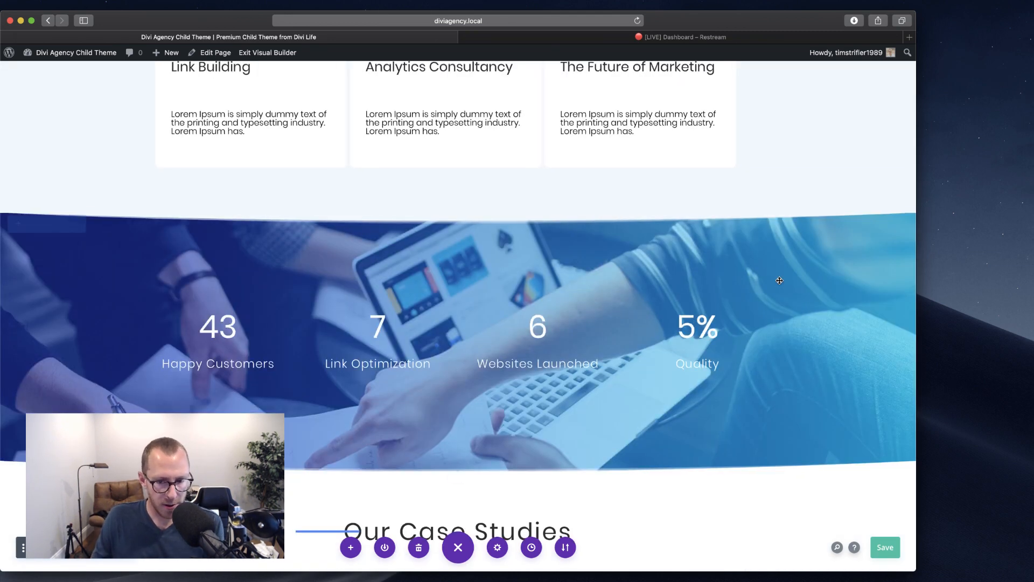
Step: Compare the start of the Our Services section in the visual layout and wireframe view, ending in the visual layout
{"action": "scroll", "coordinate": [600, 275], "scroll_direction": "up", "scroll_amount": 8}
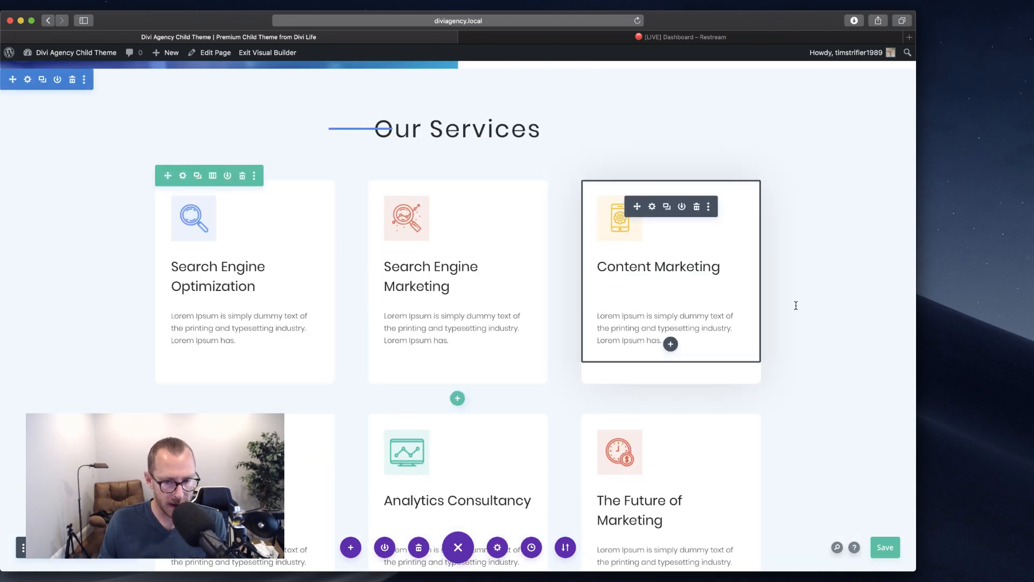
{"action": "scroll", "coordinate": [819, 322], "scroll_direction": "up", "scroll_amount": 10}
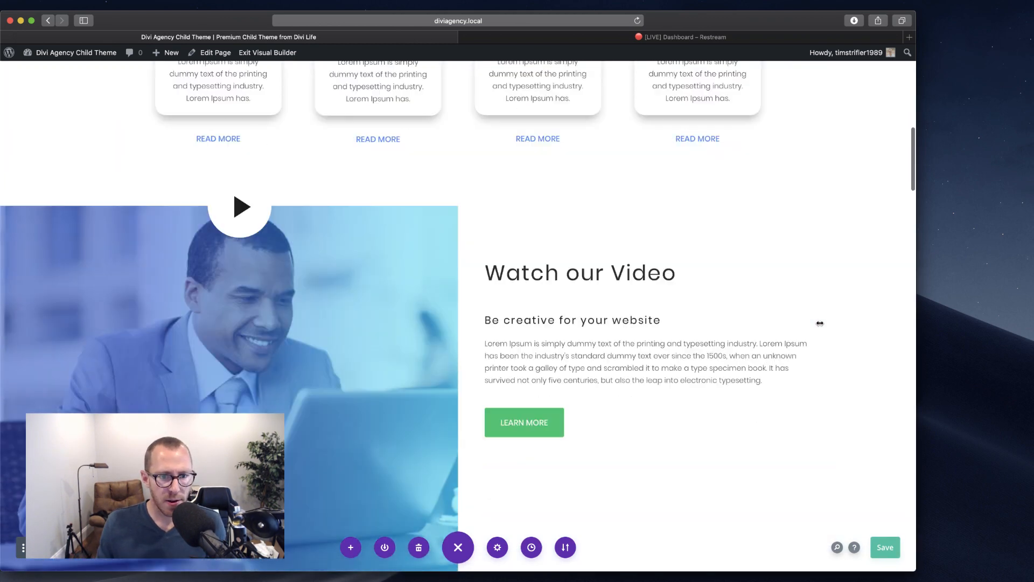
{"action": "scroll", "coordinate": [819, 322], "scroll_direction": "down", "scroll_amount": 5}
{"action": "scroll", "coordinate": [425, 470], "scroll_direction": "down", "scroll_amount": 2}
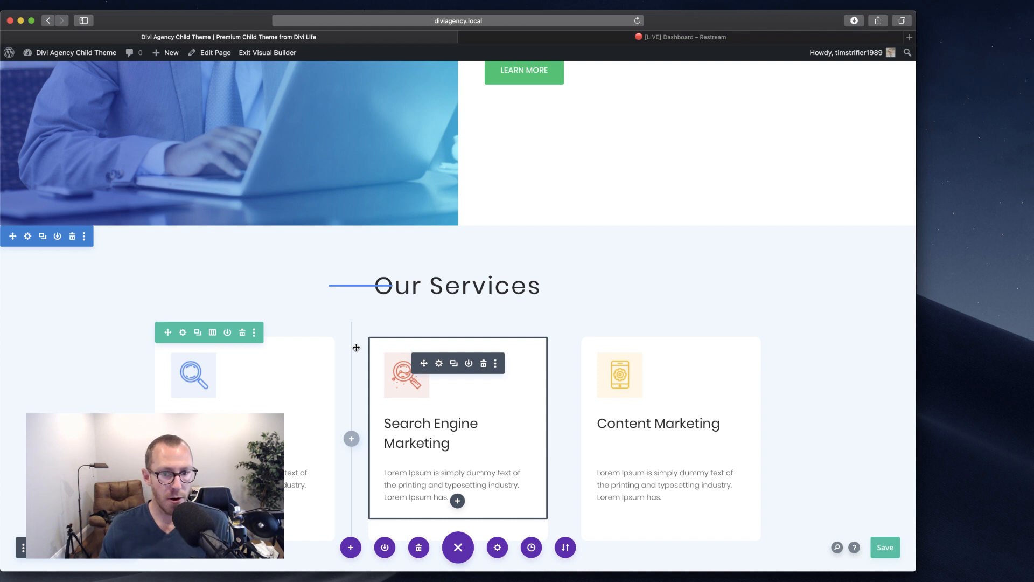
{"action": "key", "text": "shift+w"}
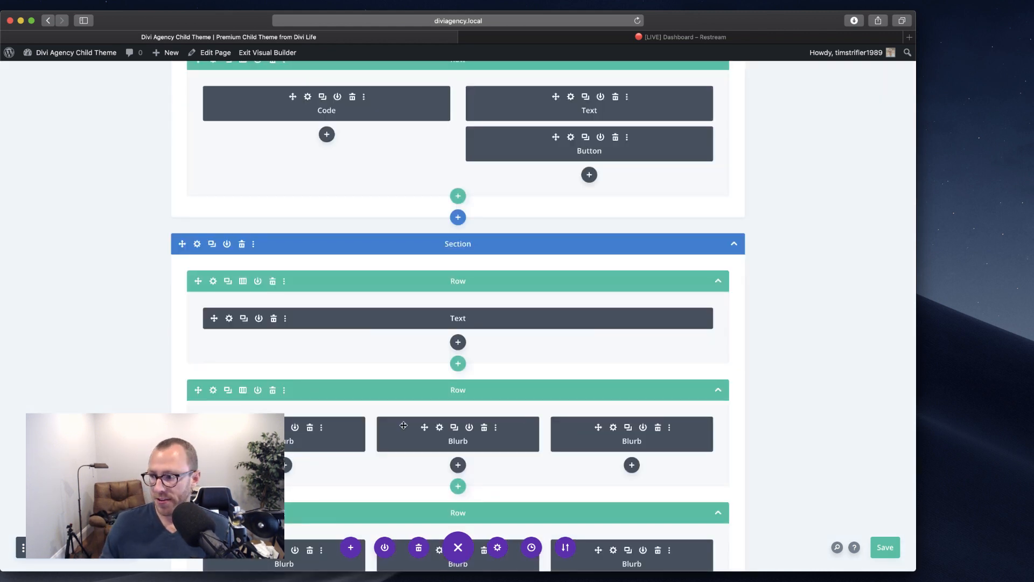
{"action": "key", "text": "shift+w"}
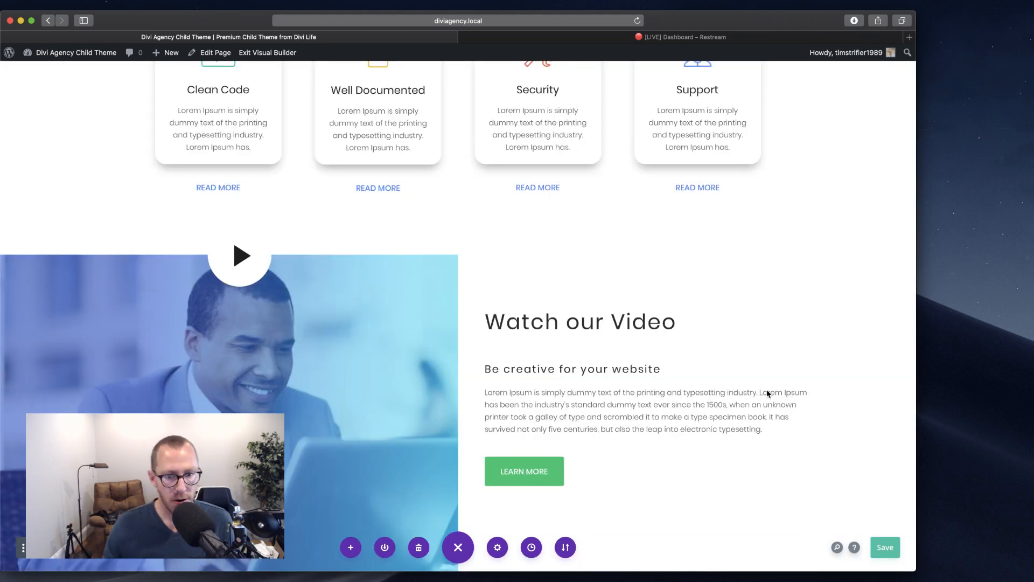
Step: Reveal the Support blurb's controls using click mode in the About Us section, open its settings and close them
{"action": "scroll", "coordinate": [560, 312], "scroll_direction": "up", "scroll_amount": 5}
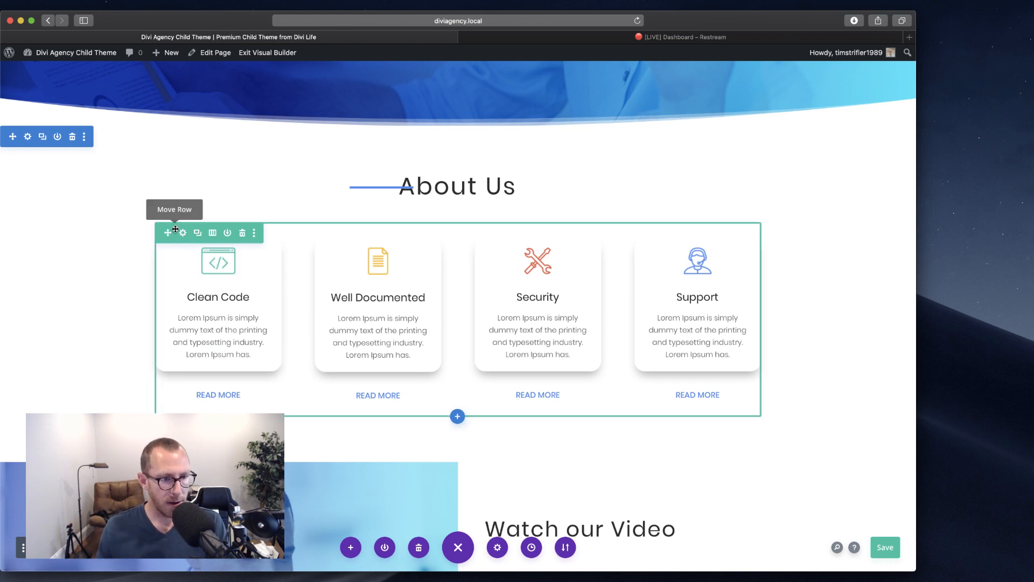
{"action": "left_click_drag", "start_coordinate": [175, 233], "coordinate": [69, 166]}
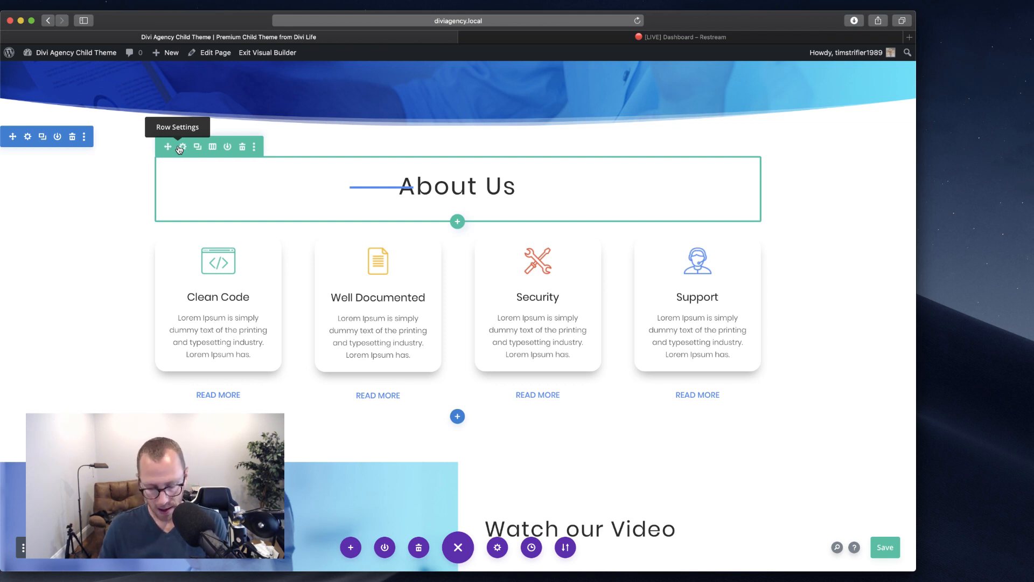
{"action": "key", "text": "super"}
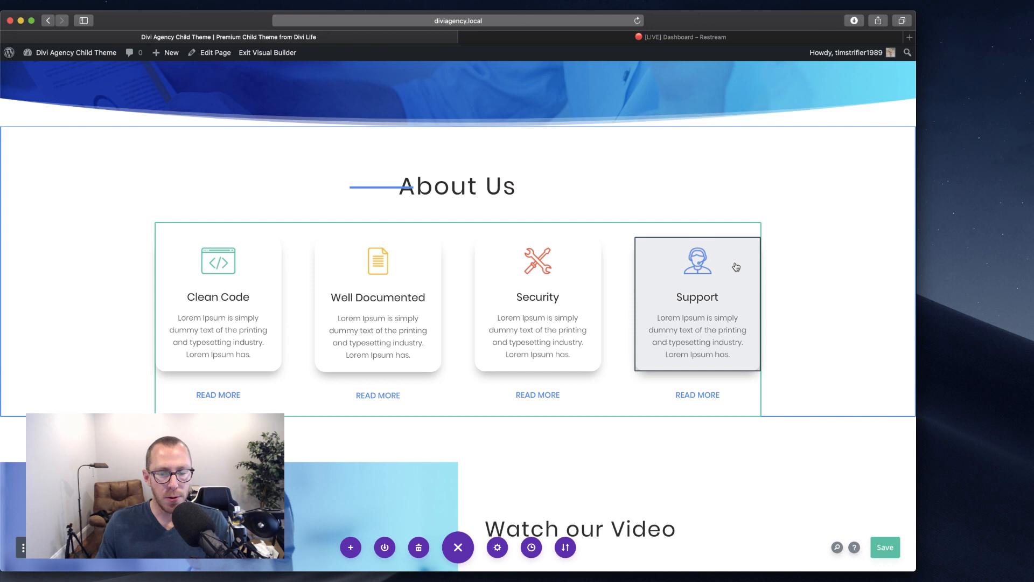
{"action": "left_click", "coordinate": [652, 269]}
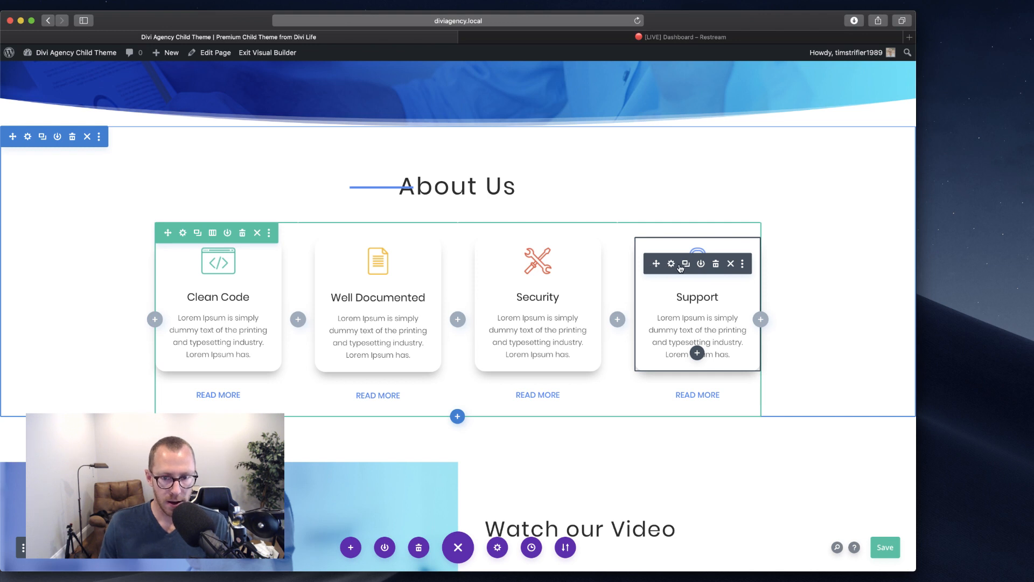
{"action": "left_click", "coordinate": [669, 267]}
{"action": "key", "text": "Escape"}
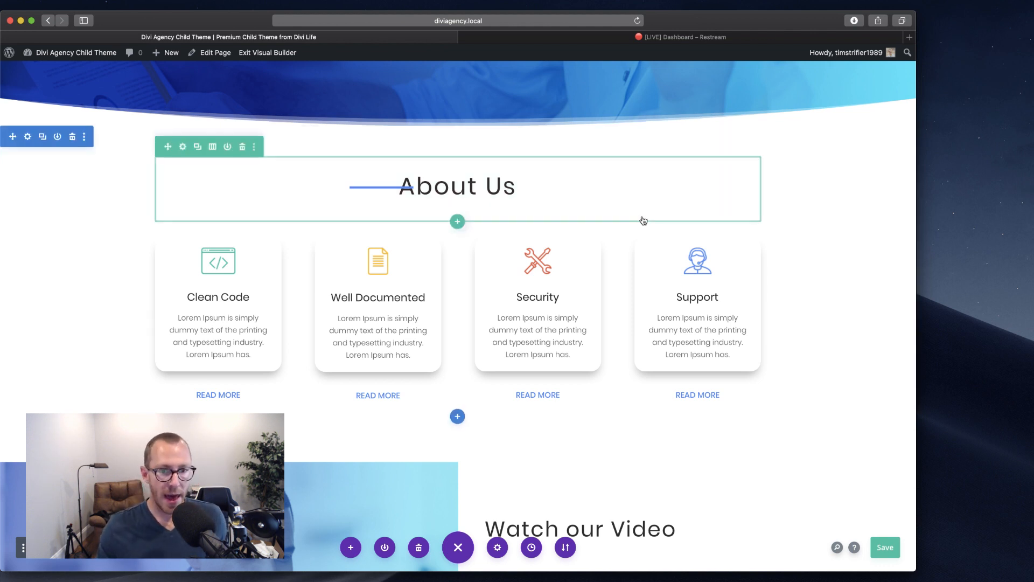
{"action": "mouse_move", "coordinate": [536, 351]}
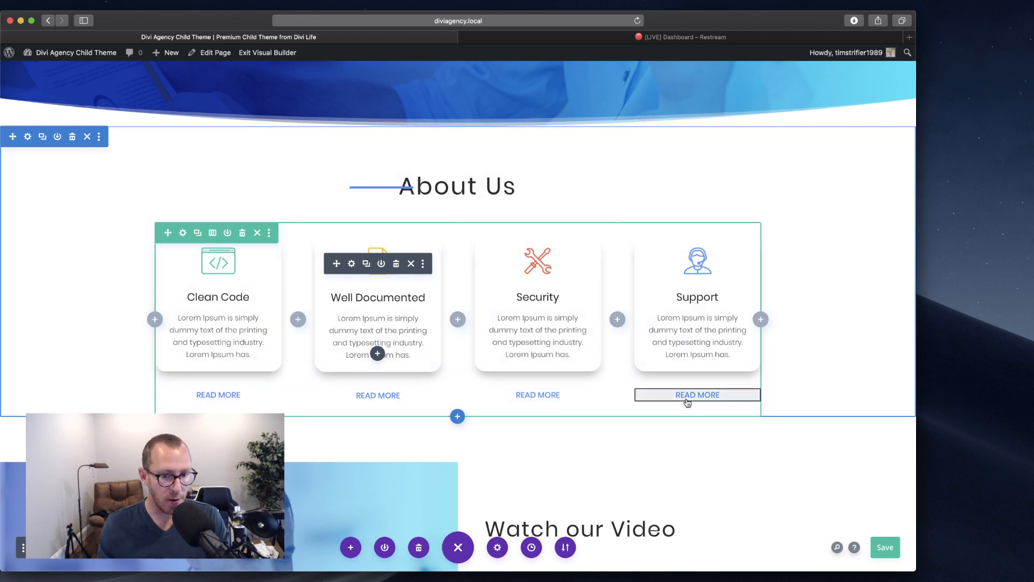
Step: Reveal the Security blurb's controls in the About Us section and open its module settings
{"action": "scroll", "coordinate": [687, 403], "scroll_direction": "down", "scroll_amount": 5}
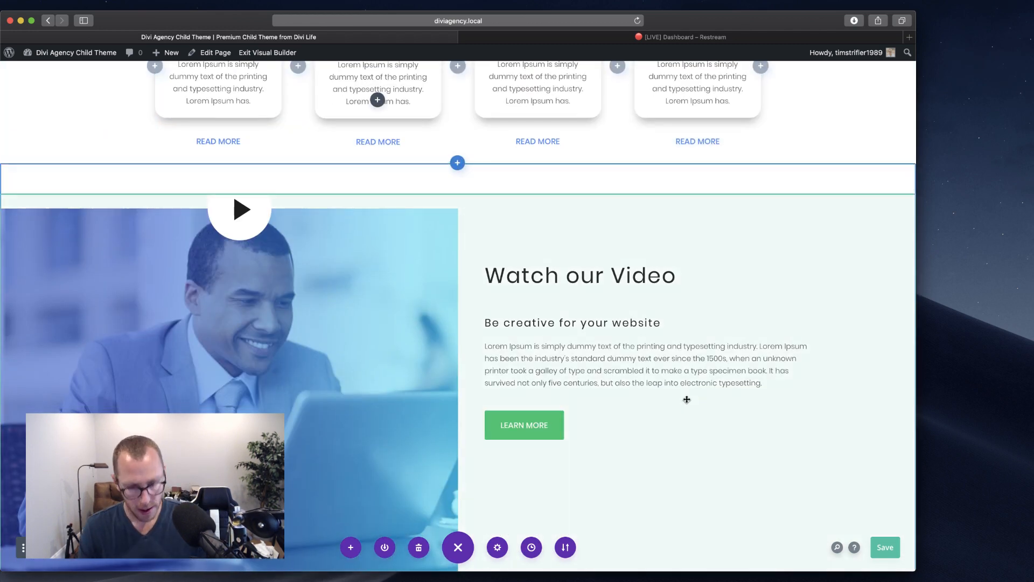
{"action": "scroll", "coordinate": [686, 399], "scroll_direction": "up", "scroll_amount": 5}
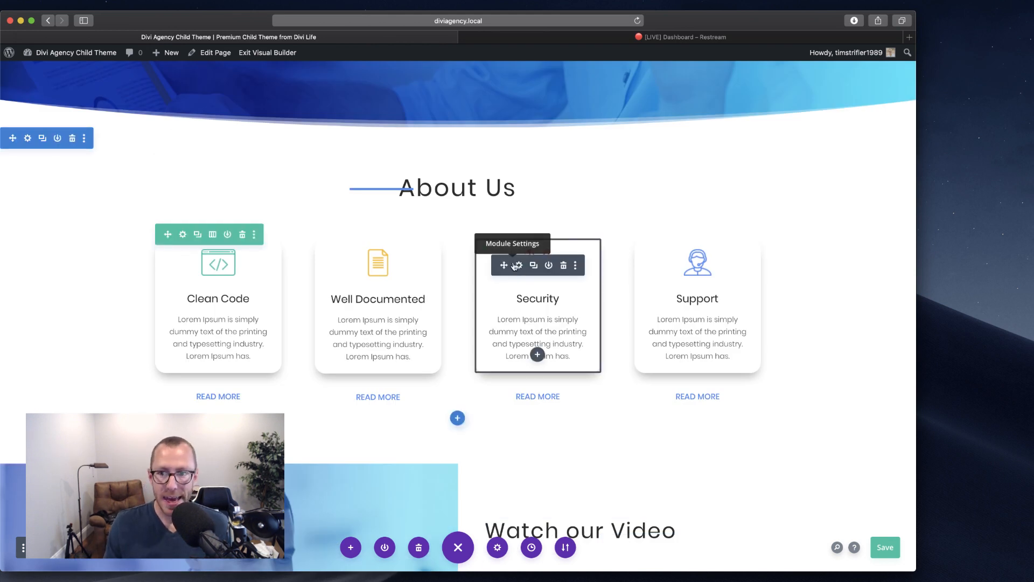
{"action": "left_click", "coordinate": [515, 266]}
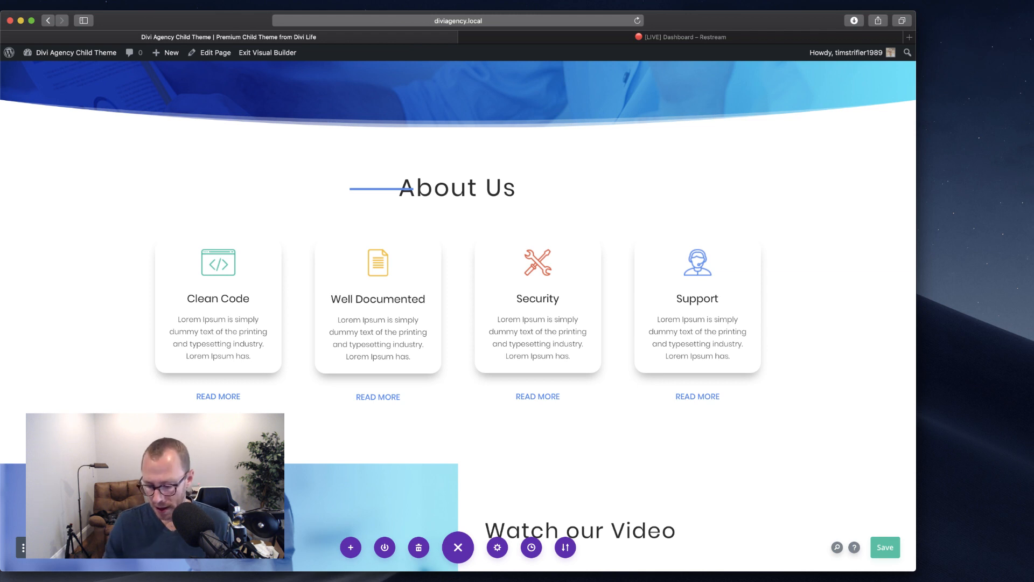
Step: Open the builder's keyboard shortcuts reference, review the page shortcuts, and close it
{"action": "key", "text": "shift+/"}
{"action": "key", "text": "super+l"}
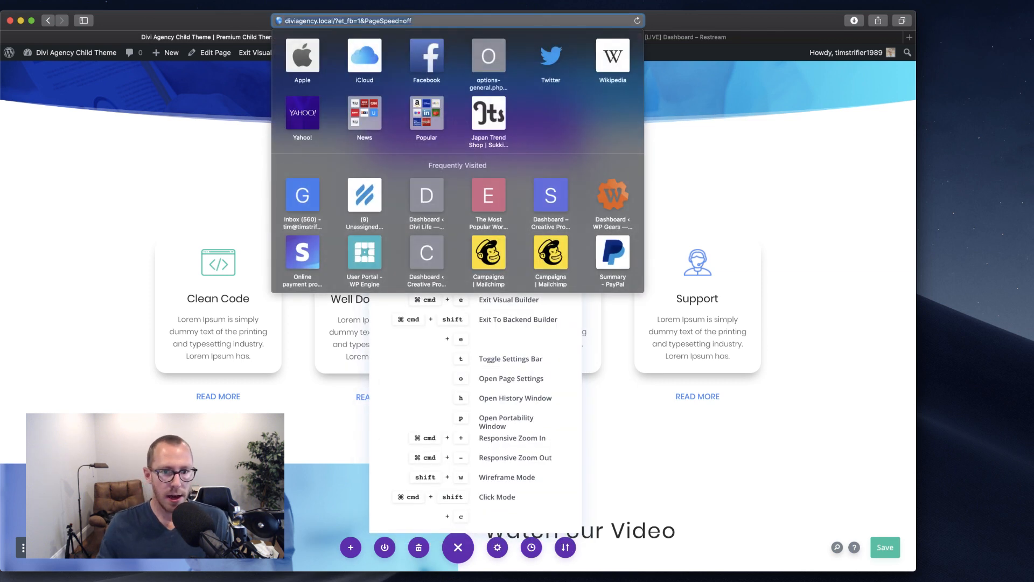
{"action": "left_click", "coordinate": [539, 414]}
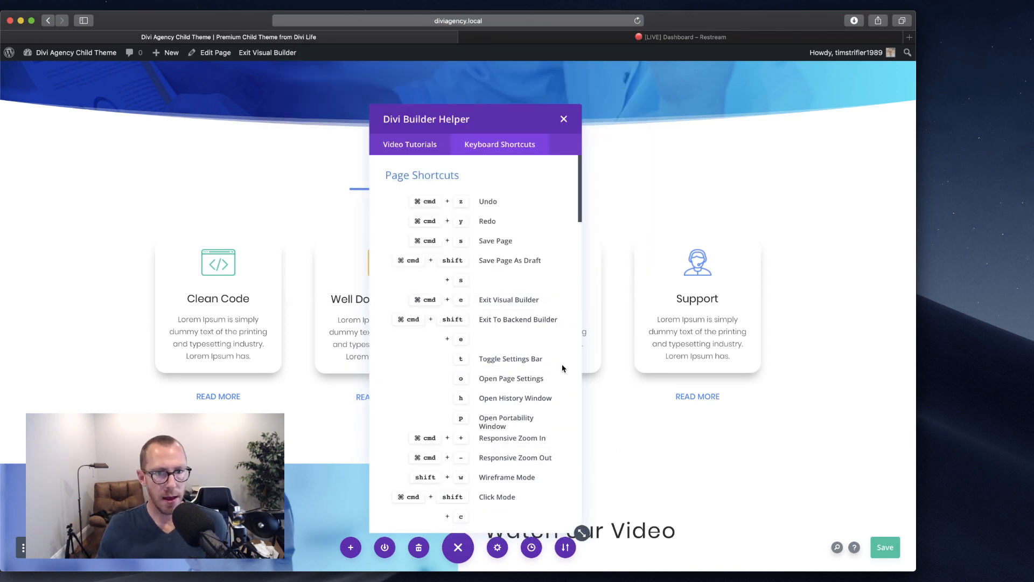
{"action": "scroll", "coordinate": [561, 365], "scroll_direction": "down", "scroll_amount": 1}
{"action": "scroll", "coordinate": [560, 364], "scroll_direction": "down", "scroll_amount": 1}
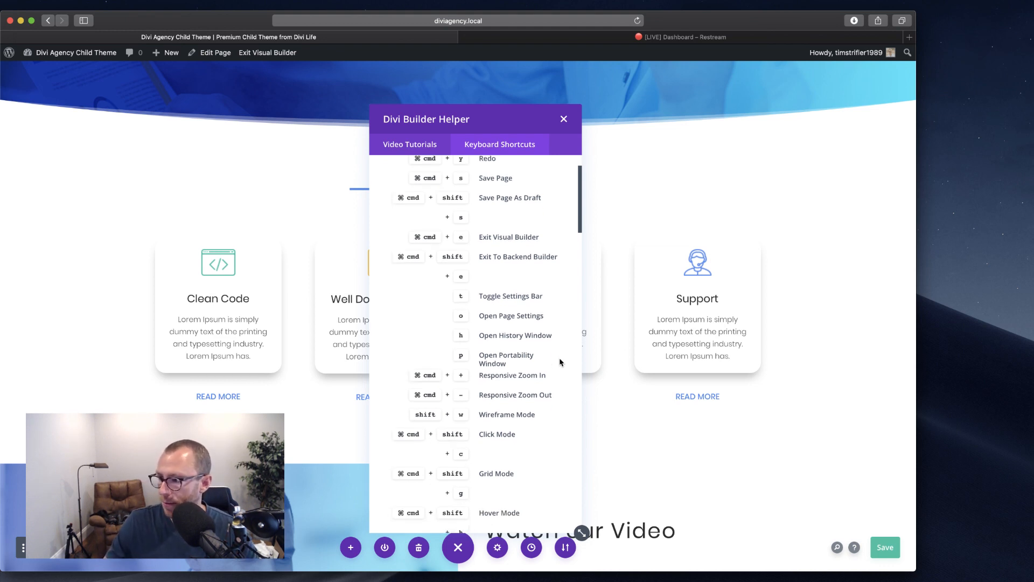
{"action": "left_click", "coordinate": [564, 122]}
Step: Paste the copied Clean Code blurb beneath each of the four blurbs in the About Us section
{"action": "scroll", "coordinate": [751, 280], "scroll_direction": "down", "scroll_amount": 3}
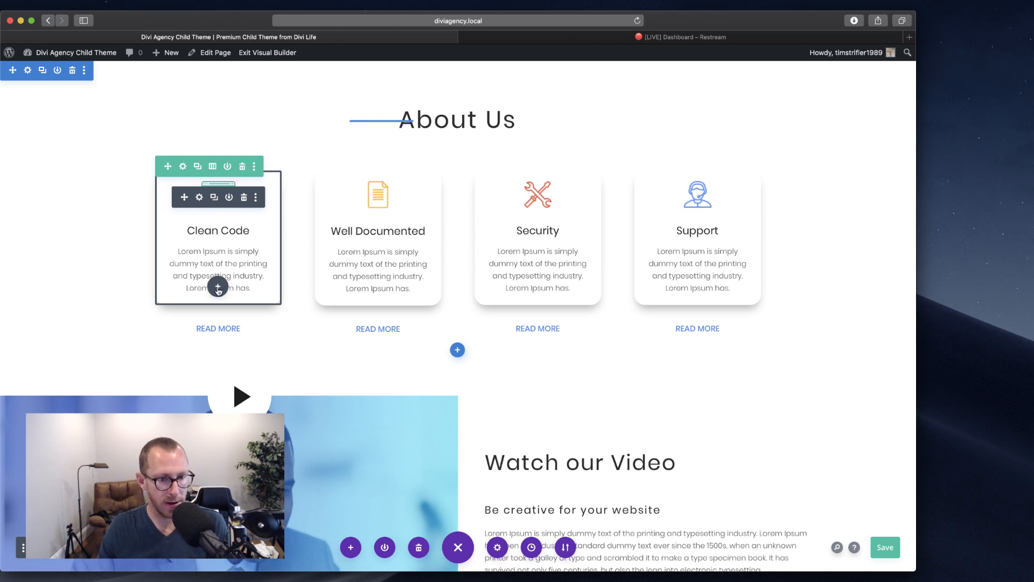
{"action": "key", "text": "super+v"}
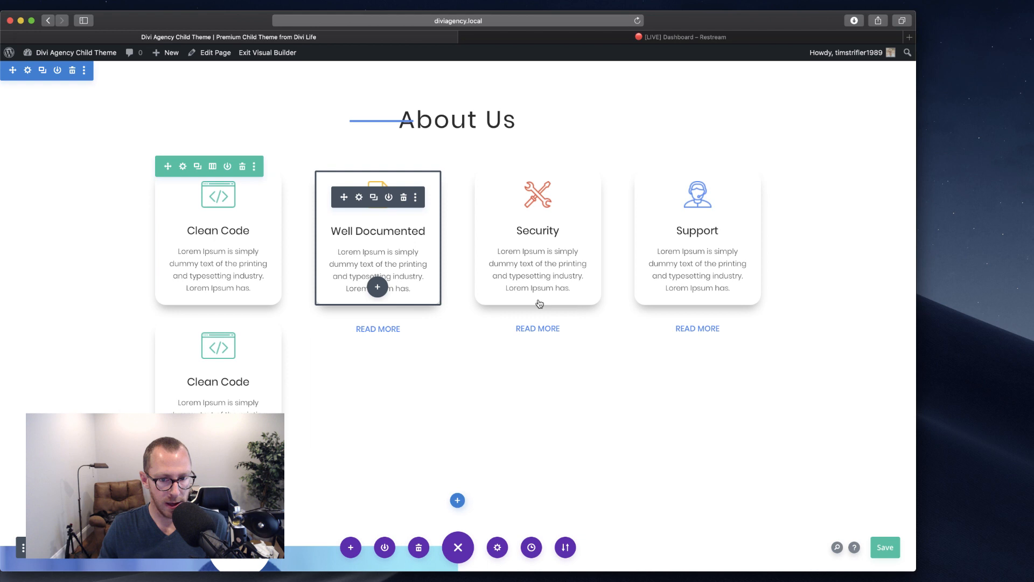
{"action": "key", "text": "super+v"}
{"action": "key", "text": "super+v"}
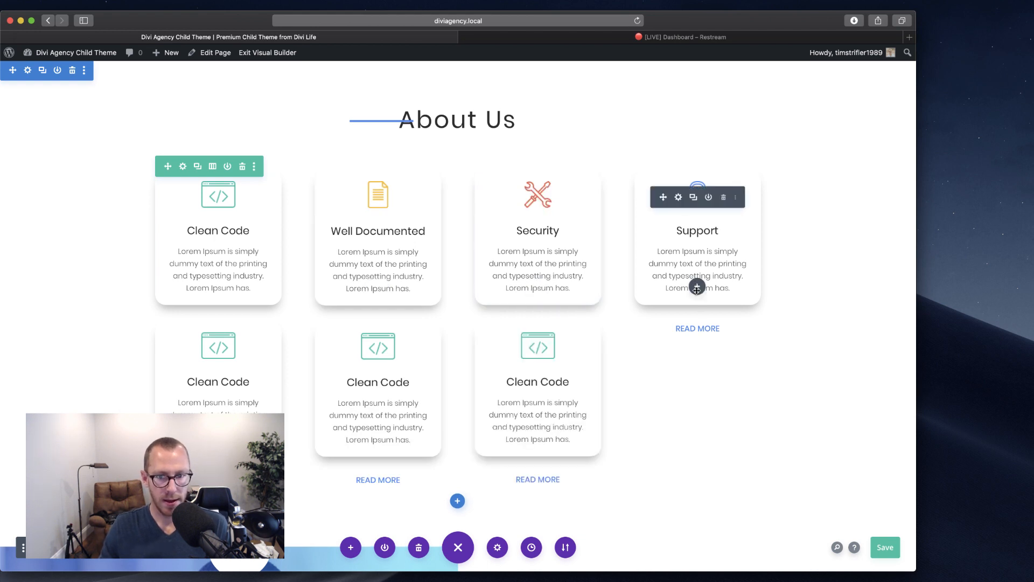
{"action": "key", "text": "super+v"}
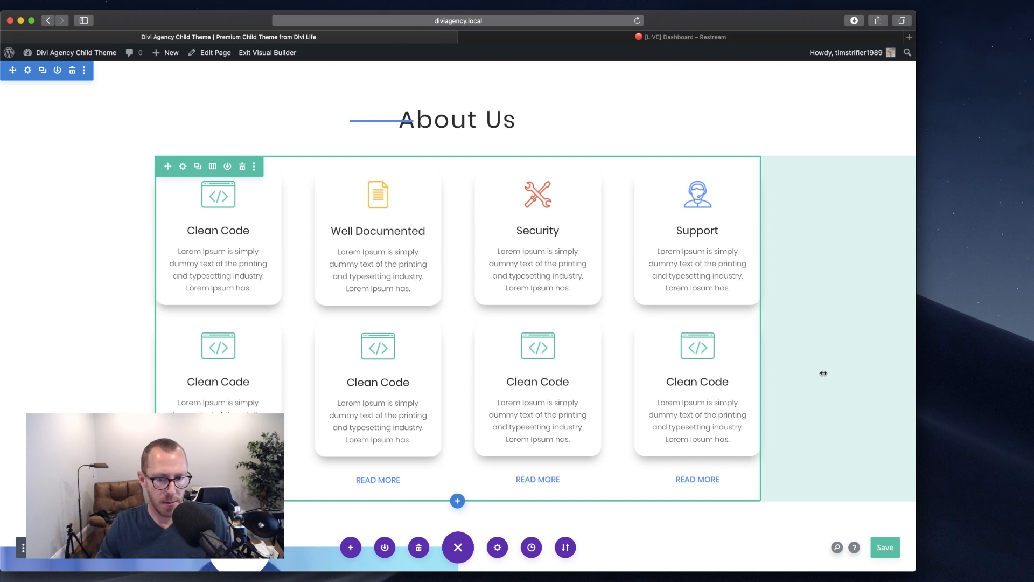
Step: Undo the four pasted Clean Code blurbs, following the changes in the editing history, and accept that history state
{"action": "key", "text": "super+z"}
{"action": "left_click", "coordinate": [531, 547]}
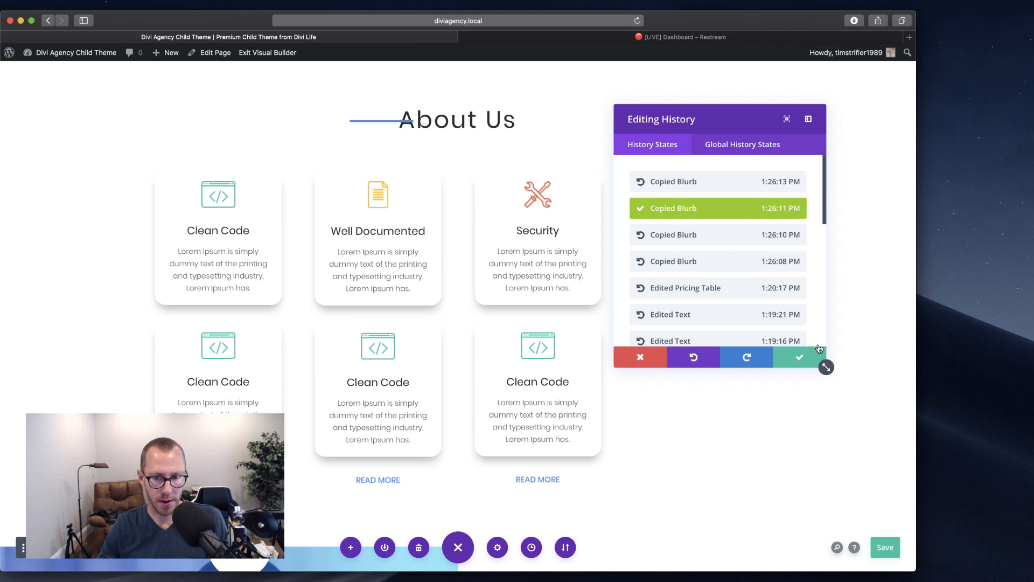
{"action": "key", "text": "super+z"}
{"action": "key", "text": "super+z"}
{"action": "key", "text": "super+z"}
{"action": "left_click", "coordinate": [797, 358]}
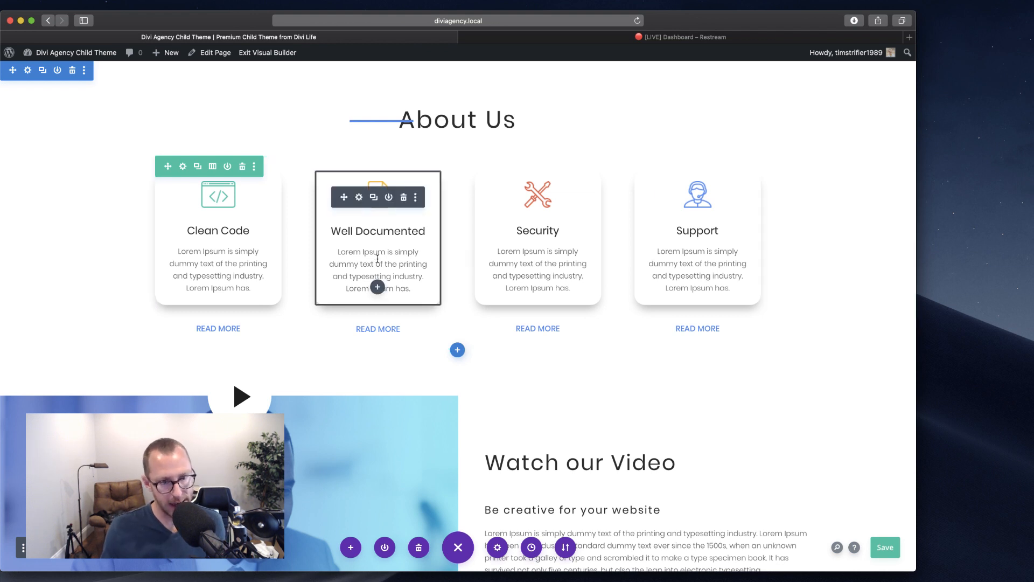
Step: Set the Well Documented blurb's title font to Permanent Marker
{"action": "left_click", "coordinate": [359, 197]}
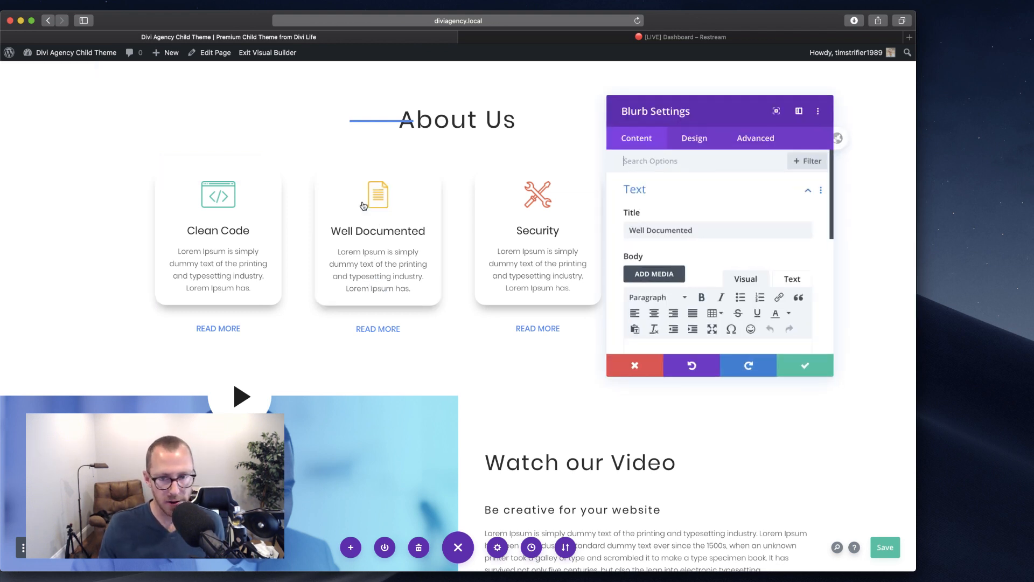
{"action": "left_click_drag", "start_coordinate": [687, 123], "coordinate": [202, 182]}
{"action": "left_click", "coordinate": [199, 231]}
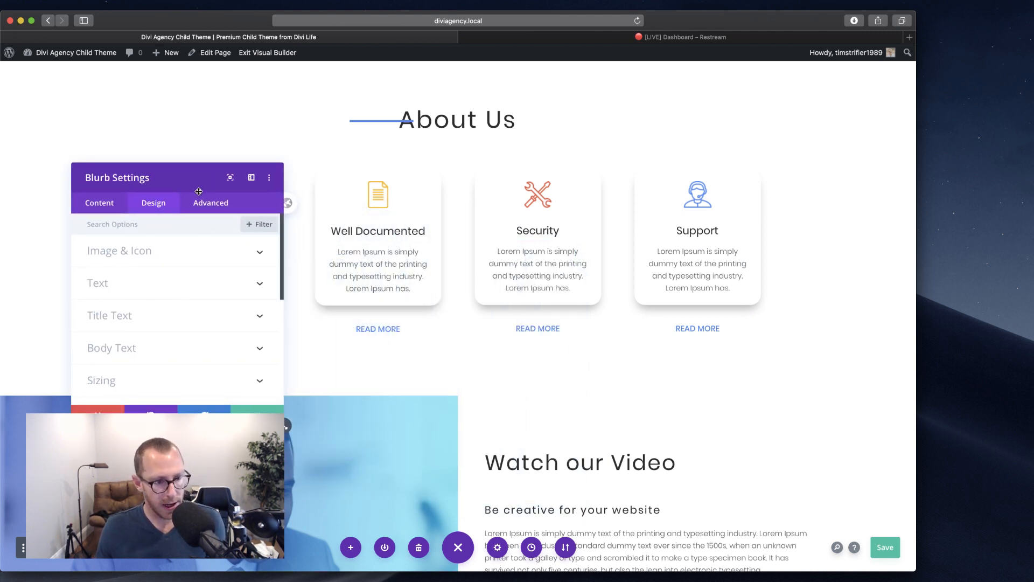
{"action": "left_click", "coordinate": [167, 327]}
{"action": "scroll", "coordinate": [167, 326], "scroll_direction": "down", "scroll_amount": 1}
{"action": "scroll", "coordinate": [203, 317], "scroll_direction": "down", "scroll_amount": 1}
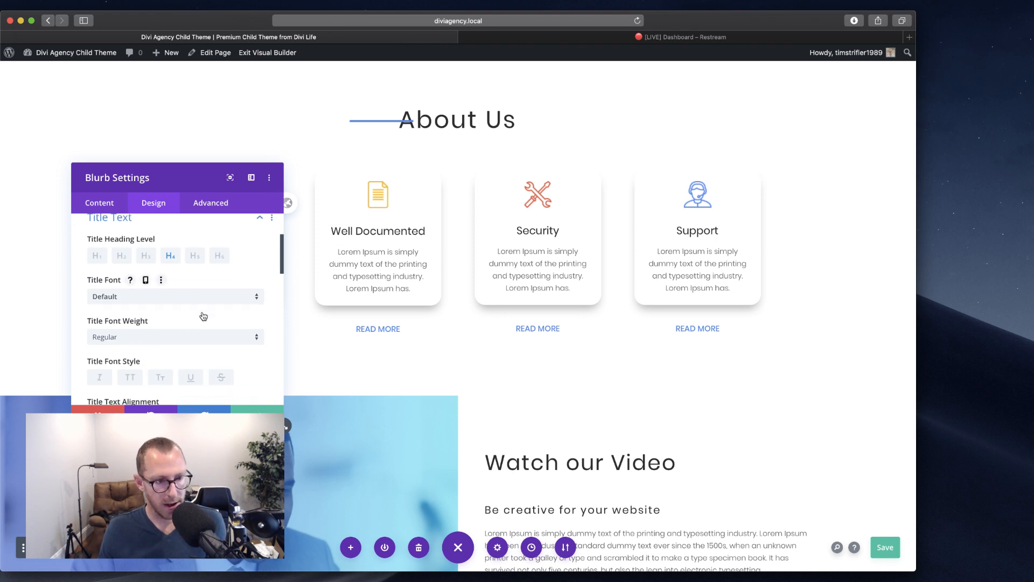
{"action": "left_click", "coordinate": [140, 279]}
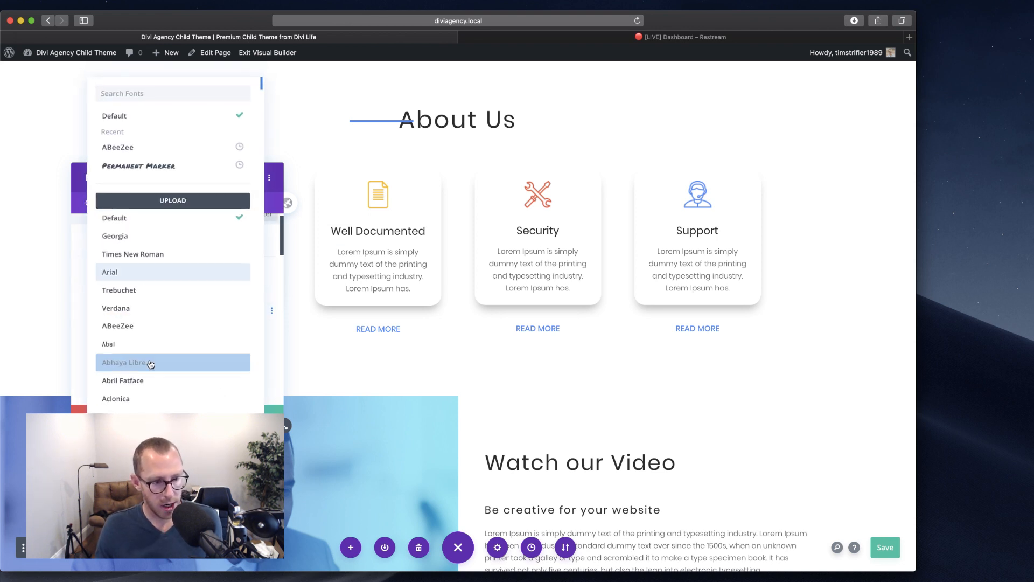
{"action": "type", "text": "pe"}
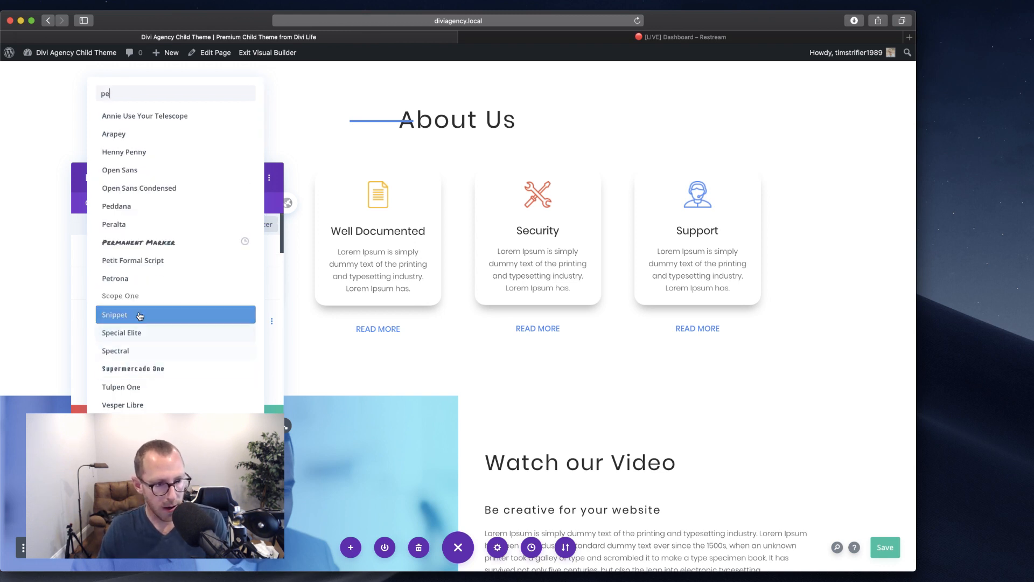
{"action": "left_click", "coordinate": [146, 245]}
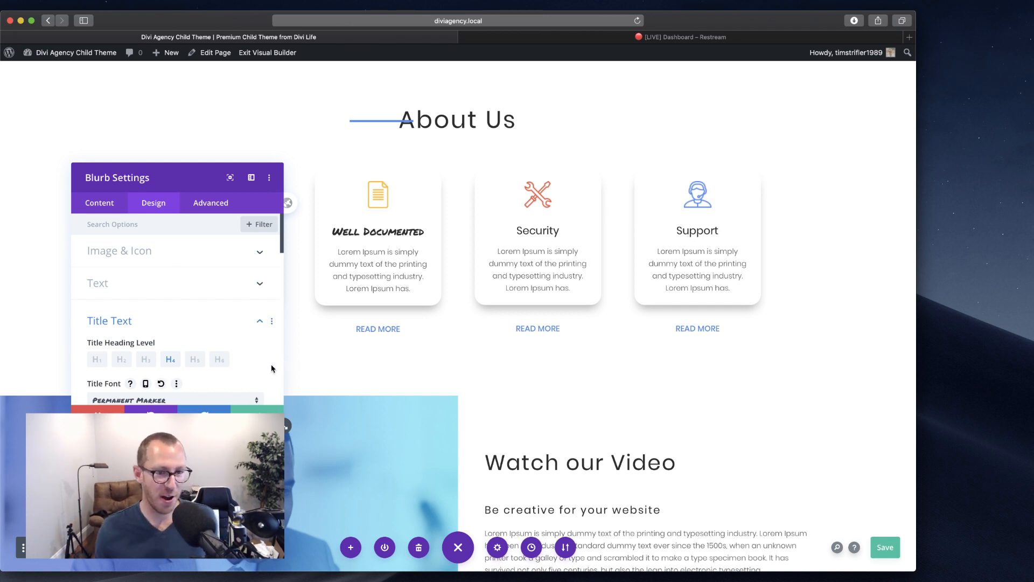
Step: Give the Well Documented blurb a hover transform that scales it to 124%, and close its settings
{"action": "scroll", "coordinate": [272, 368], "scroll_direction": "down", "scroll_amount": 3}
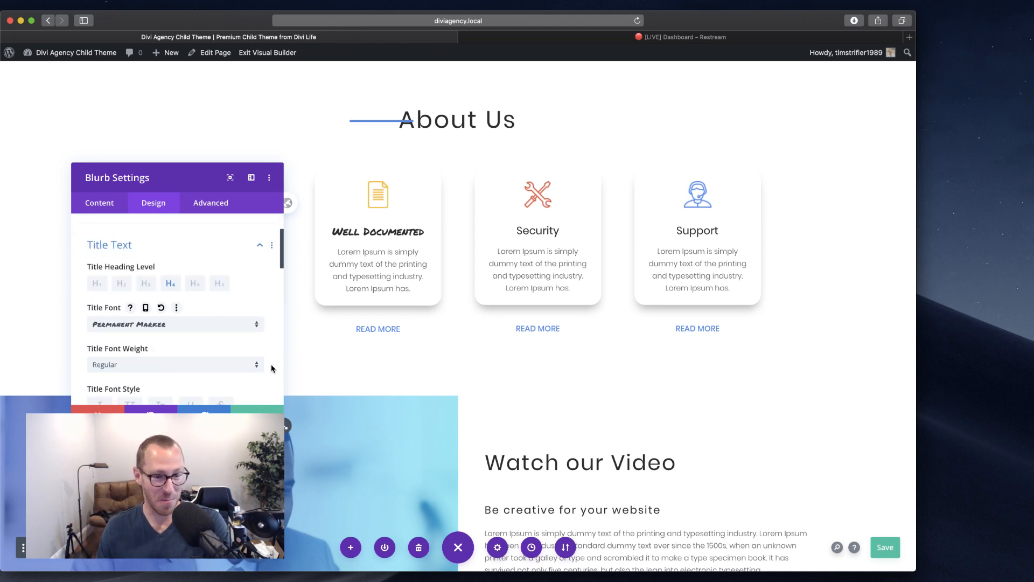
{"action": "scroll", "coordinate": [272, 368], "scroll_direction": "down", "scroll_amount": 4}
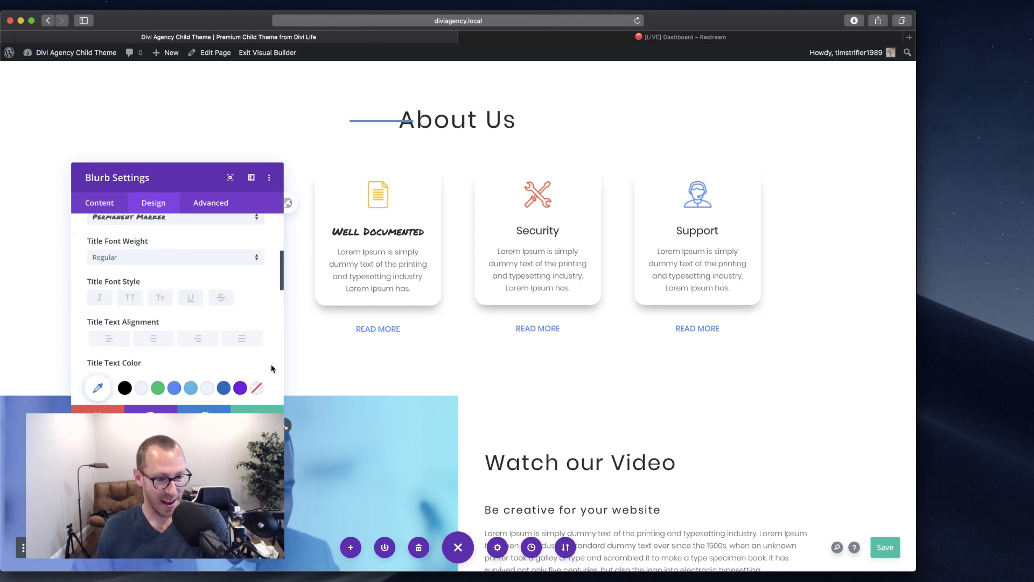
{"action": "scroll", "coordinate": [272, 368], "scroll_direction": "up", "scroll_amount": 3}
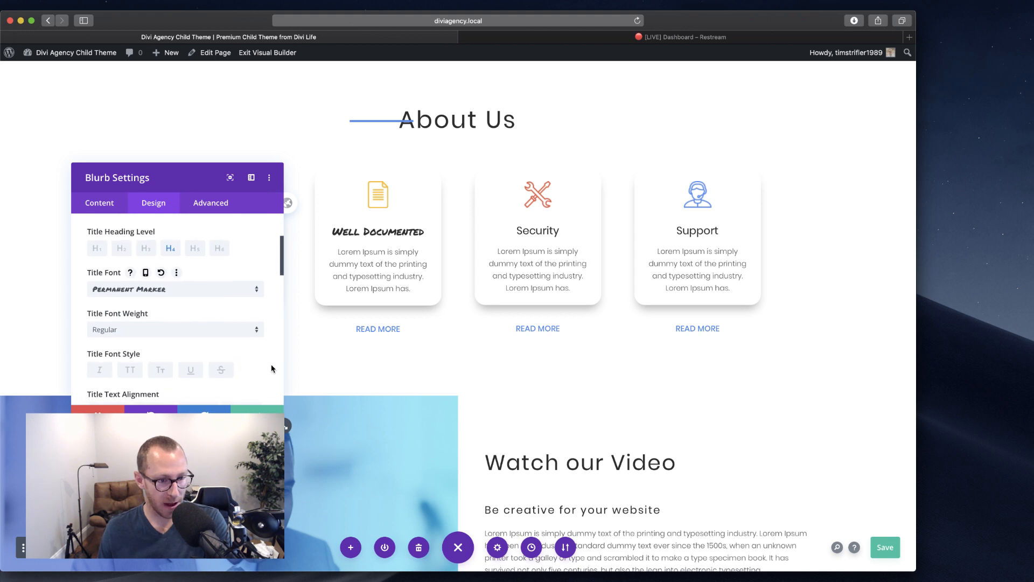
{"action": "scroll", "coordinate": [258, 287], "scroll_direction": "up", "scroll_amount": 5}
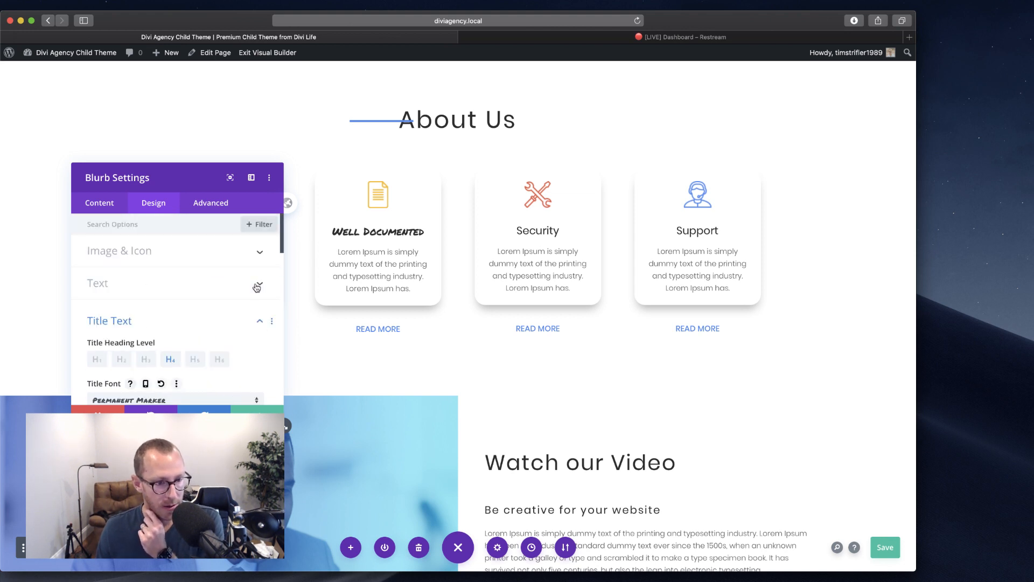
{"action": "scroll", "coordinate": [256, 287], "scroll_direction": "down", "scroll_amount": 10}
{"action": "scroll", "coordinate": [256, 287], "scroll_direction": "down", "scroll_amount": 5}
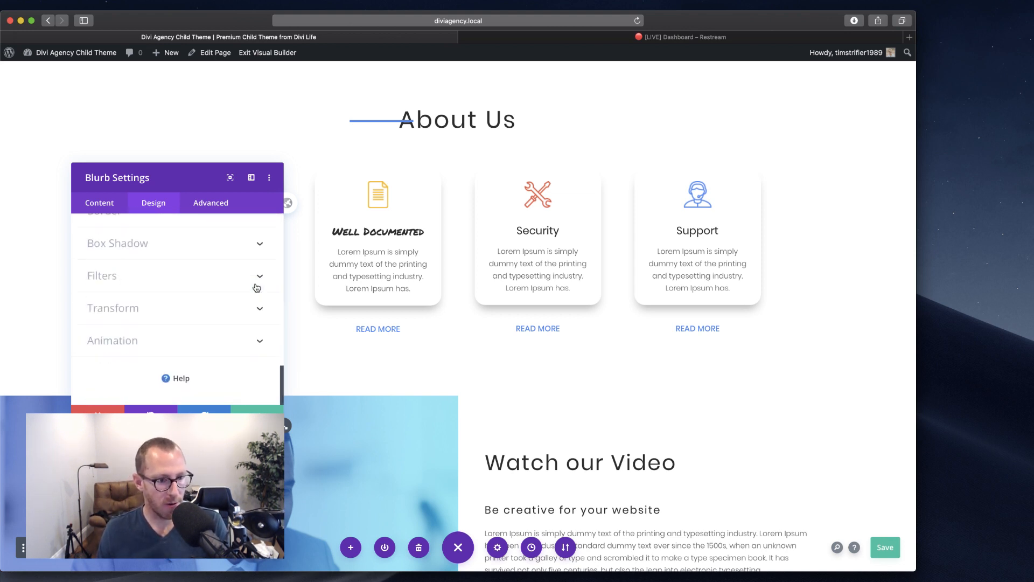
{"action": "left_click", "coordinate": [185, 314]}
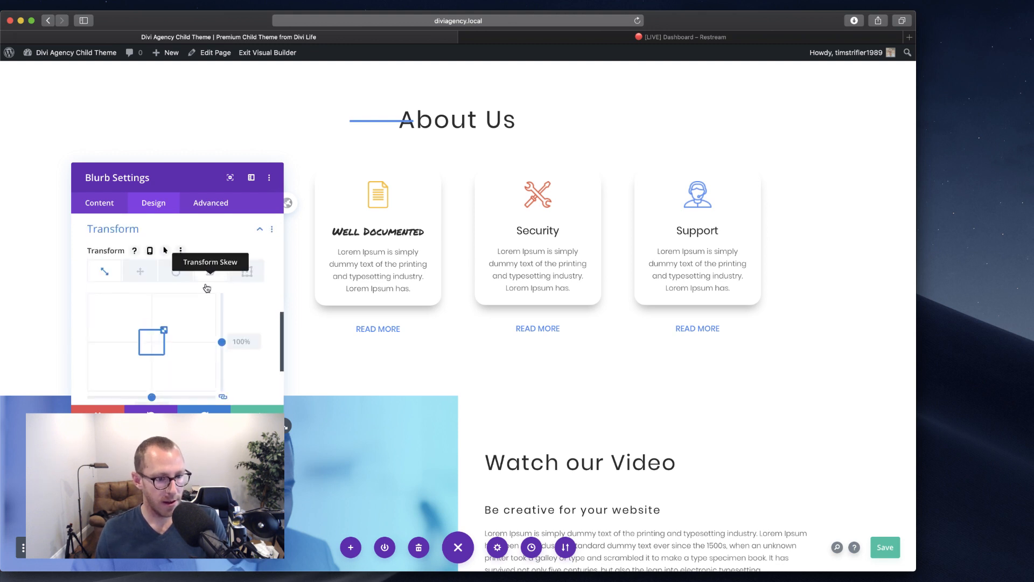
{"action": "left_click", "coordinate": [165, 251]}
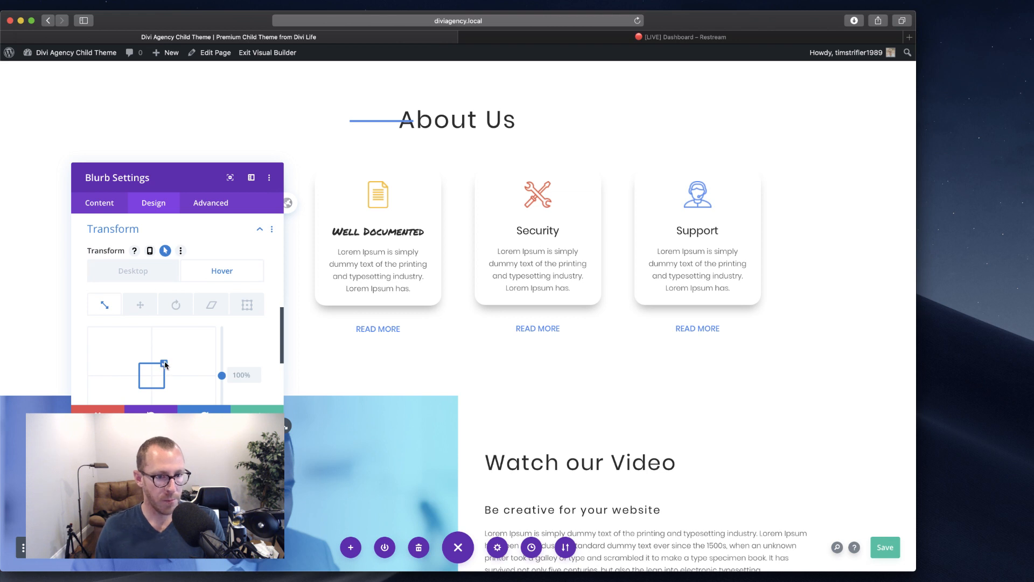
{"action": "left_click_drag", "start_coordinate": [165, 365], "coordinate": [195, 345]}
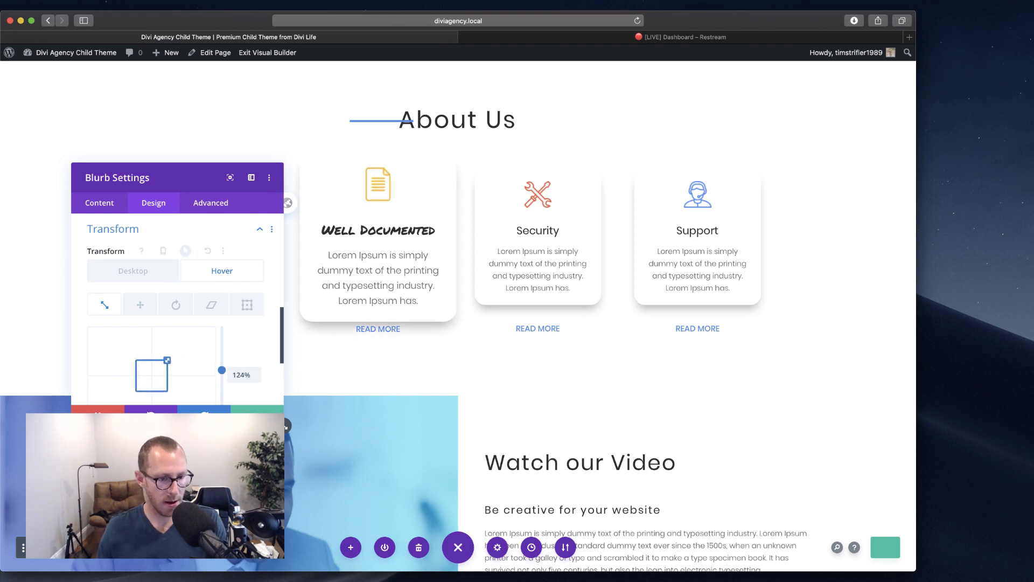
{"action": "scroll", "coordinate": [178, 323], "scroll_direction": "down", "scroll_amount": 1}
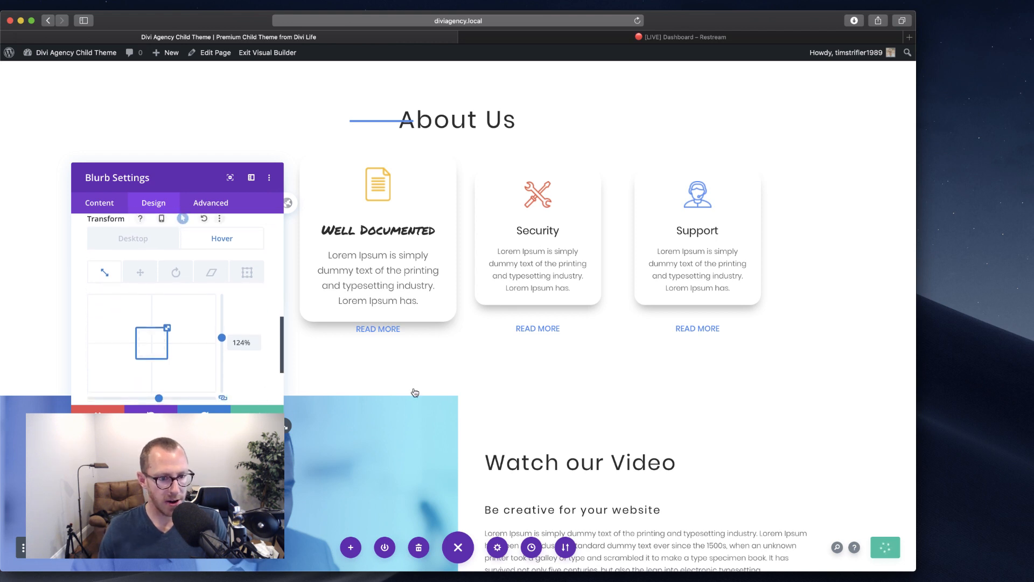
{"action": "key", "text": "Escape"}
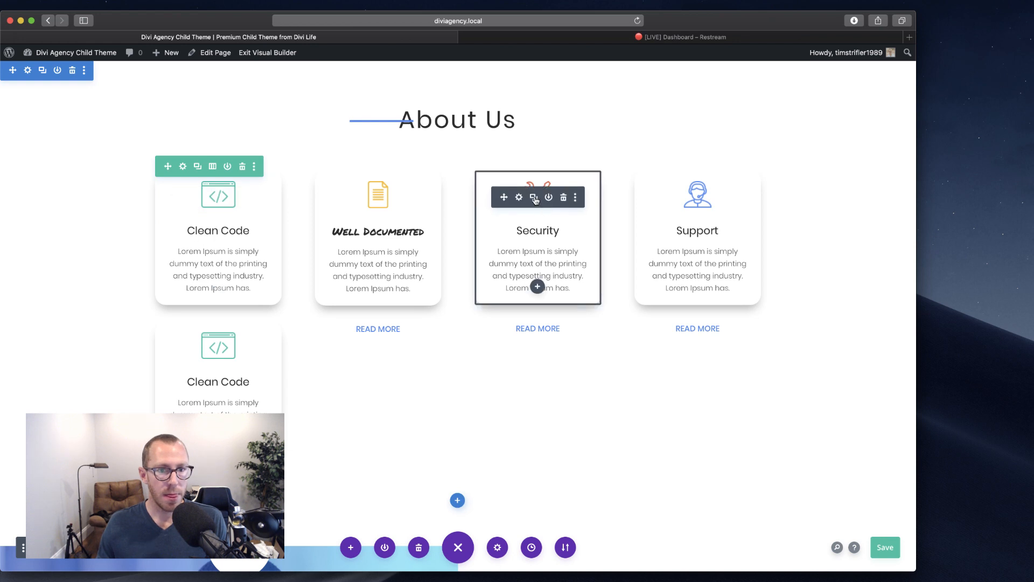
Step: Extend the second blurb row by duplicating Security twice, with one copy moved beneath Well Documented, and duplicating Support once
{"action": "left_click", "coordinate": [534, 198]}
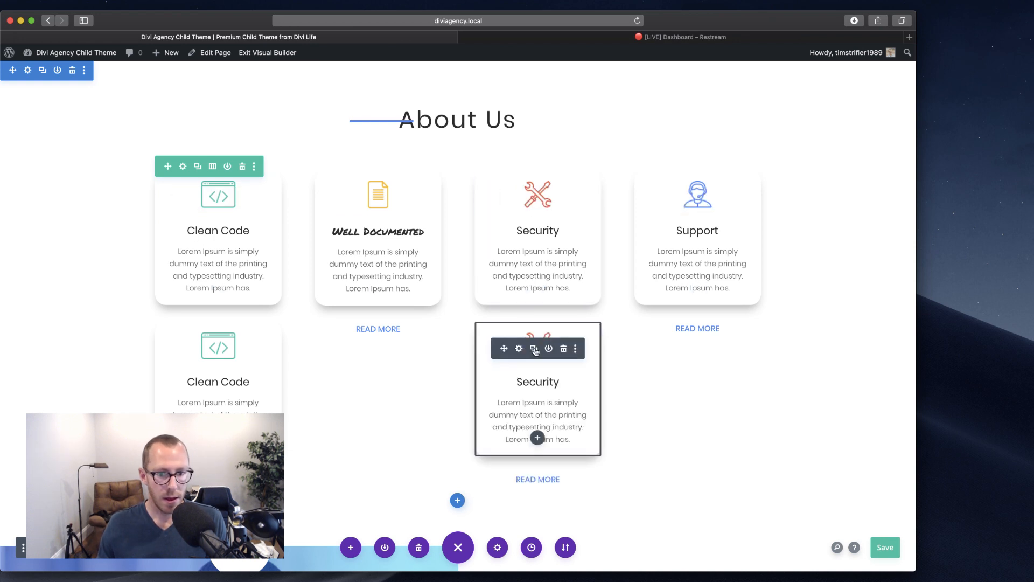
{"action": "left_click", "coordinate": [533, 351]}
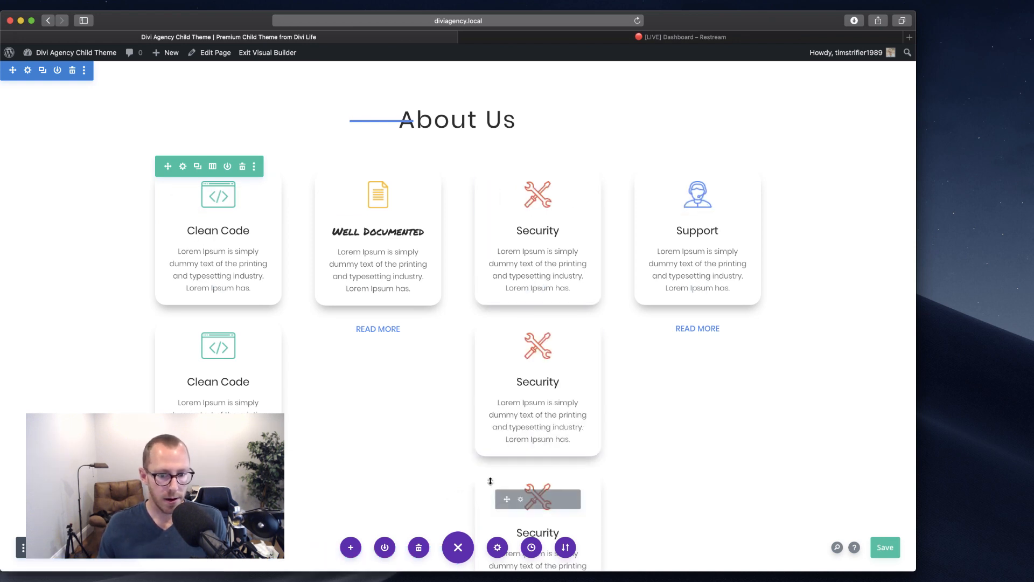
{"action": "left_click_drag", "start_coordinate": [507, 498], "coordinate": [374, 340]}
{"action": "mouse_move", "coordinate": [695, 200]}
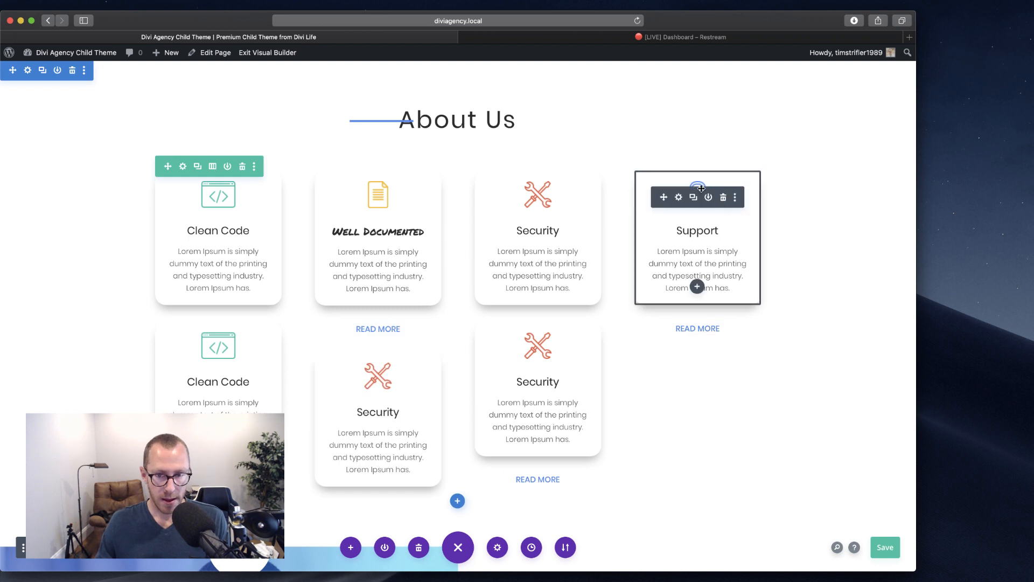
{"action": "left_click", "coordinate": [694, 198]}
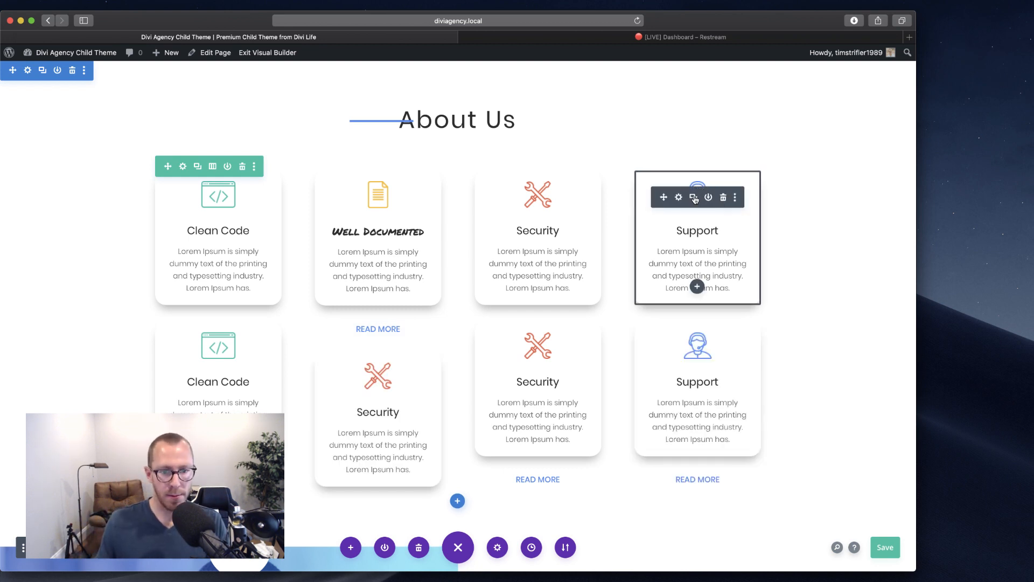
Step: Paste the Well Documented blurb's copied styles onto the other blurbs in both rows of About Us, and save the page
{"action": "mouse_move", "coordinate": [220, 225]}
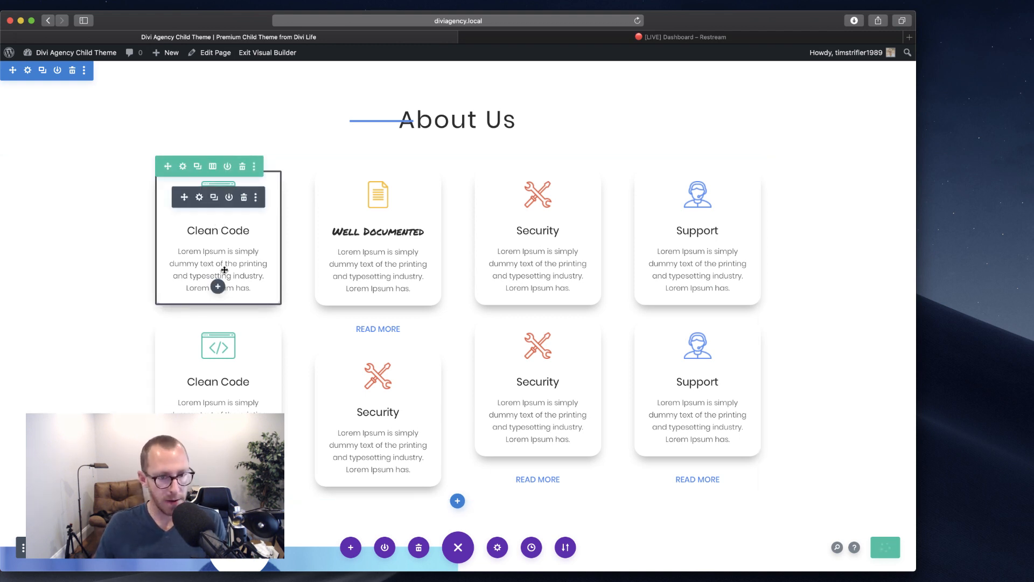
{"action": "key", "text": "super+alt+v"}
{"action": "key", "text": "super+alt+v"}
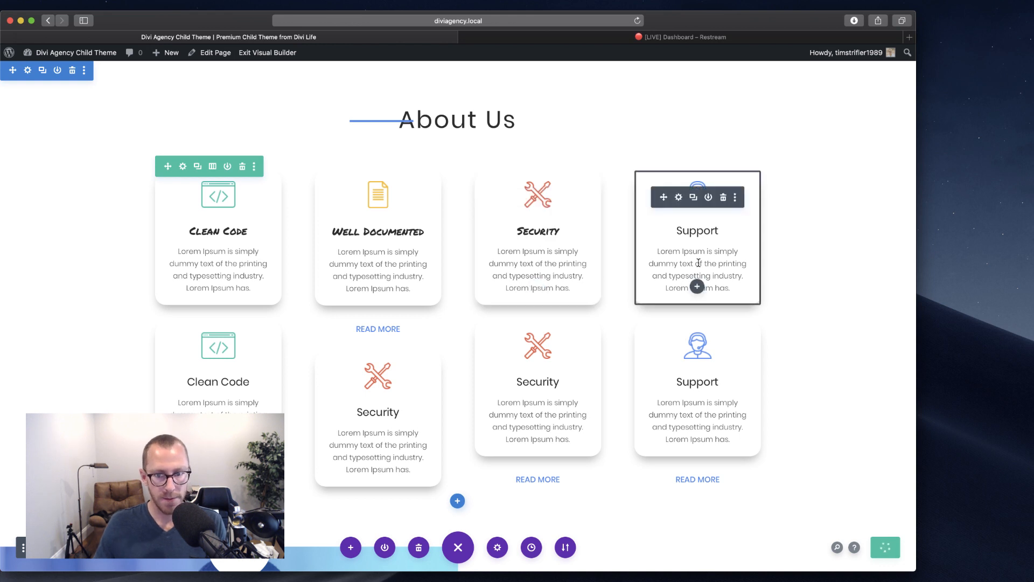
{"action": "key", "text": "super+alt+v"}
{"action": "key", "text": "super+alt+v"}
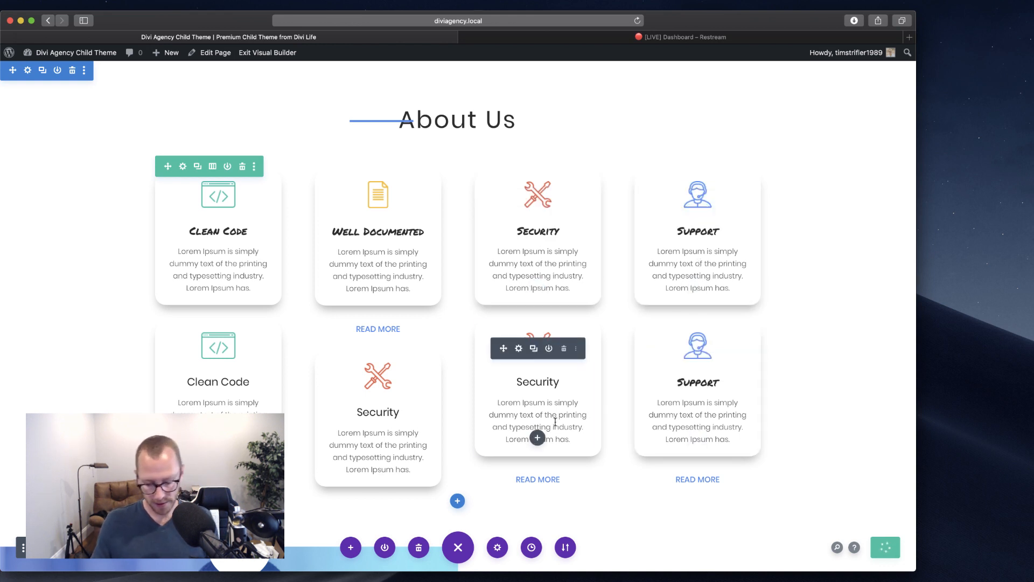
{"action": "key", "text": "super+alt+v"}
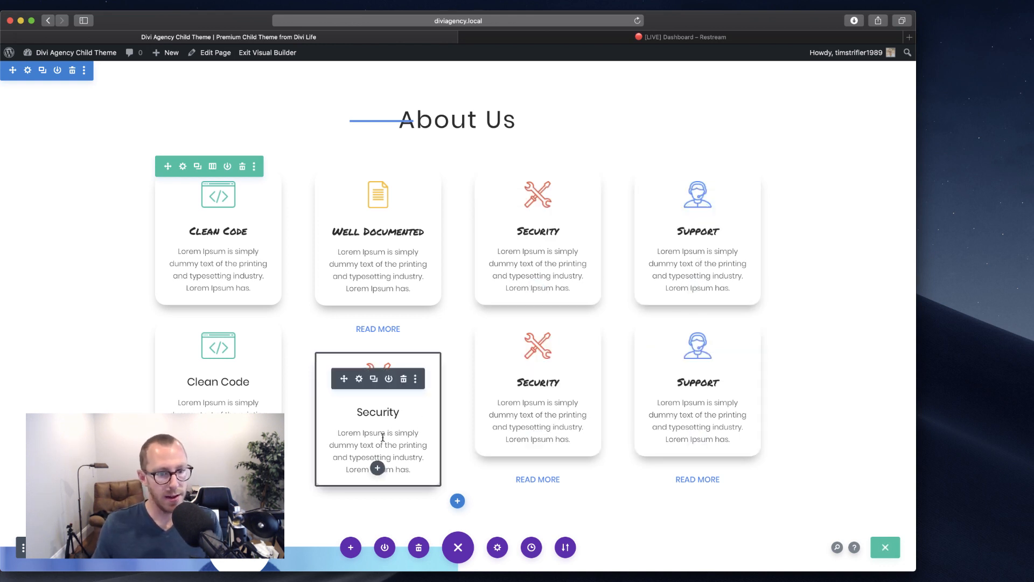
{"action": "key", "text": "super+alt+v"}
{"action": "key", "text": "super+alt+v"}
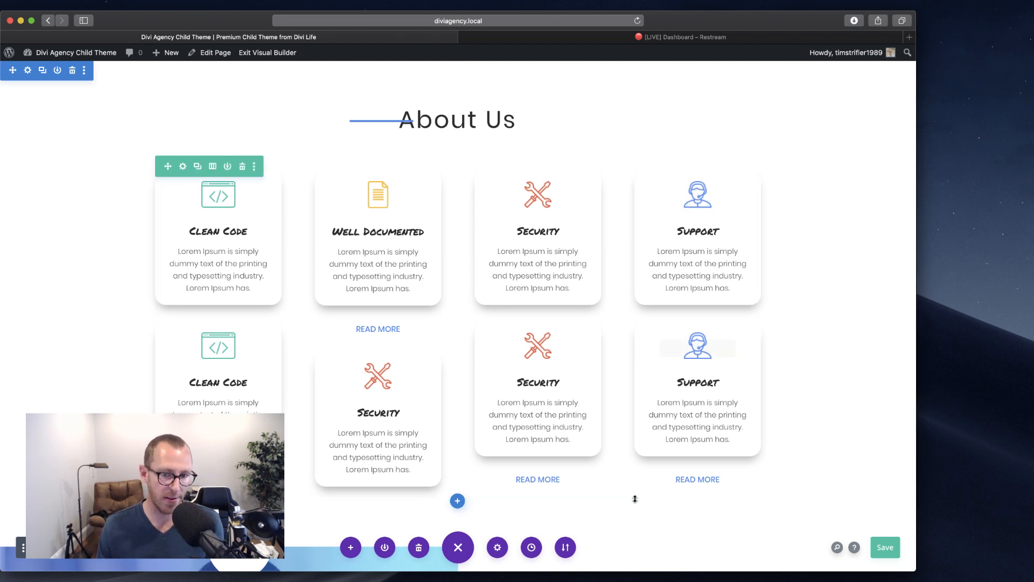
{"action": "left_click", "coordinate": [885, 548]}
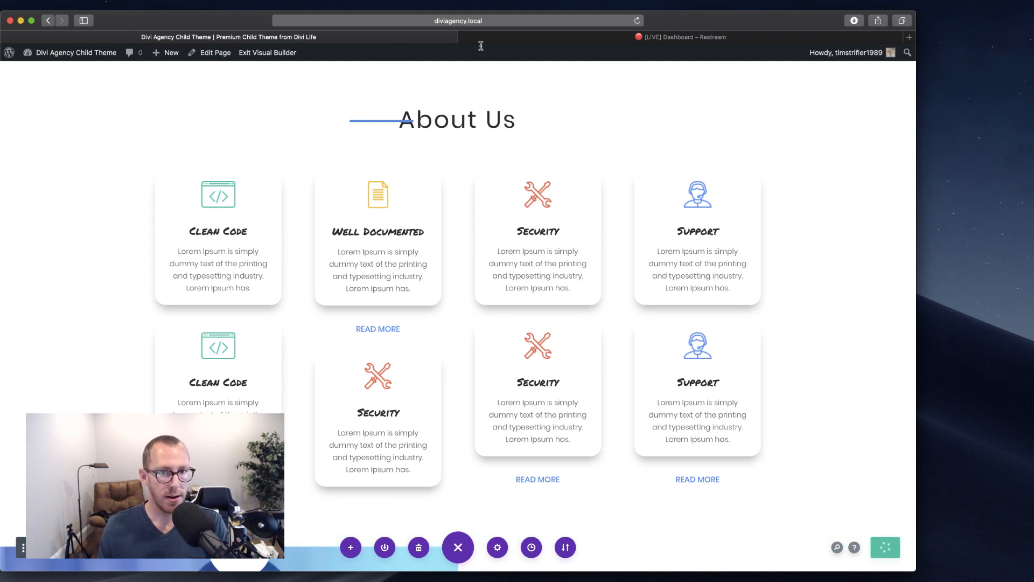
Step: Open the front-end version of this page in a new browser tab, using its address without the Visual Builder parameters
{"action": "left_click", "coordinate": [458, 21]}
{"action": "key", "text": "super+c"}
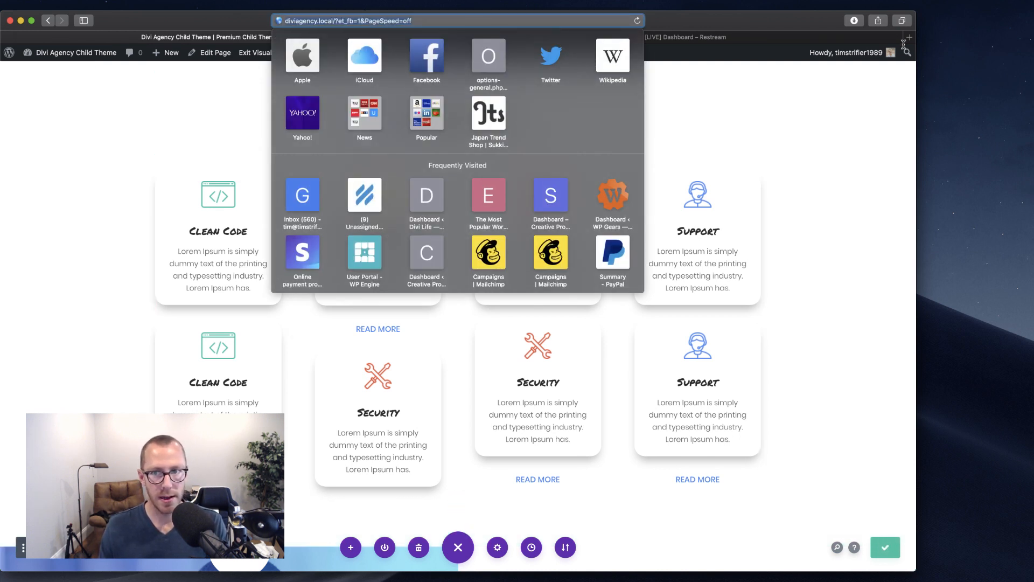
{"action": "left_click", "coordinate": [909, 37]}
{"action": "key", "text": "super+v"}
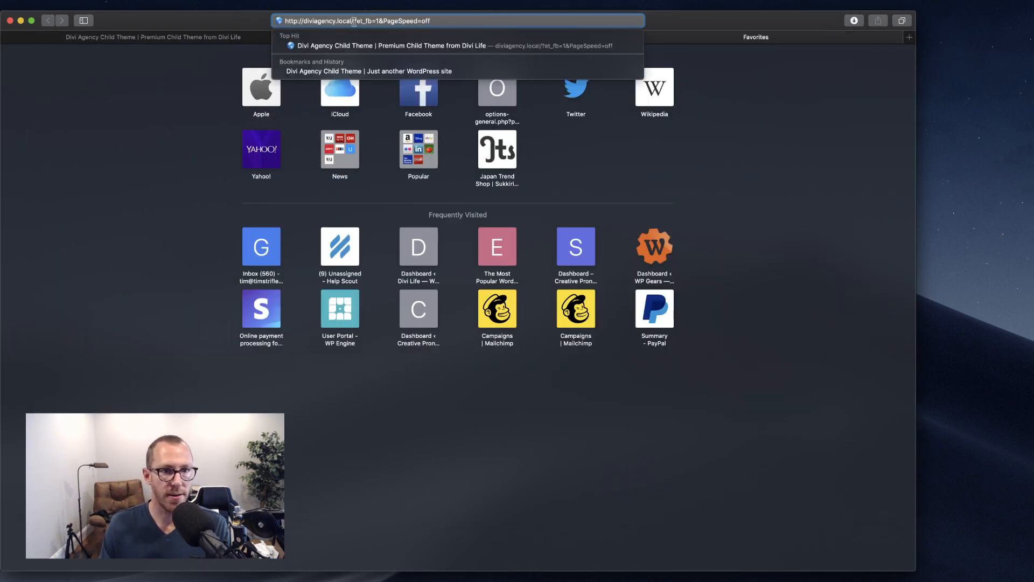
{"action": "left_click_drag", "start_coordinate": [354, 21], "coordinate": [512, 35]}
{"action": "key", "text": "BackSpace"}
{"action": "key", "text": "Return"}
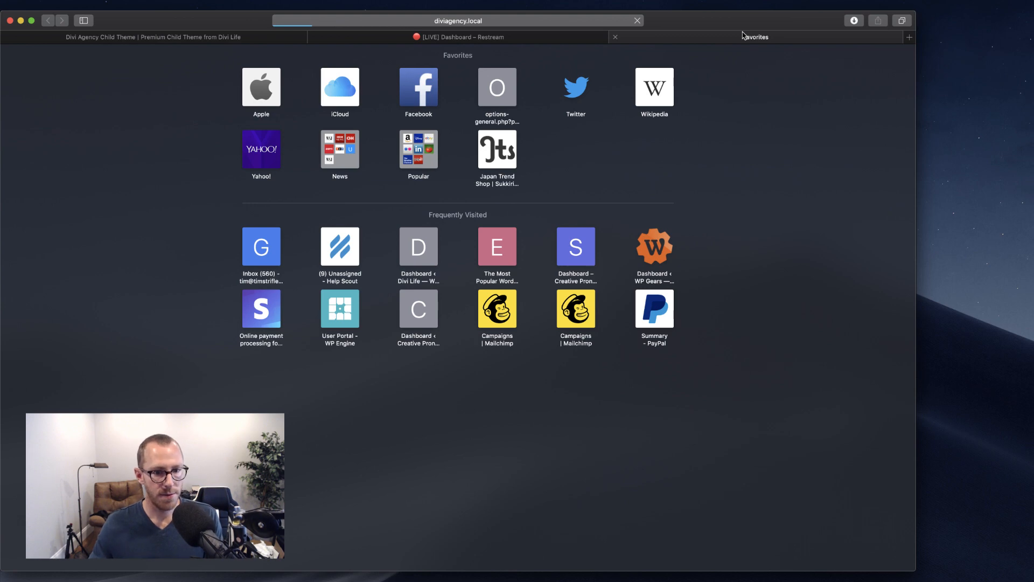
Step: Examine the title fonts and hover scaling of the About Us blurbs on the live page
{"action": "scroll", "coordinate": [607, 342], "scroll_direction": "down", "scroll_amount": 10}
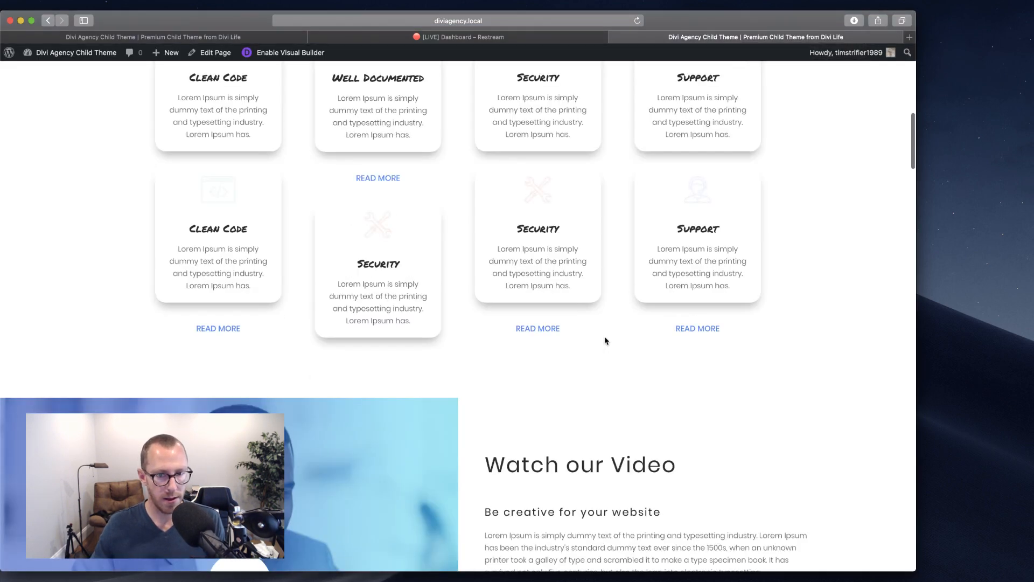
{"action": "scroll", "coordinate": [607, 341], "scroll_direction": "up", "scroll_amount": 4}
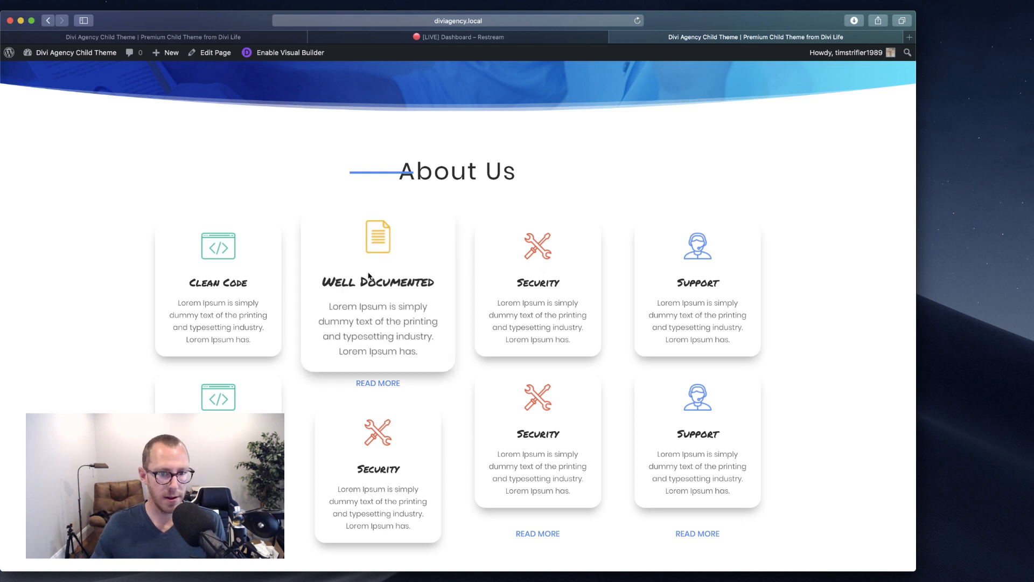
{"action": "scroll", "coordinate": [469, 294], "scroll_direction": "down", "scroll_amount": 3}
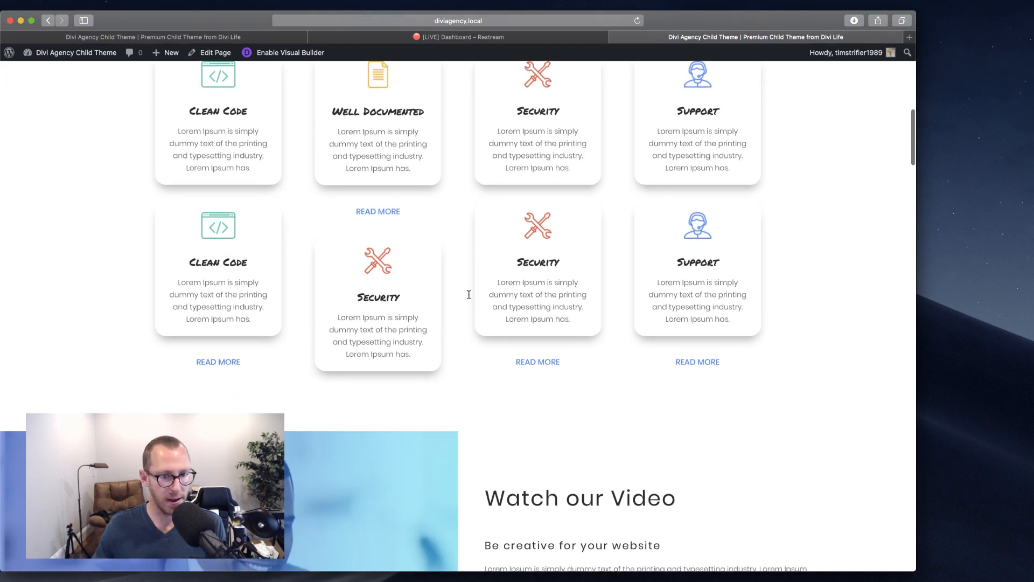
{"action": "scroll", "coordinate": [293, 203], "scroll_direction": "up", "scroll_amount": 3}
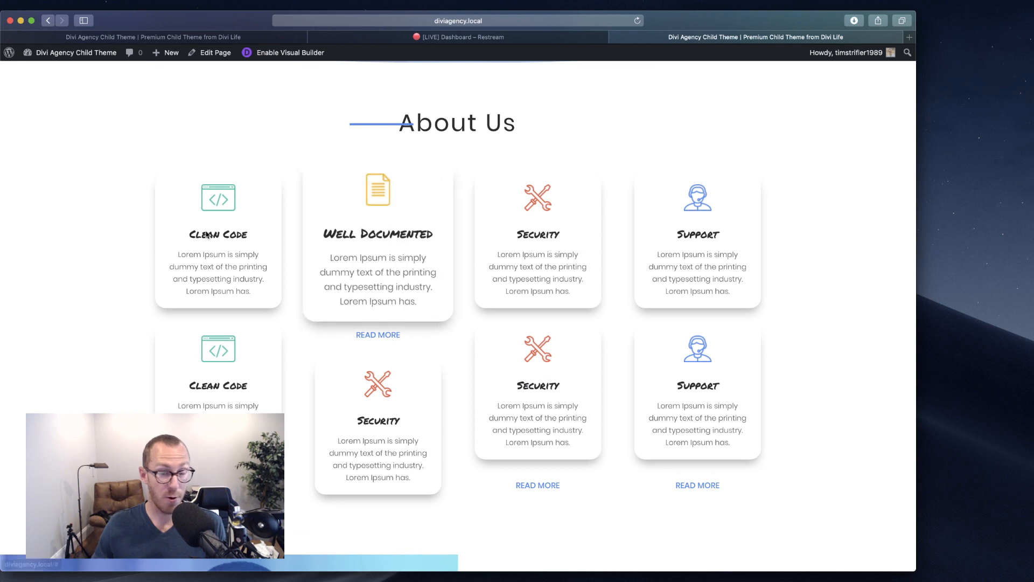
{"action": "scroll", "coordinate": [411, 219], "scroll_direction": "up", "scroll_amount": 4}
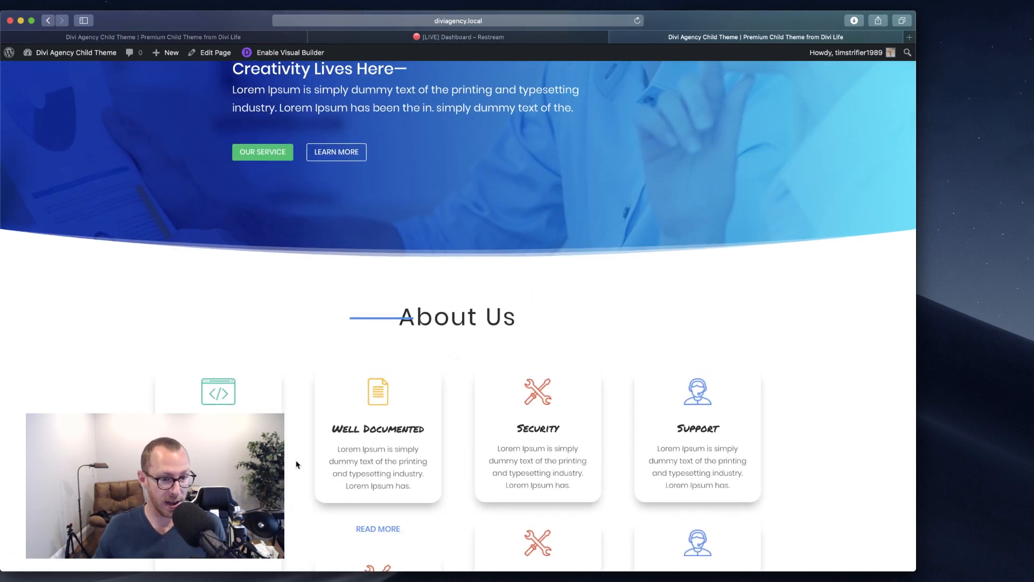
{"action": "scroll", "coordinate": [274, 339], "scroll_direction": "down", "scroll_amount": 3}
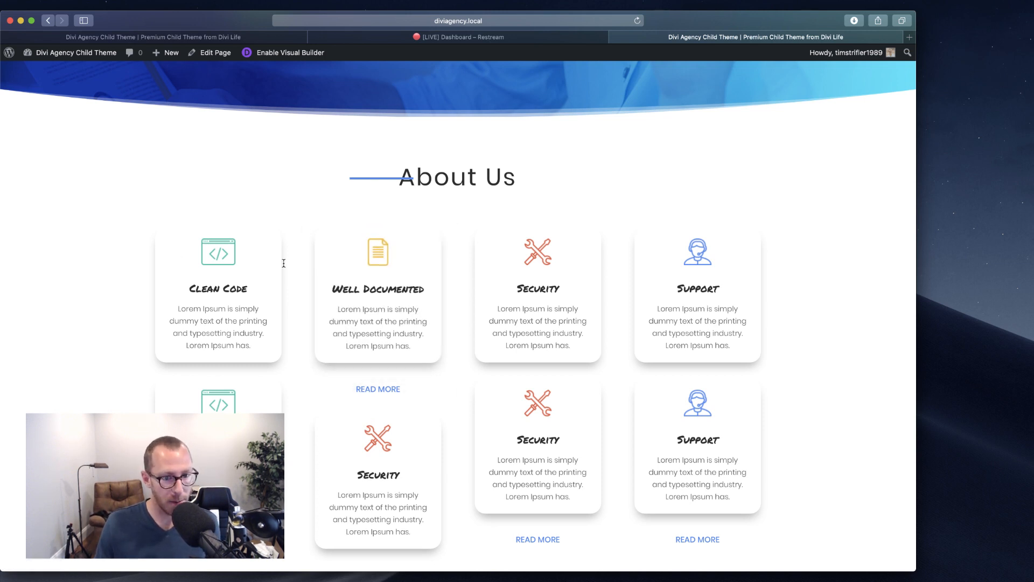
Step: Back in the builder tab, copy only the Transform styles from the Well Documented blurb and paste them onto the upper Security blurb
{"action": "left_click", "coordinate": [245, 41]}
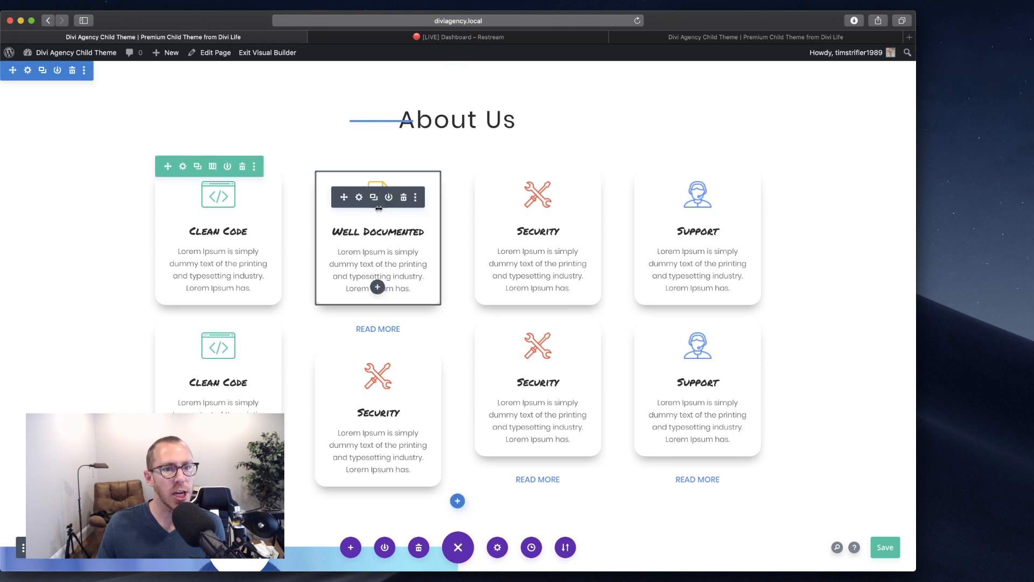
{"action": "left_click", "coordinate": [358, 196]}
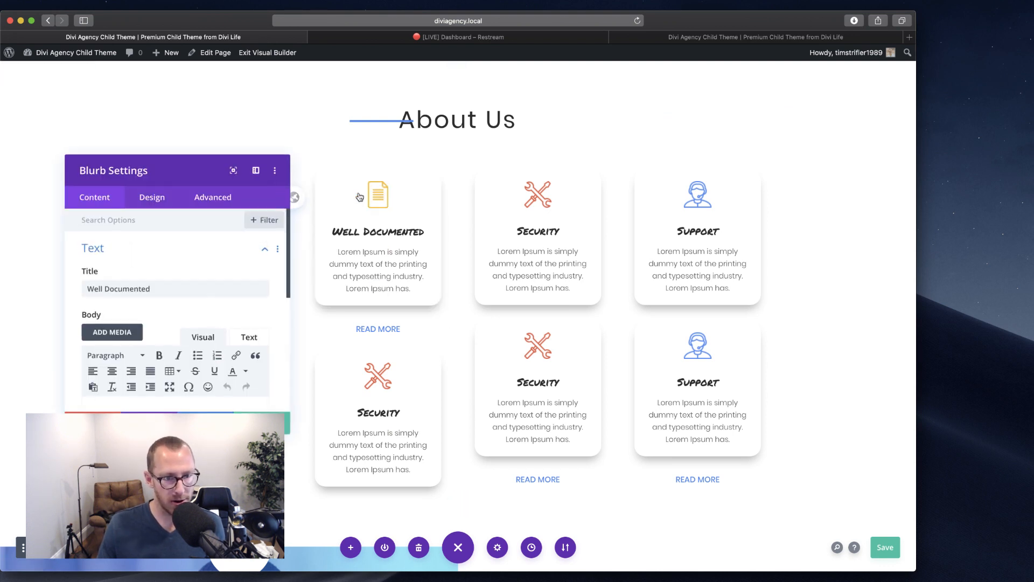
{"action": "left_click", "coordinate": [153, 206]}
{"action": "scroll", "coordinate": [230, 319], "scroll_direction": "down", "scroll_amount": 10}
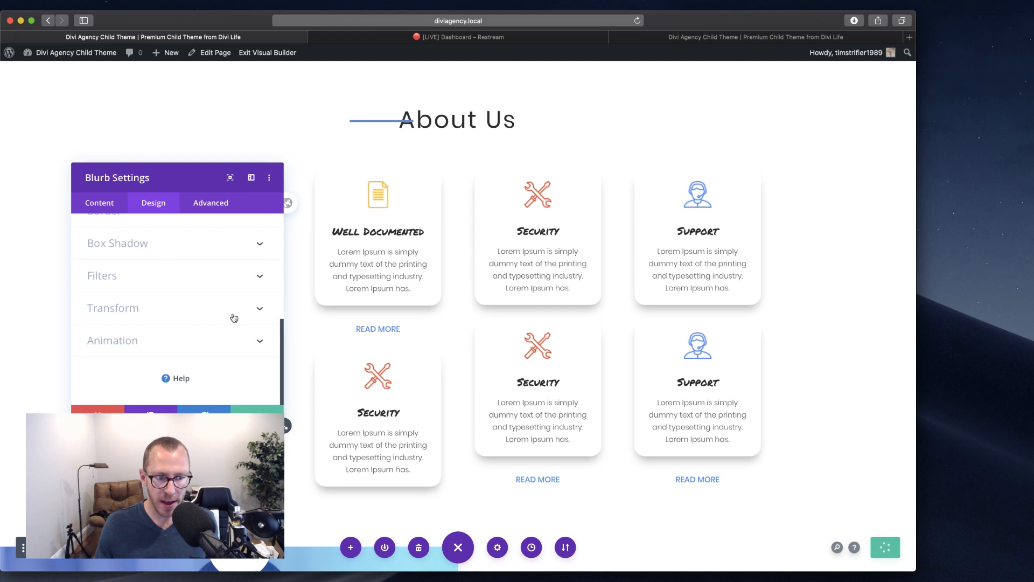
{"action": "right_click", "coordinate": [151, 311]}
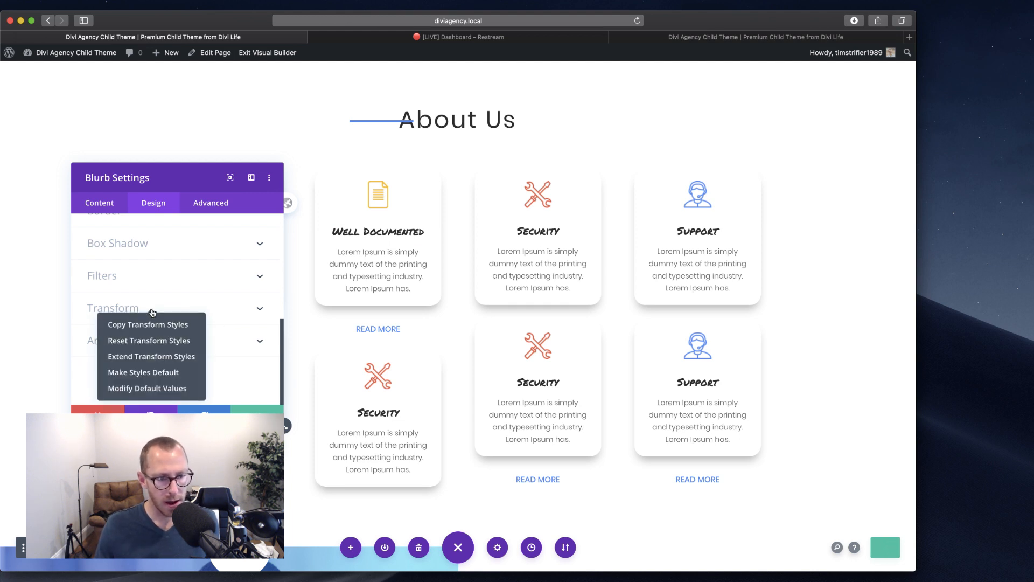
{"action": "left_click", "coordinate": [165, 324]}
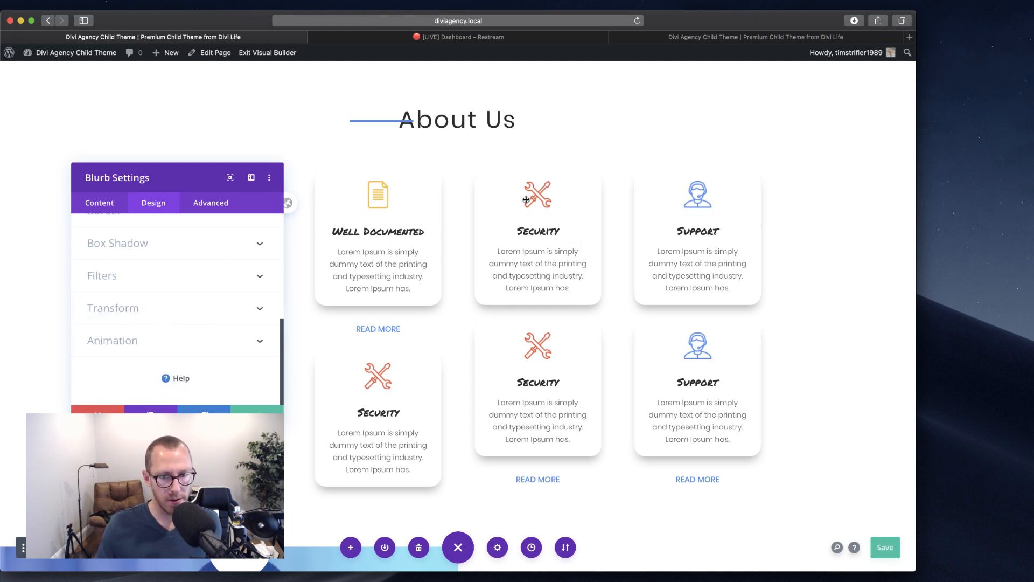
{"action": "left_click", "coordinate": [237, 410]}
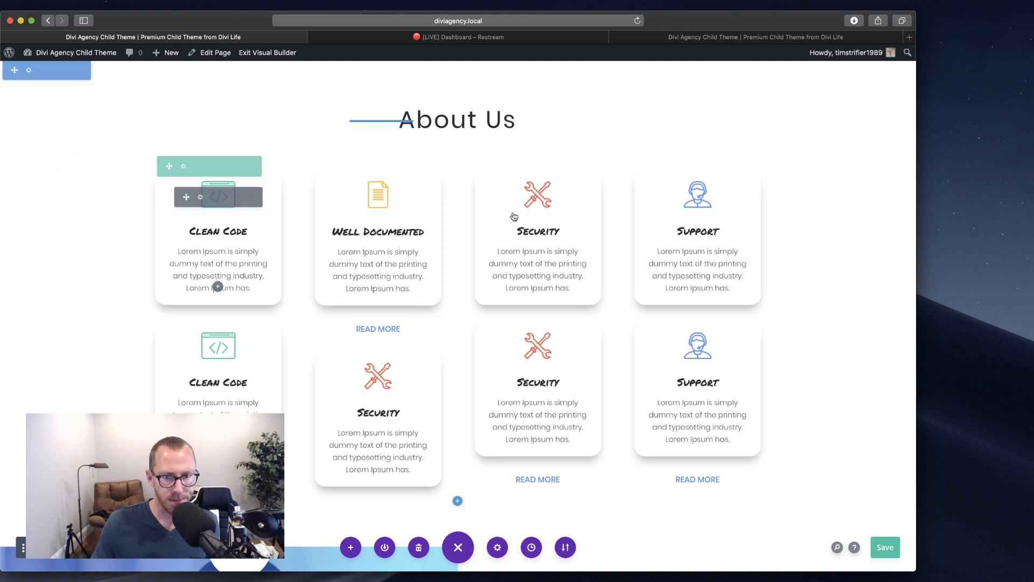
{"action": "right_click", "coordinate": [519, 197]}
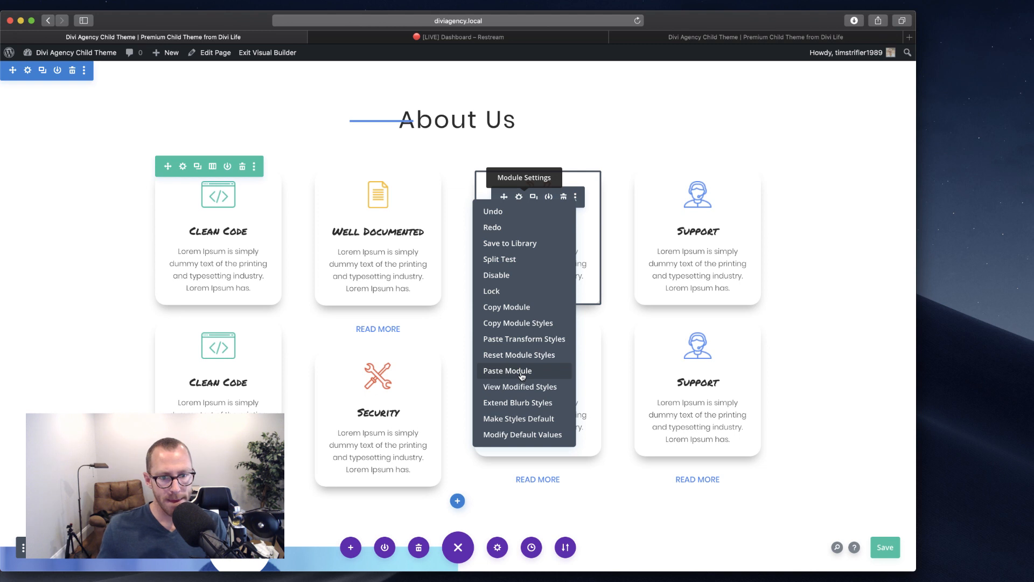
{"action": "left_click", "coordinate": [528, 347]}
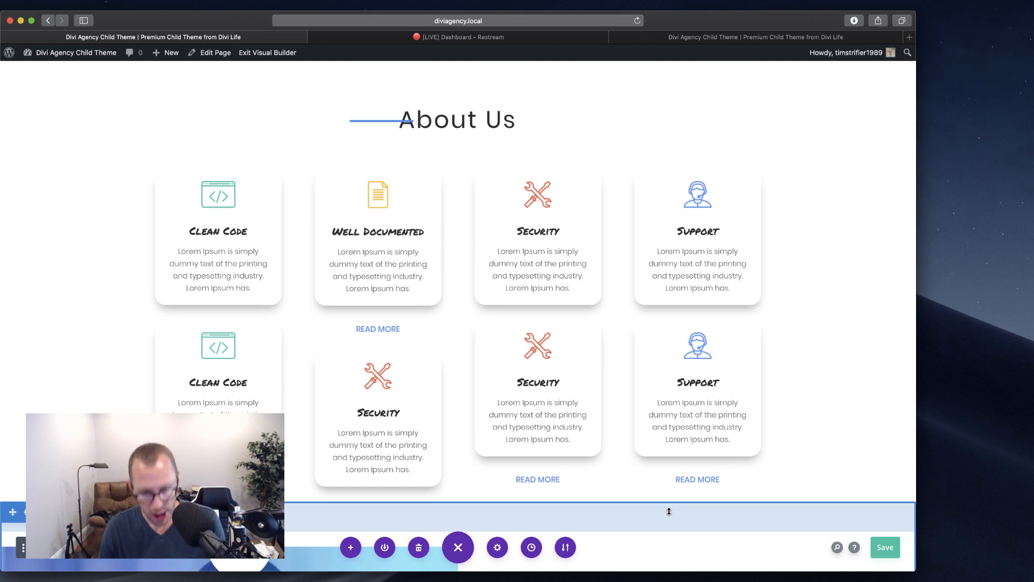
Step: Show the builder's keyboard shortcuts list and move its window aside so the About Us heading is uncovered
{"action": "key", "text": "shift+question"}
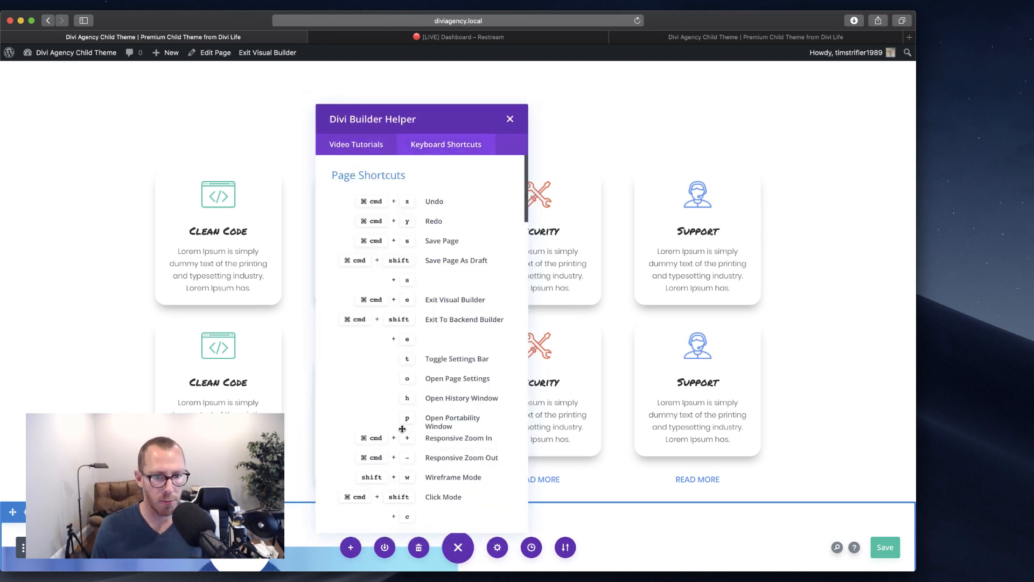
{"action": "scroll", "coordinate": [402, 428], "scroll_direction": "down", "scroll_amount": 10}
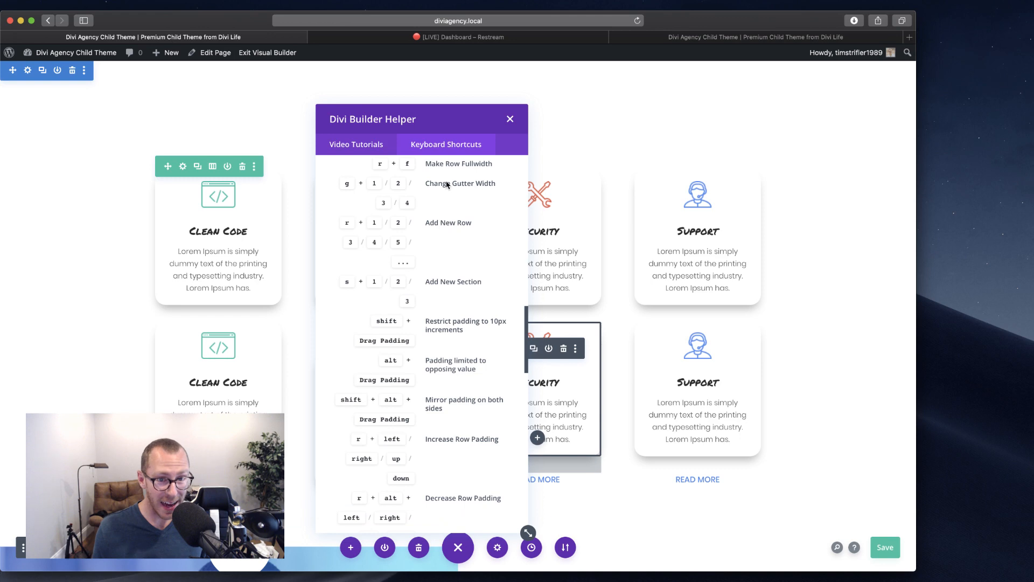
{"action": "left_click_drag", "start_coordinate": [447, 119], "coordinate": [800, 105]}
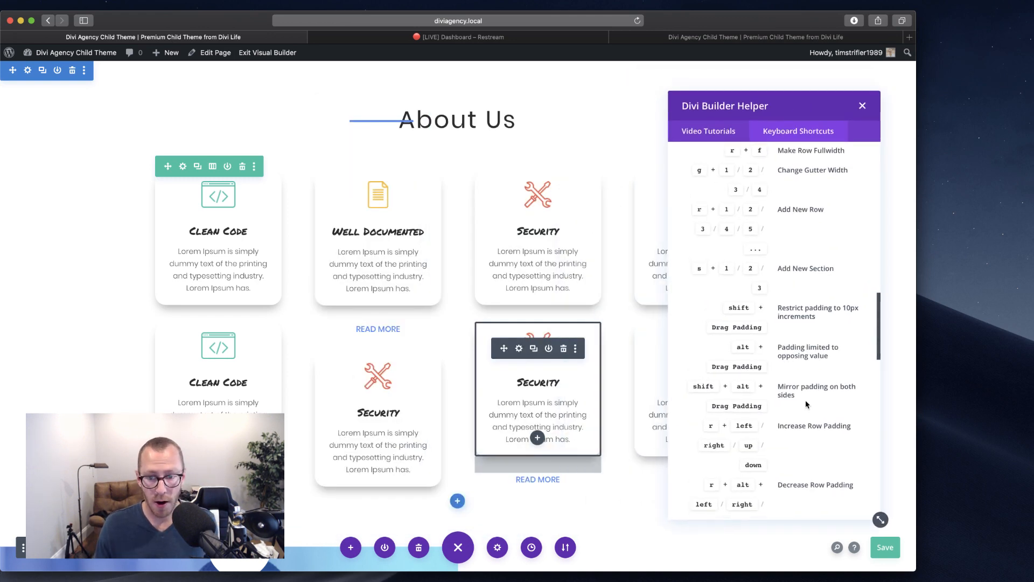
Step: Read through the keyboard shortcuts for copying modules and styles, changing columns and gutters, adjusting row, section and module padding, and modals
{"action": "scroll", "coordinate": [807, 404], "scroll_direction": "down", "scroll_amount": 5}
{"action": "scroll", "coordinate": [806, 404], "scroll_direction": "up", "scroll_amount": 10}
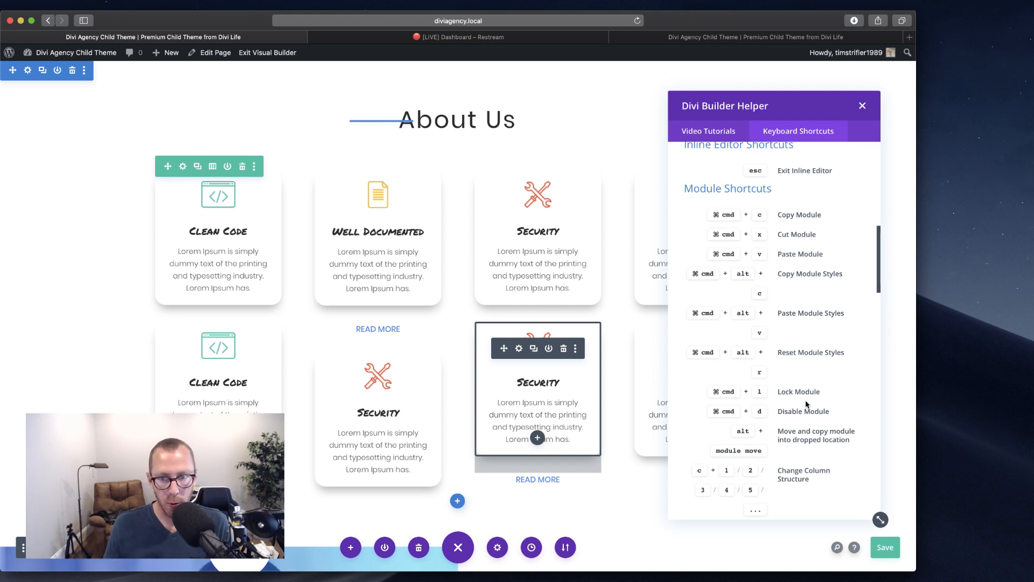
{"action": "scroll", "coordinate": [806, 404], "scroll_direction": "down", "scroll_amount": 1}
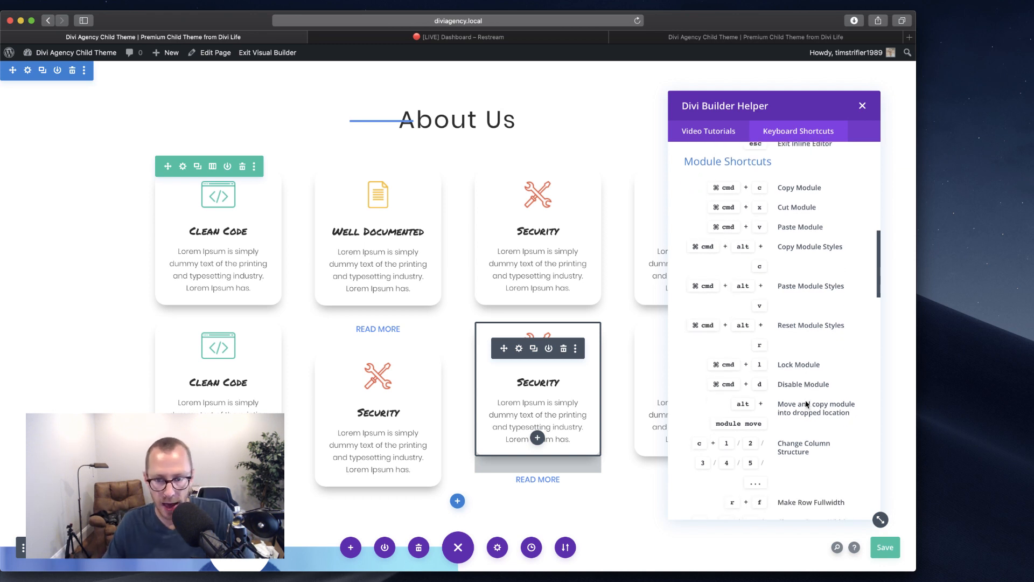
{"action": "scroll", "coordinate": [806, 400], "scroll_direction": "down", "scroll_amount": 3}
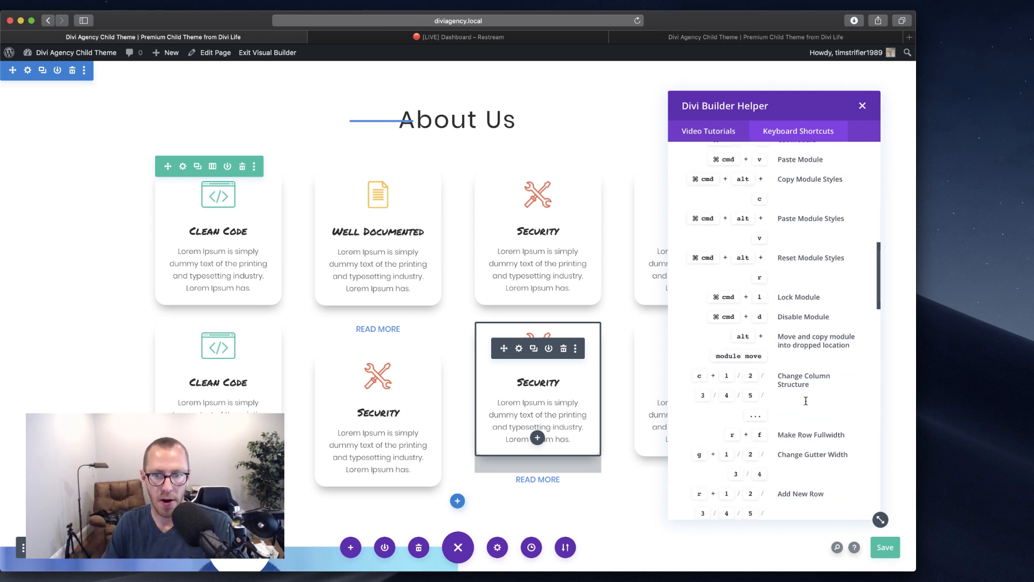
{"action": "scroll", "coordinate": [806, 401], "scroll_direction": "down", "scroll_amount": 15}
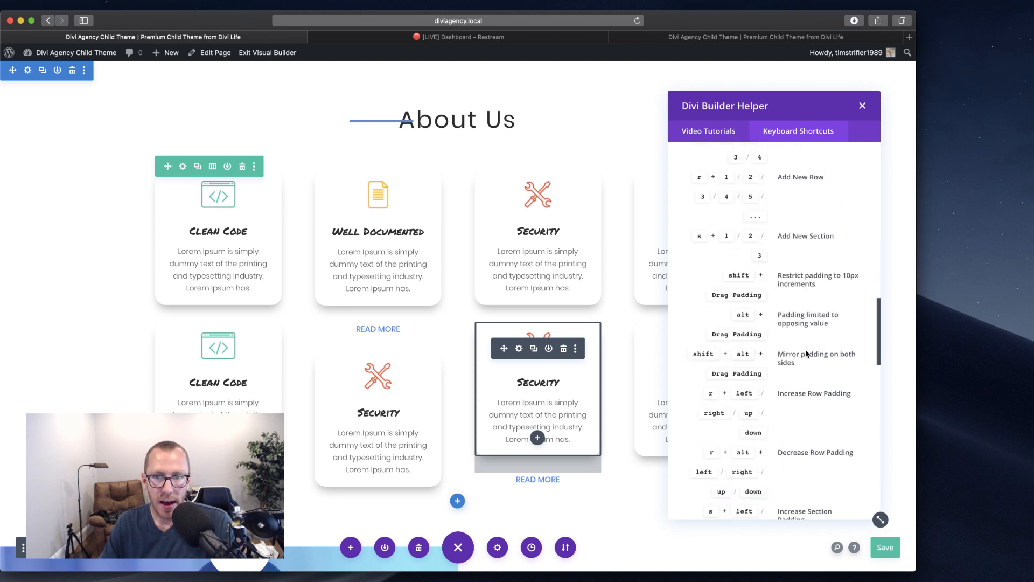
{"action": "scroll", "coordinate": [832, 374], "scroll_direction": "down", "scroll_amount": 5}
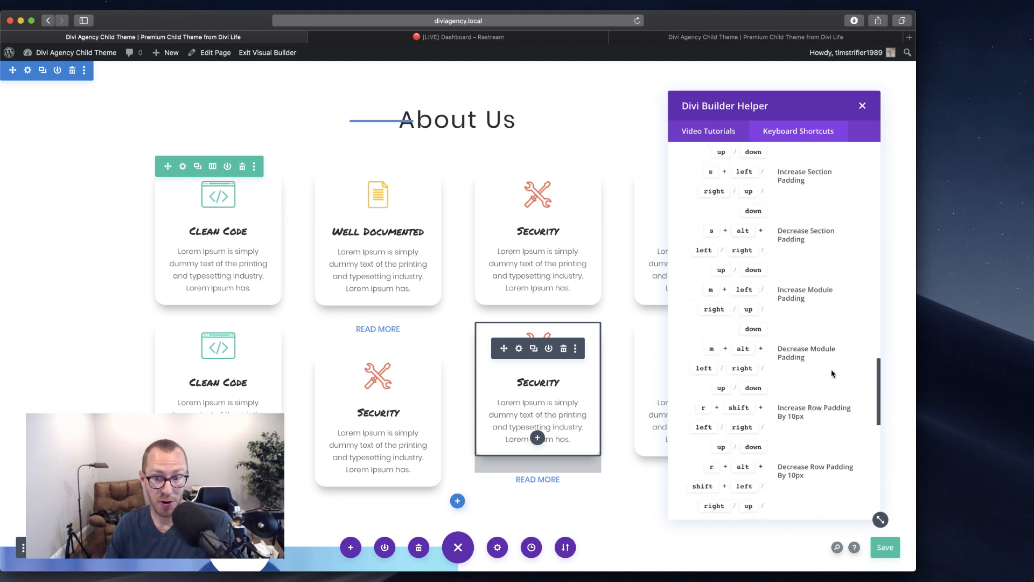
{"action": "scroll", "coordinate": [832, 374], "scroll_direction": "down", "scroll_amount": 6}
{"action": "scroll", "coordinate": [833, 373], "scroll_direction": "up", "scroll_amount": 15}
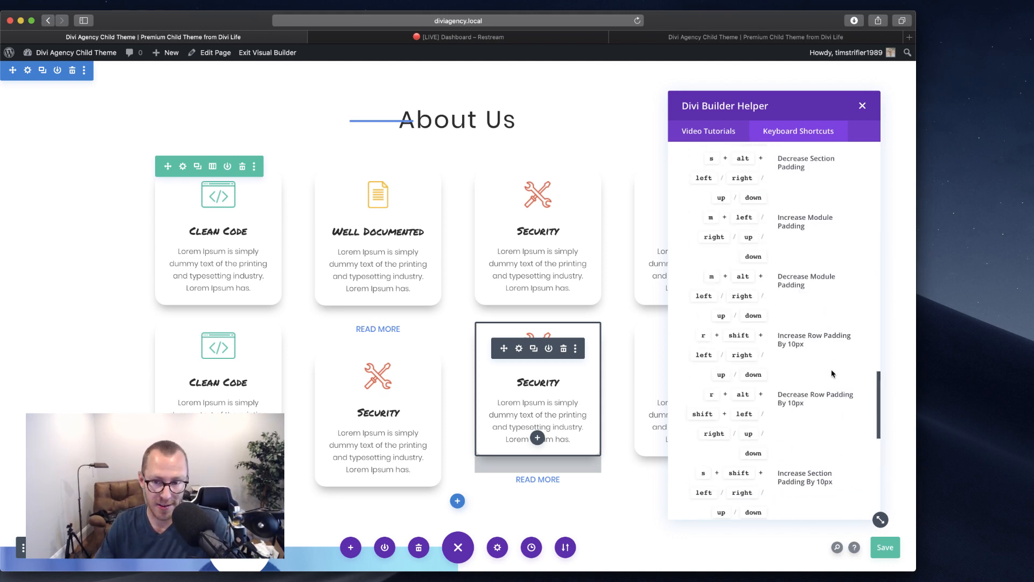
{"action": "scroll", "coordinate": [832, 373], "scroll_direction": "down", "scroll_amount": 20}
{"action": "scroll", "coordinate": [832, 373], "scroll_direction": "up", "scroll_amount": 5}
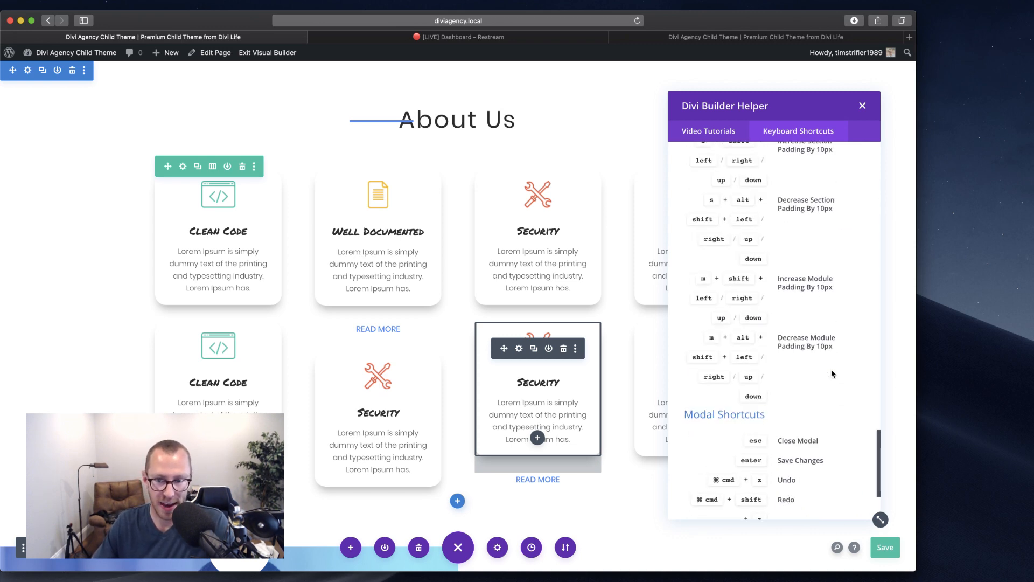
{"action": "scroll", "coordinate": [831, 369], "scroll_direction": "down", "scroll_amount": 3}
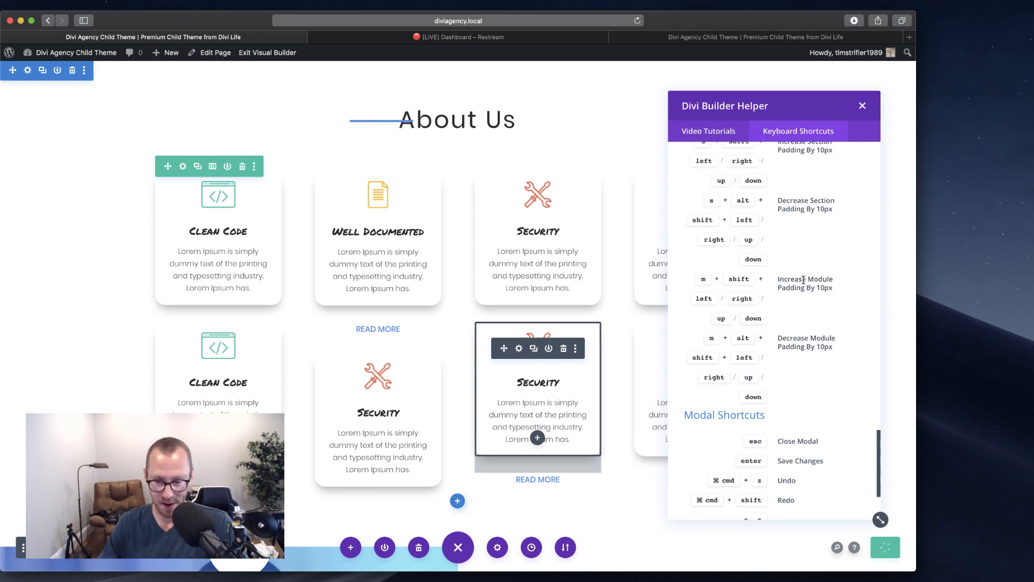
{"action": "scroll", "coordinate": [808, 279], "scroll_direction": "up", "scroll_amount": 10}
{"action": "scroll", "coordinate": [803, 280], "scroll_direction": "up", "scroll_amount": 10}
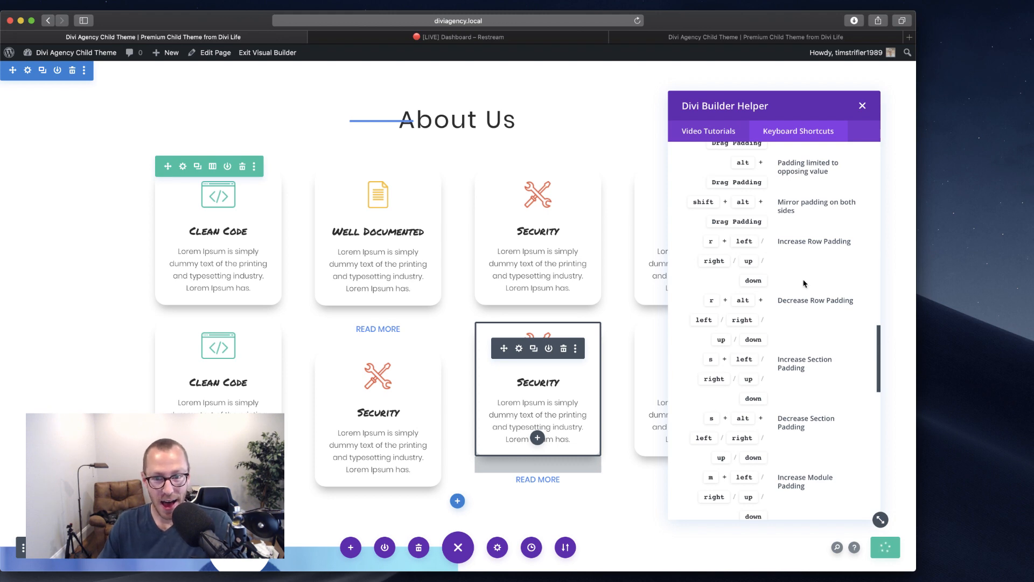
Step: Review the row, section and module padding shortcuts, the module copy shortcuts and the page shortcuts, and close the helper window
{"action": "scroll", "coordinate": [803, 282], "scroll_direction": "up", "scroll_amount": 10}
{"action": "scroll", "coordinate": [804, 283], "scroll_direction": "down", "scroll_amount": 10}
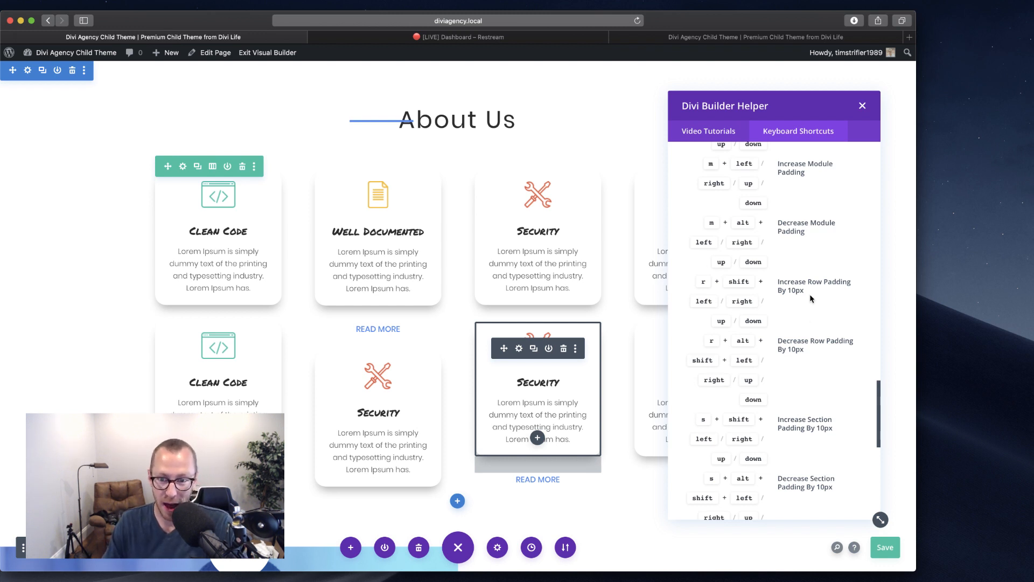
{"action": "scroll", "coordinate": [811, 298], "scroll_direction": "up", "scroll_amount": 5}
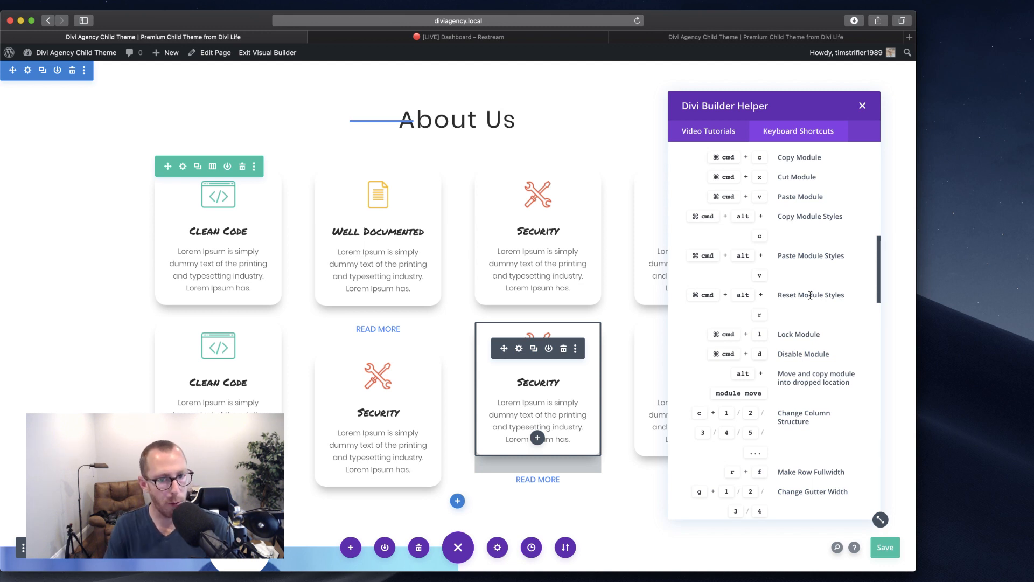
{"action": "scroll", "coordinate": [811, 295], "scroll_direction": "up", "scroll_amount": 10}
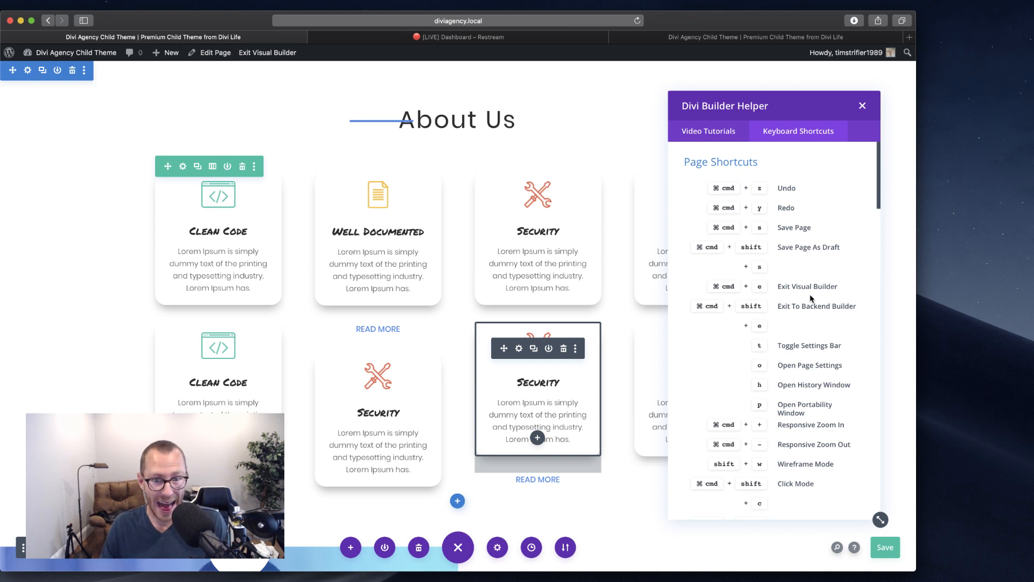
{"action": "left_click", "coordinate": [862, 107]}
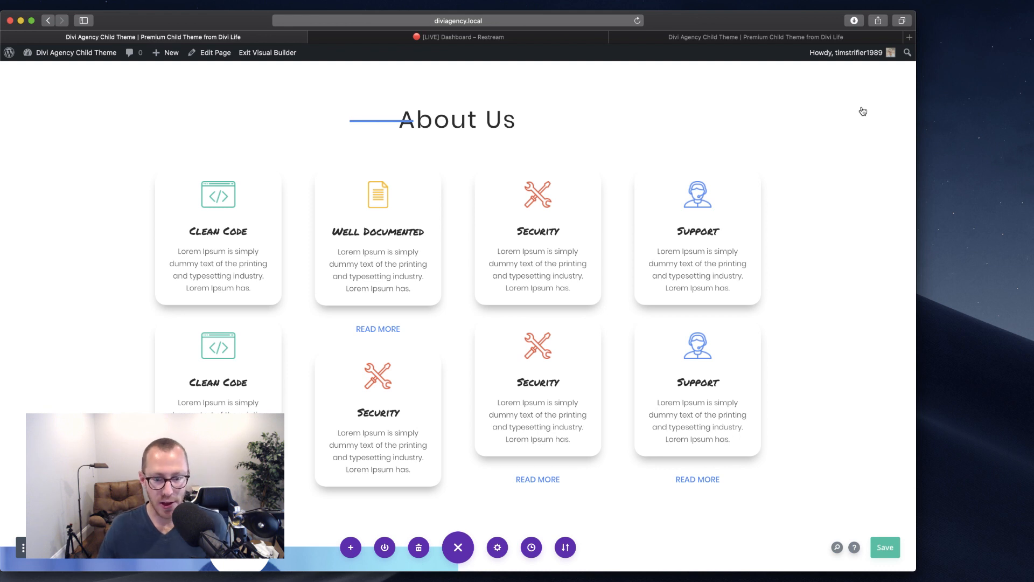
Step: Show the editing history and step the page back through the Pasted Styles Blurb states to the 1:28:29 PM Cloned Blurb state
{"action": "left_click", "coordinate": [531, 547]}
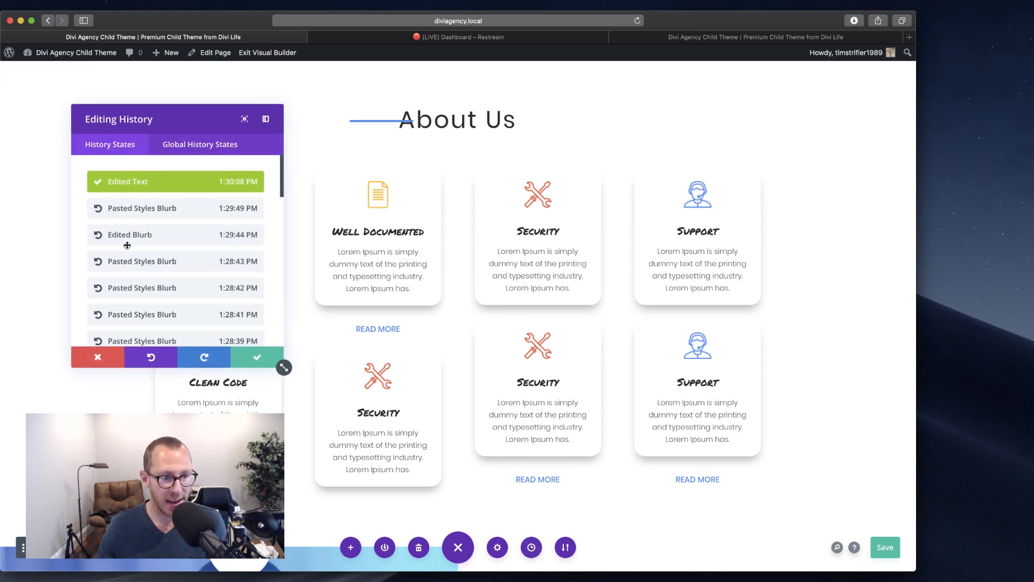
{"action": "scroll", "coordinate": [161, 259], "scroll_direction": "down", "scroll_amount": 5}
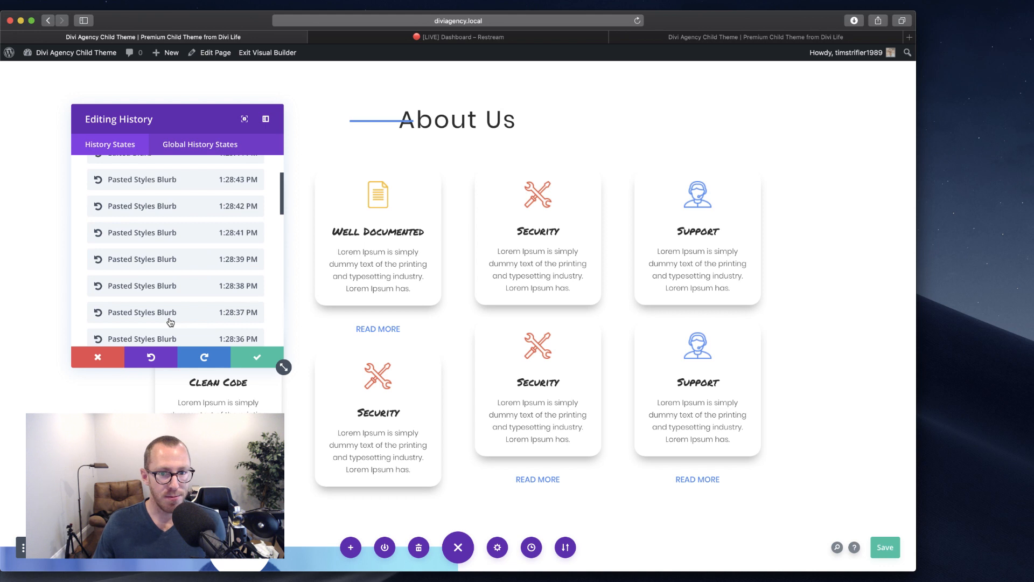
{"action": "left_click", "coordinate": [170, 313]}
{"action": "scroll", "coordinate": [167, 291], "scroll_direction": "down", "scroll_amount": 3}
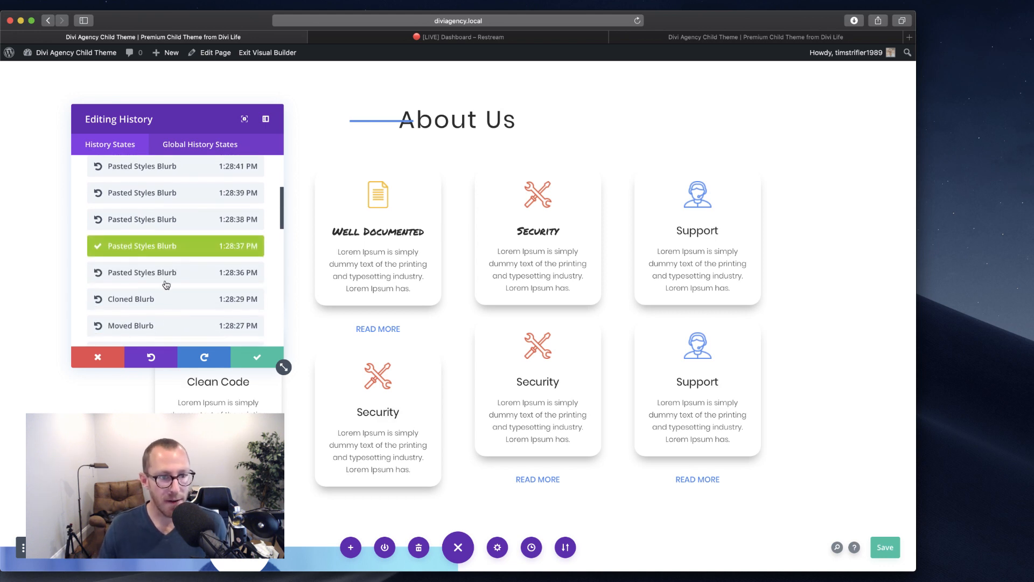
{"action": "left_click", "coordinate": [166, 284]}
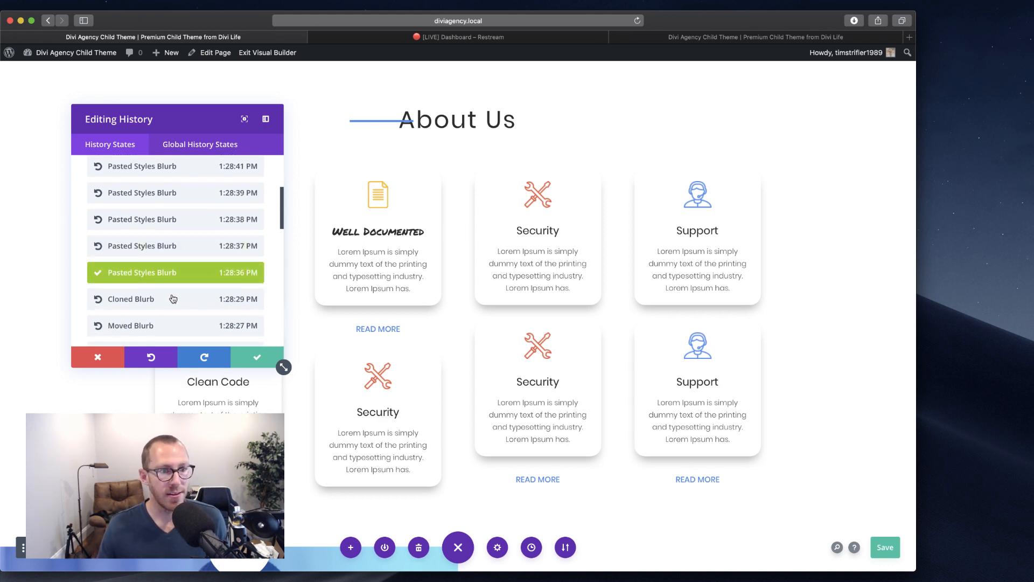
{"action": "left_click", "coordinate": [173, 299]}
{"action": "scroll", "coordinate": [172, 302], "scroll_direction": "down", "scroll_amount": 5}
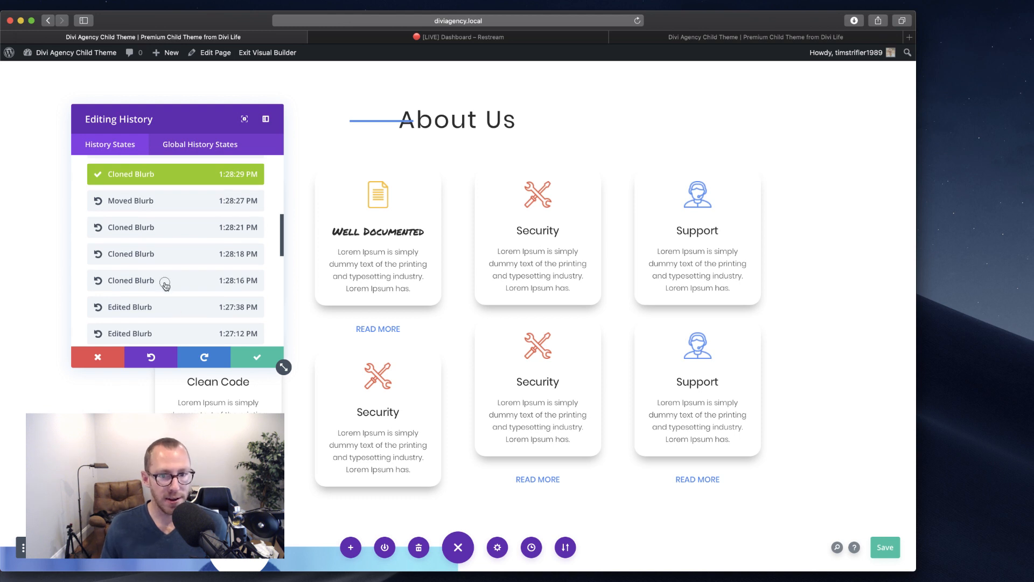
Step: Roll the page back to the 1:28:16 PM Cloned Blurb history state and save the page
{"action": "left_click", "coordinate": [166, 282]}
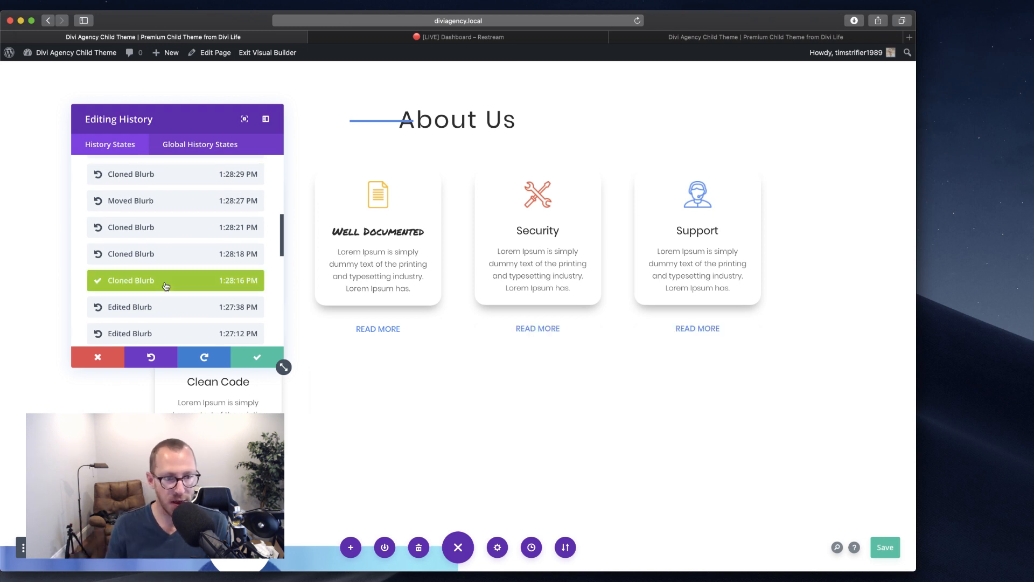
{"action": "scroll", "coordinate": [166, 286], "scroll_direction": "down", "scroll_amount": 2}
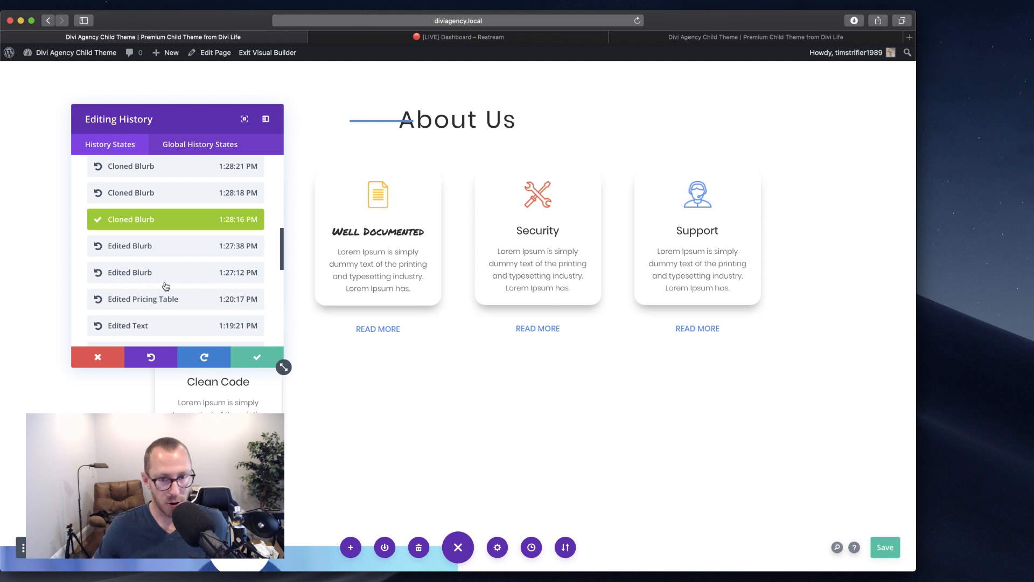
{"action": "key", "text": "super+s"}
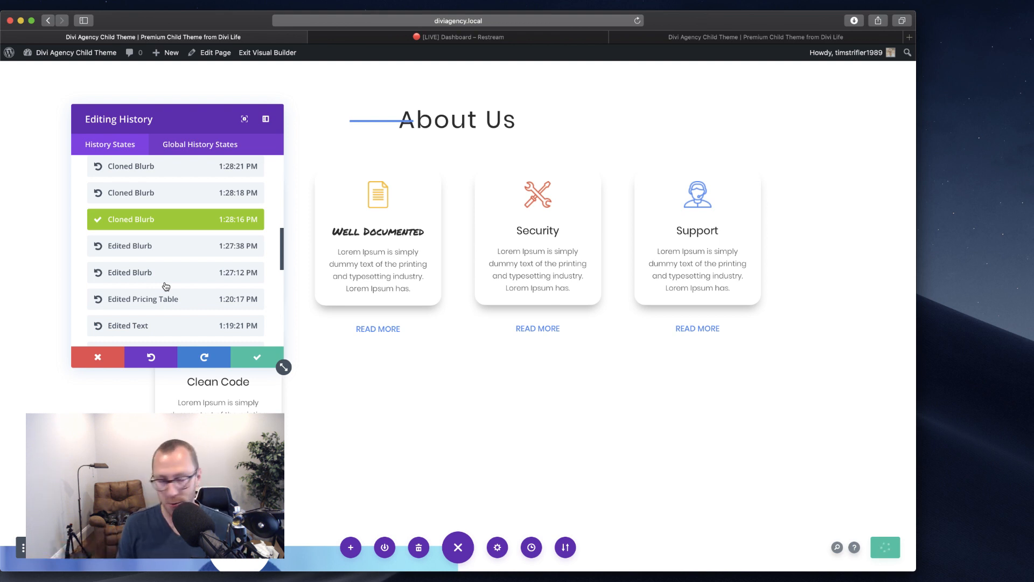